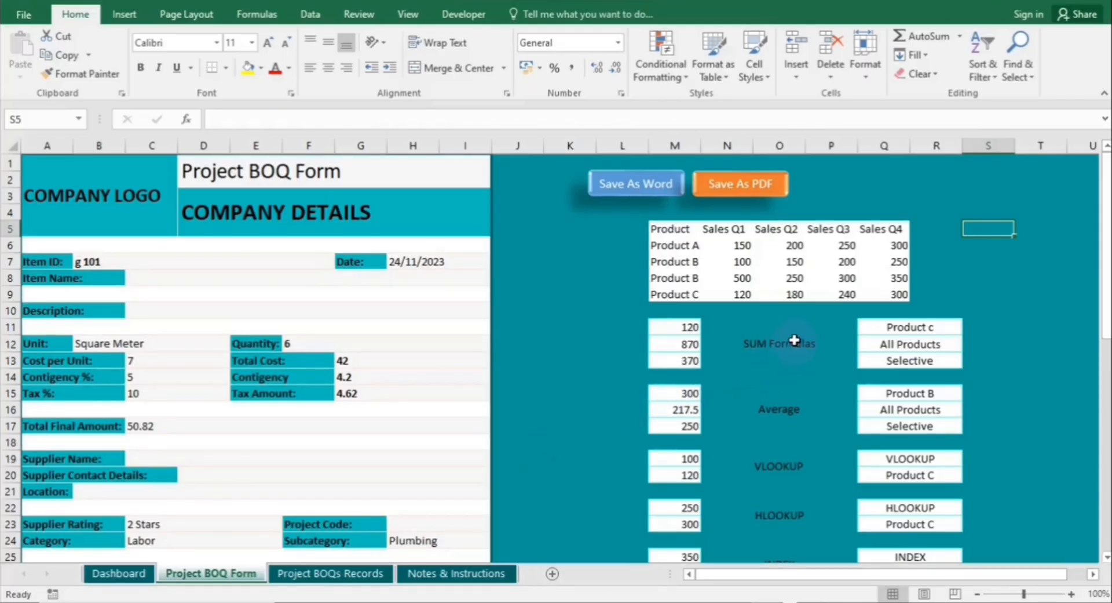
Step: Change the SUMIF criterion in Q11 of the SUM Formulas block to Product b
{"action": "left_click", "coordinate": [794, 340]}
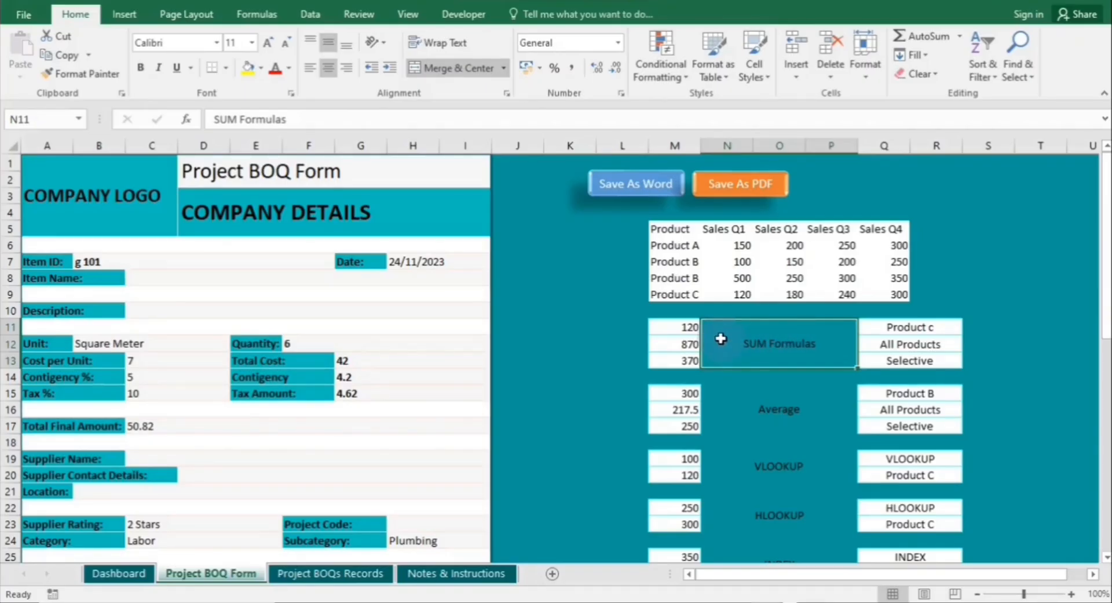
{"action": "left_click", "coordinate": [690, 326]}
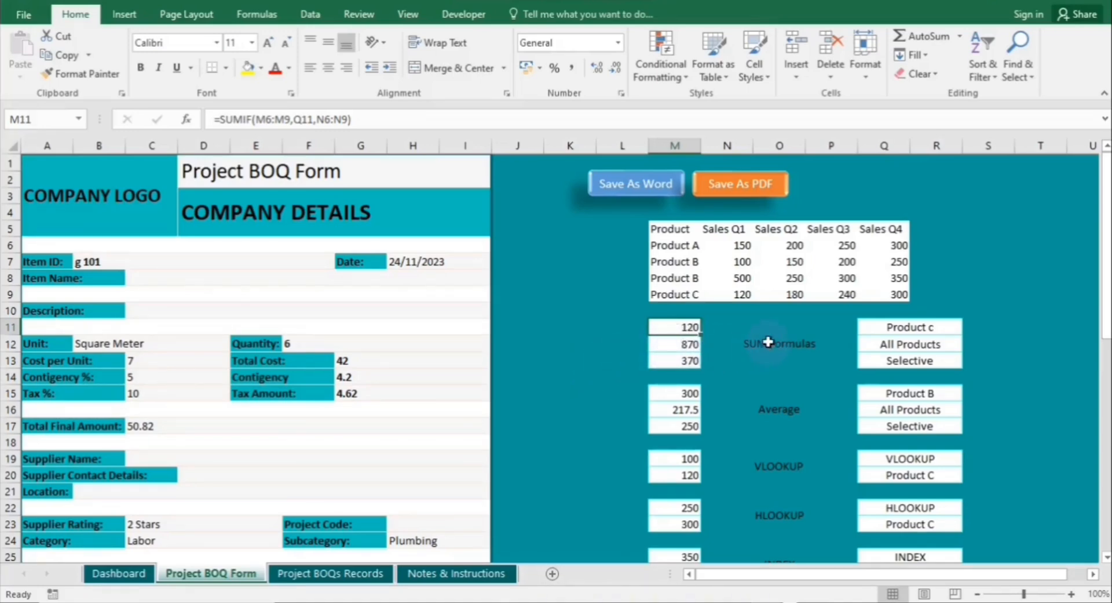
{"action": "left_click", "coordinate": [945, 328]}
{"action": "double_click", "coordinate": [945, 328]}
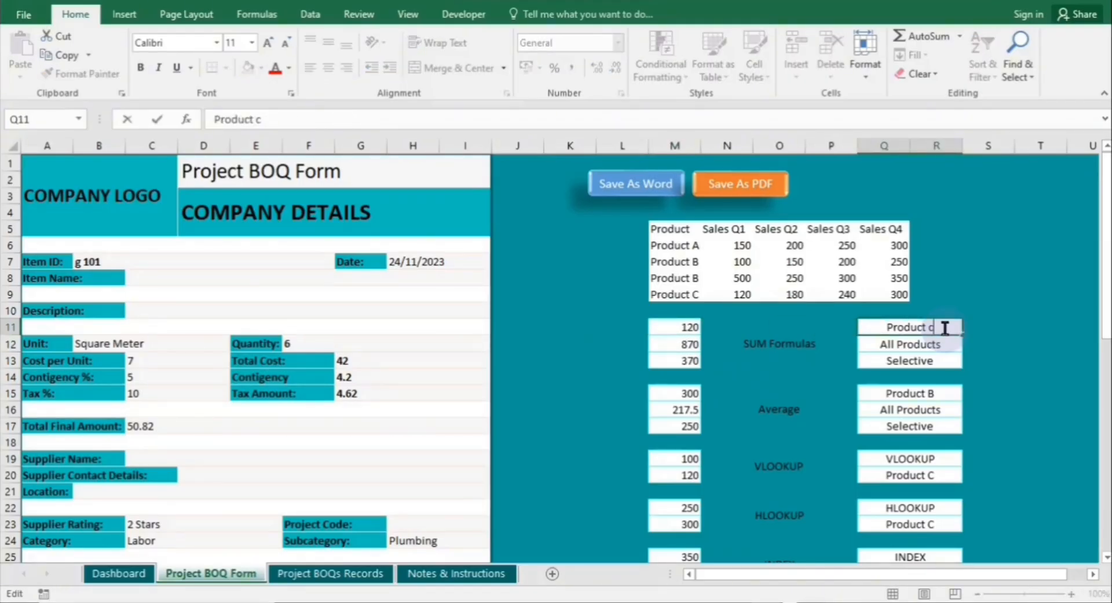
{"action": "key", "text": "BackSpace"}
{"action": "type", "text": "b"}
{"action": "left_click", "coordinate": [1003, 296]}
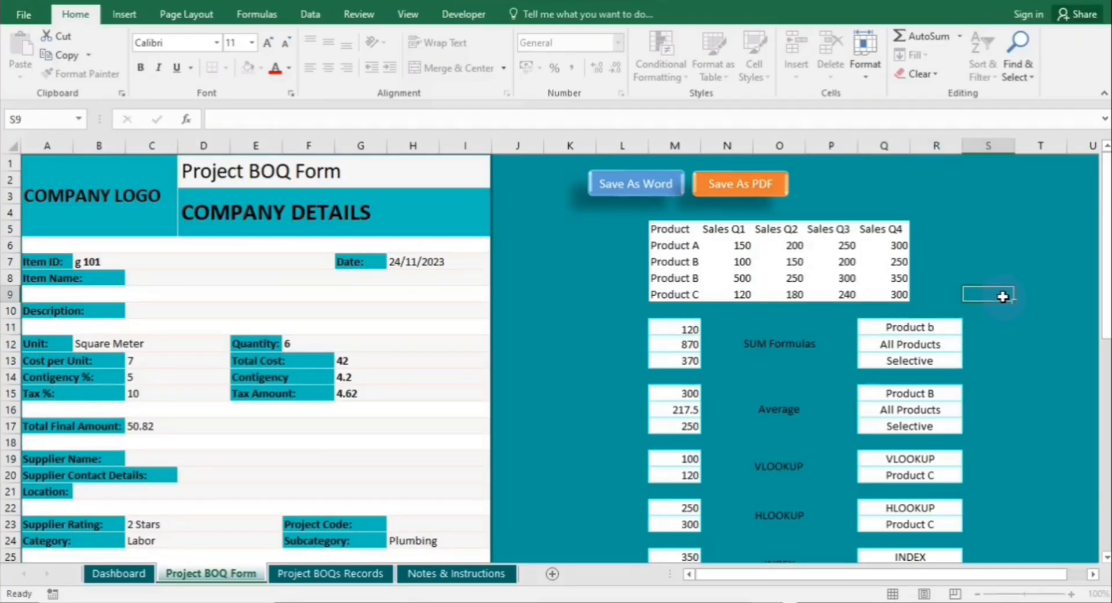
Step: Check the all-products SUM formula in M12 and set the Sales Q1 value of the first Product B row to 500
{"action": "left_click", "coordinate": [680, 345]}
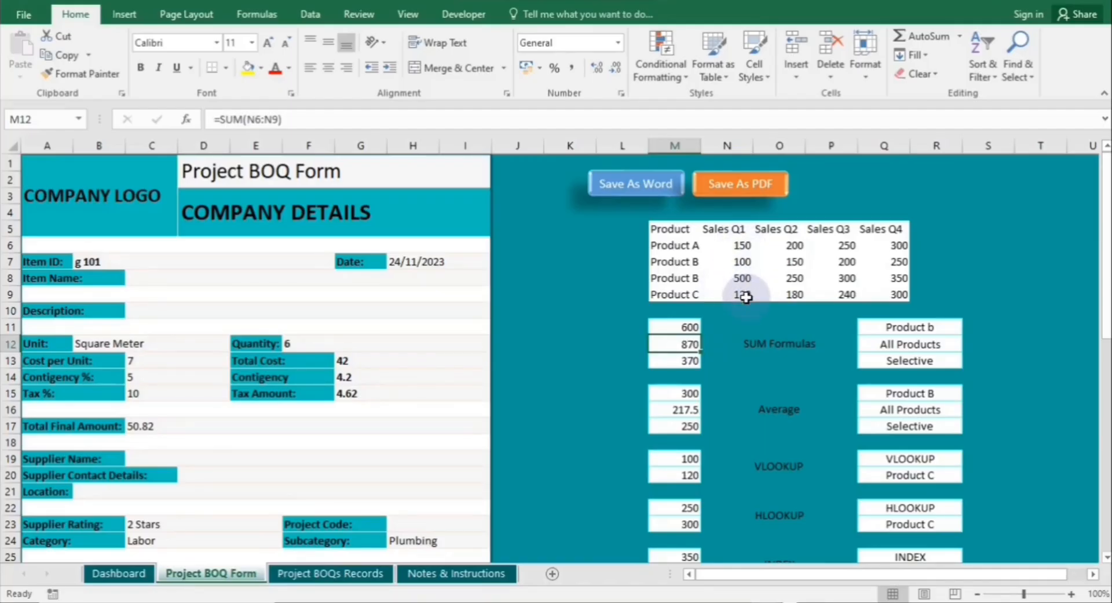
{"action": "left_click", "coordinate": [743, 261]}
{"action": "double_click", "coordinate": [745, 263]}
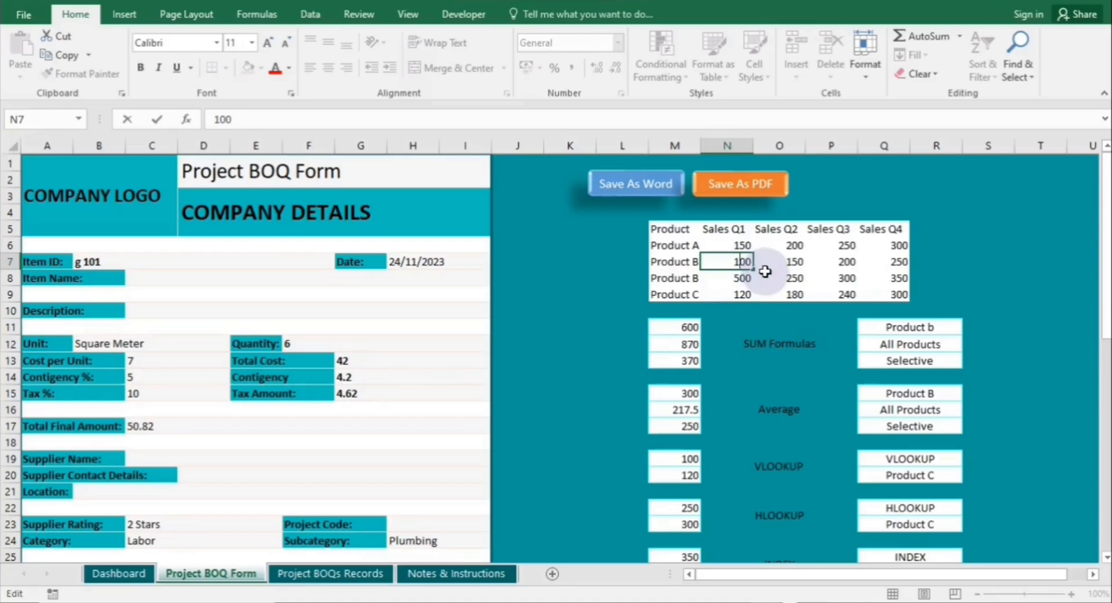
{"action": "key", "text": "BackSpace"}
{"action": "type", "text": "5"}
{"action": "left_click", "coordinate": [971, 271]}
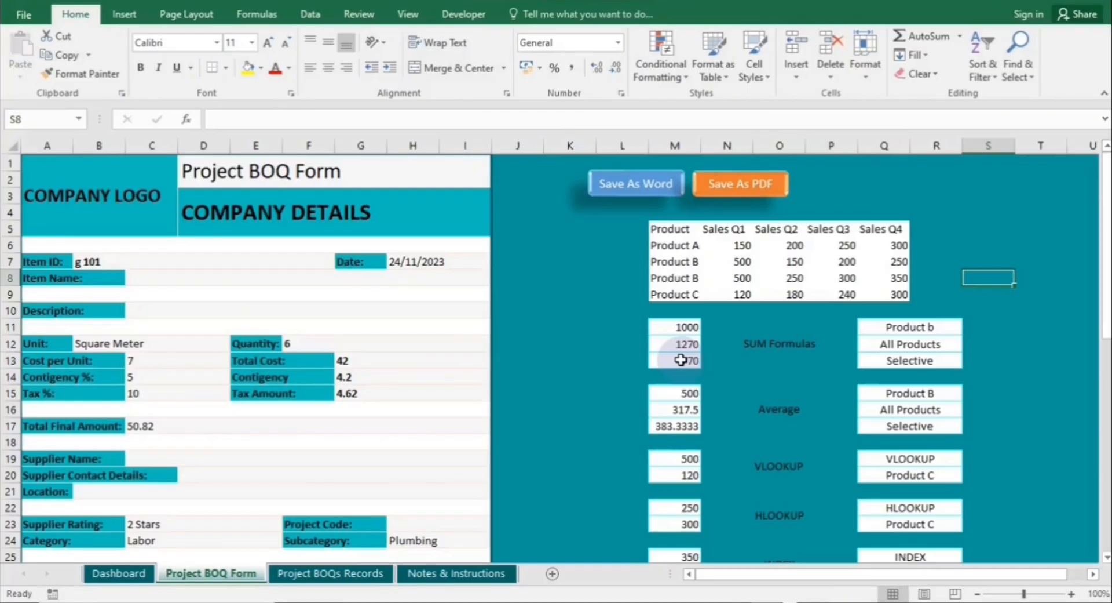
Step: Examine which Sales Q1 cells the selective SUM formula in M13 references
{"action": "left_click", "coordinate": [681, 360]}
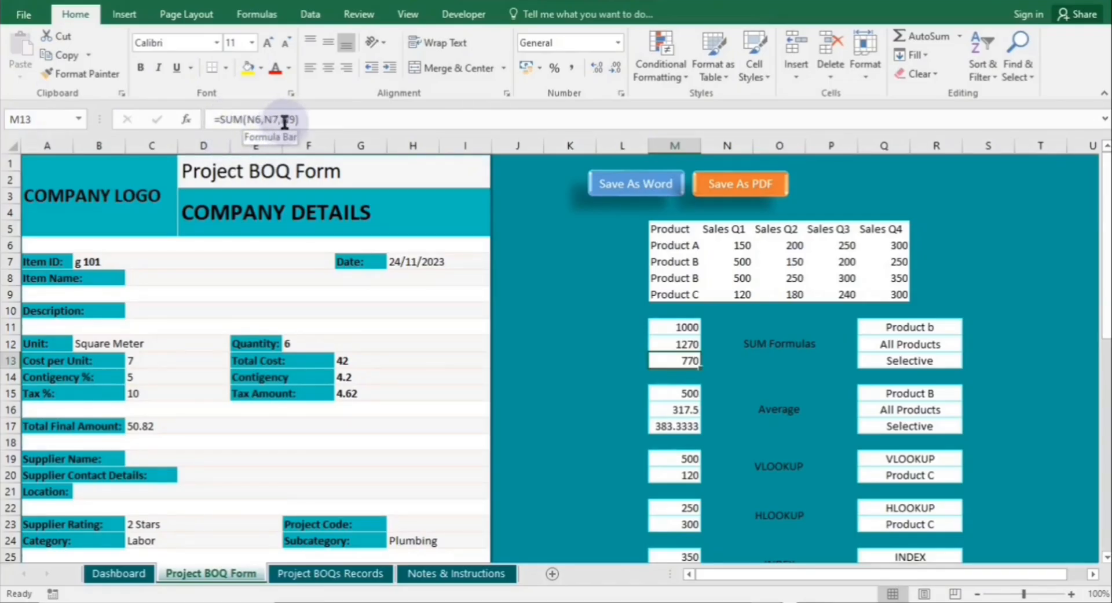
{"action": "left_click", "coordinate": [744, 244]}
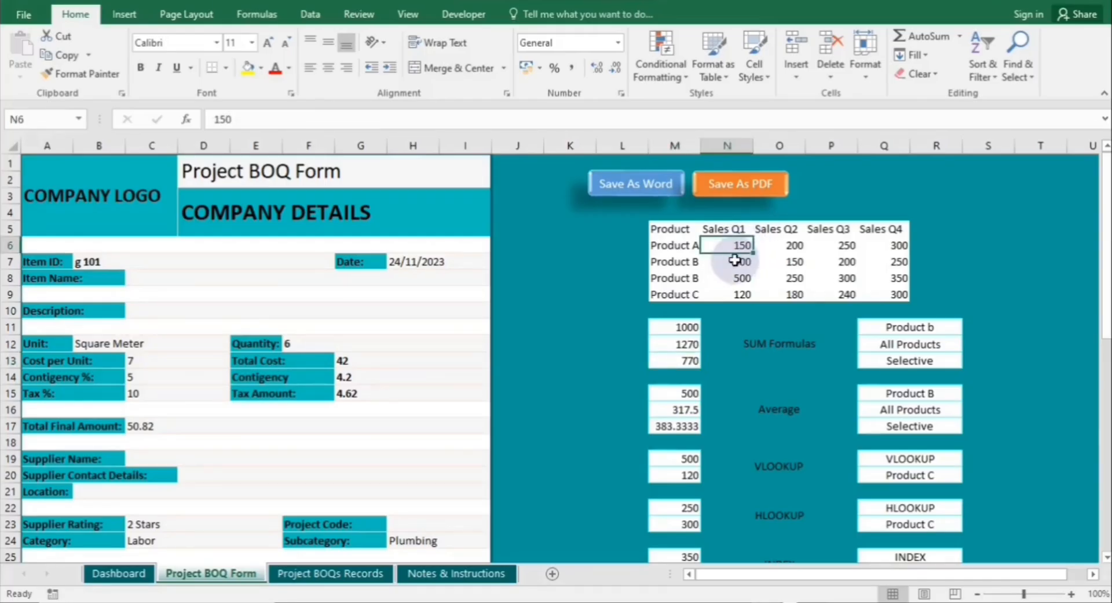
{"action": "double_click", "coordinate": [694, 356]}
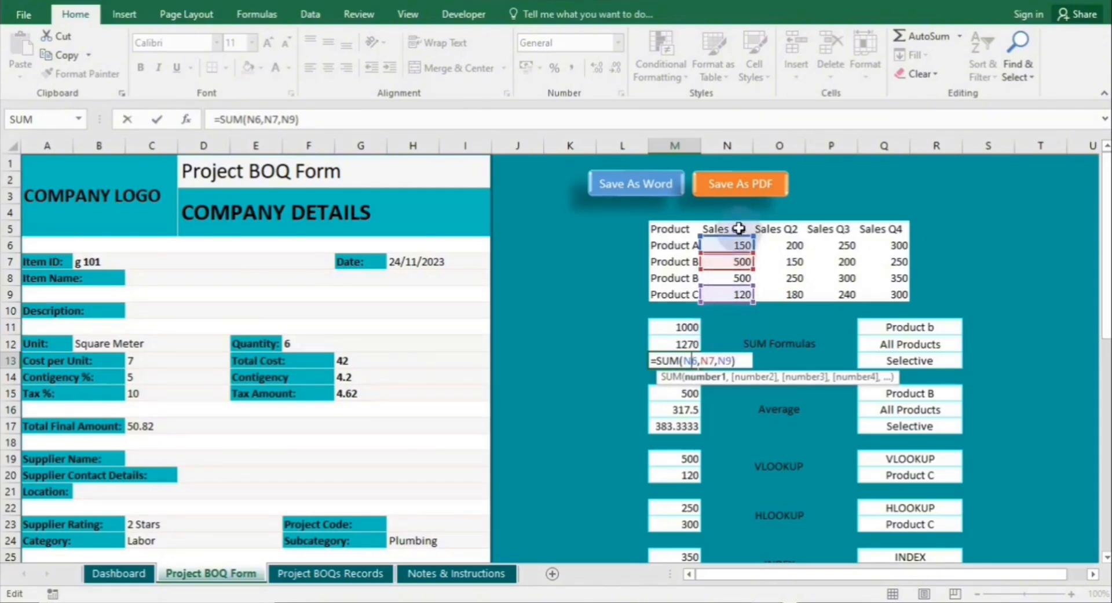
{"action": "key", "text": "Return"}
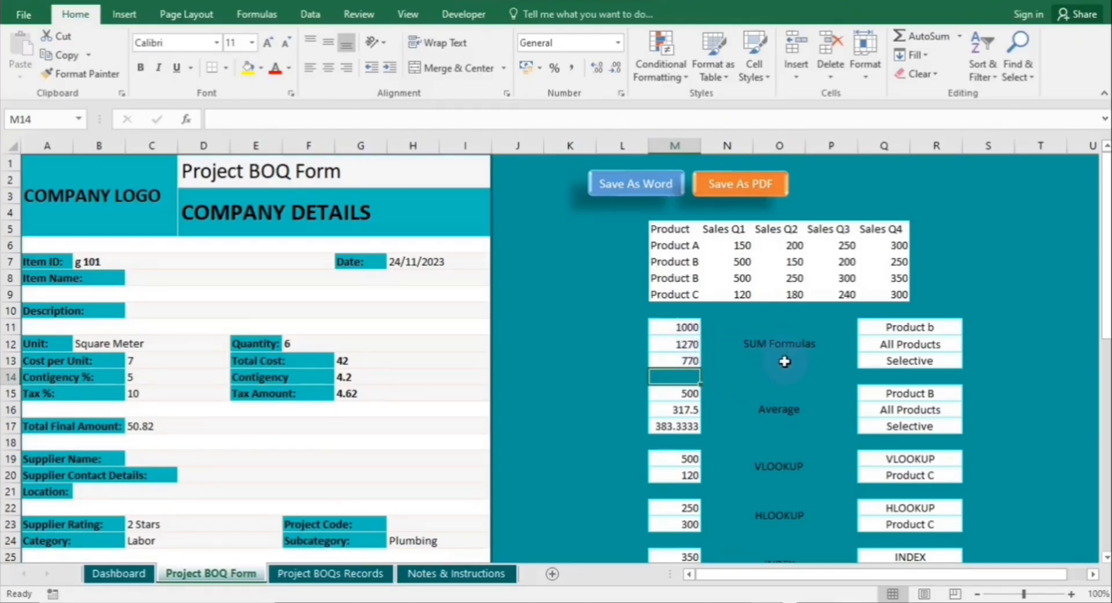
Step: Review the AVERAGEIF formula in M15 and change its criterion in Q15 to Product c
{"action": "left_click", "coordinate": [774, 406]}
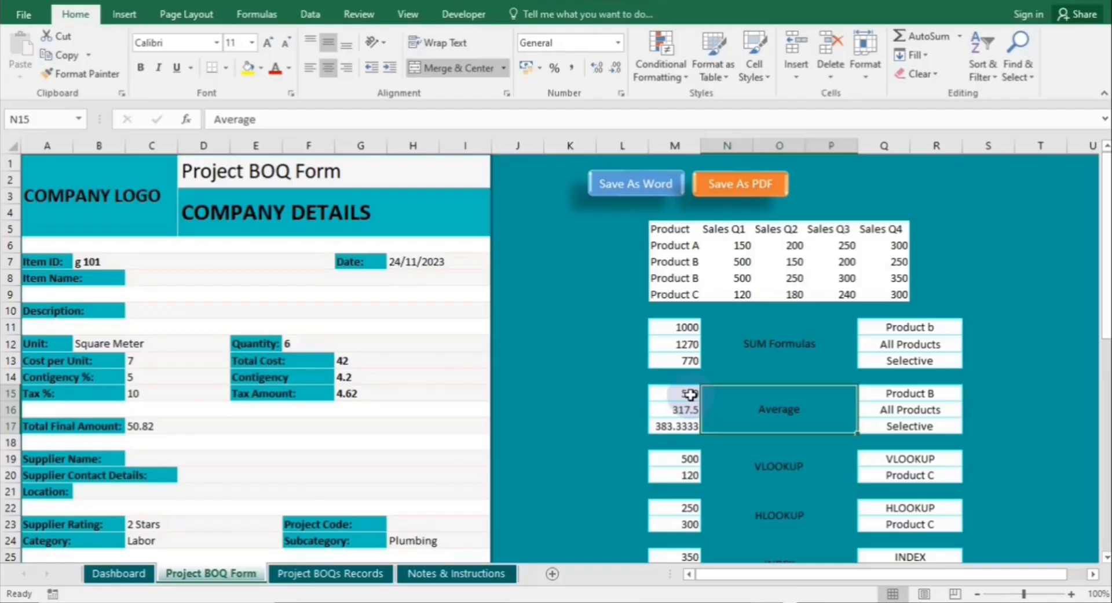
{"action": "left_click", "coordinate": [690, 394]}
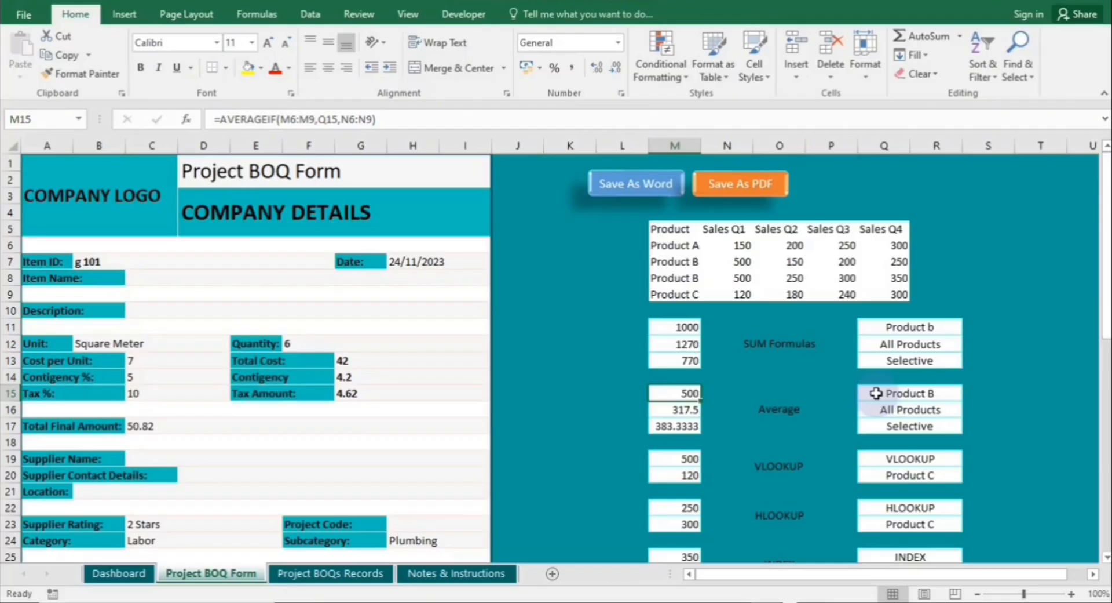
{"action": "left_click", "coordinate": [905, 393]}
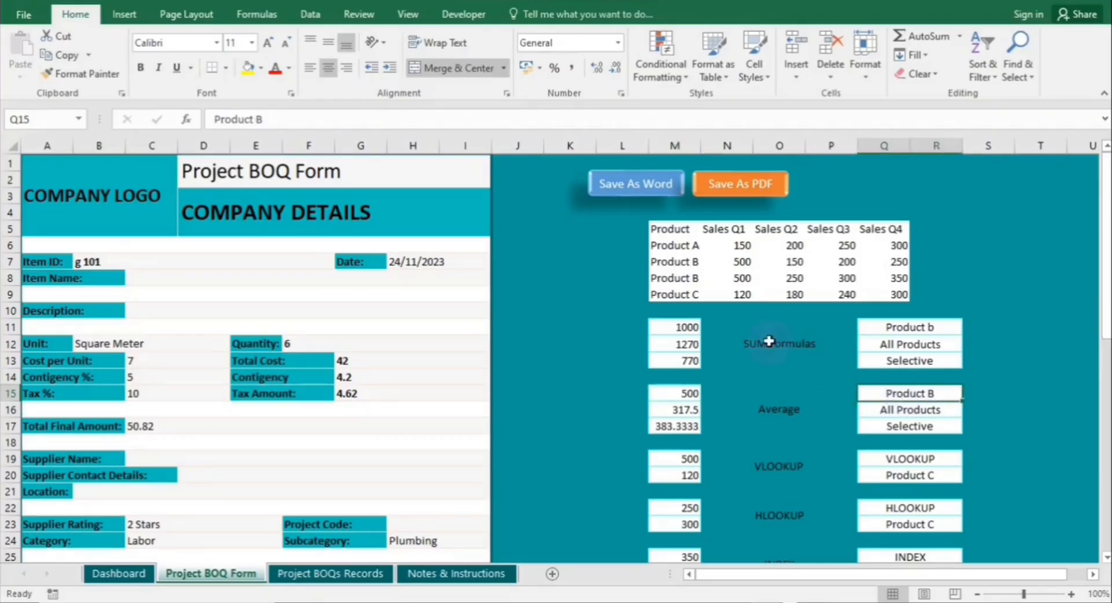
{"action": "left_click", "coordinate": [269, 117]}
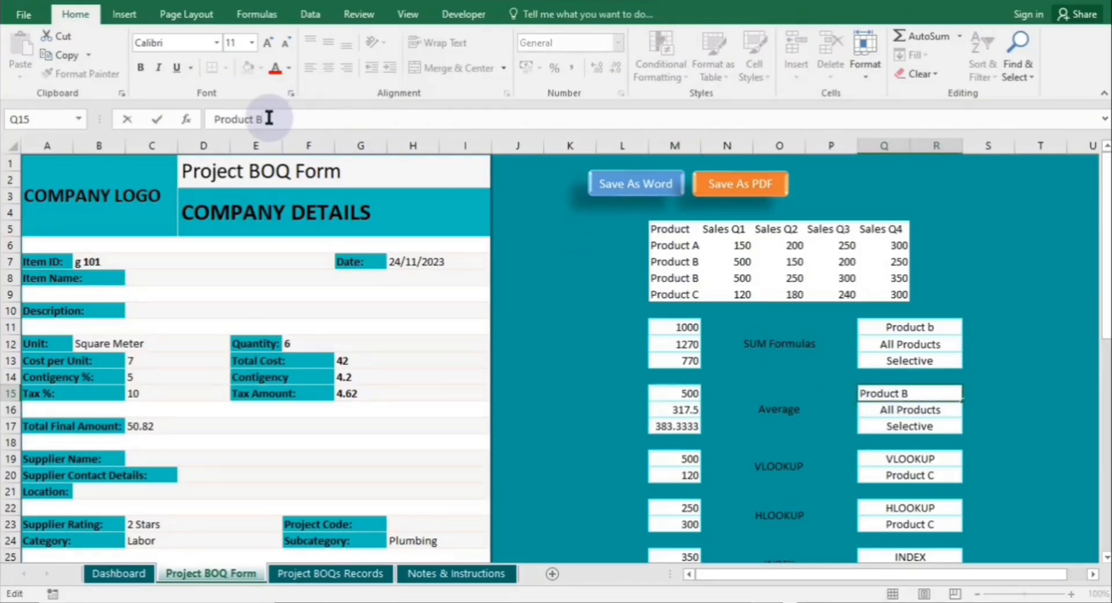
{"action": "key", "text": "BackSpace"}
{"action": "type", "text": "c"}
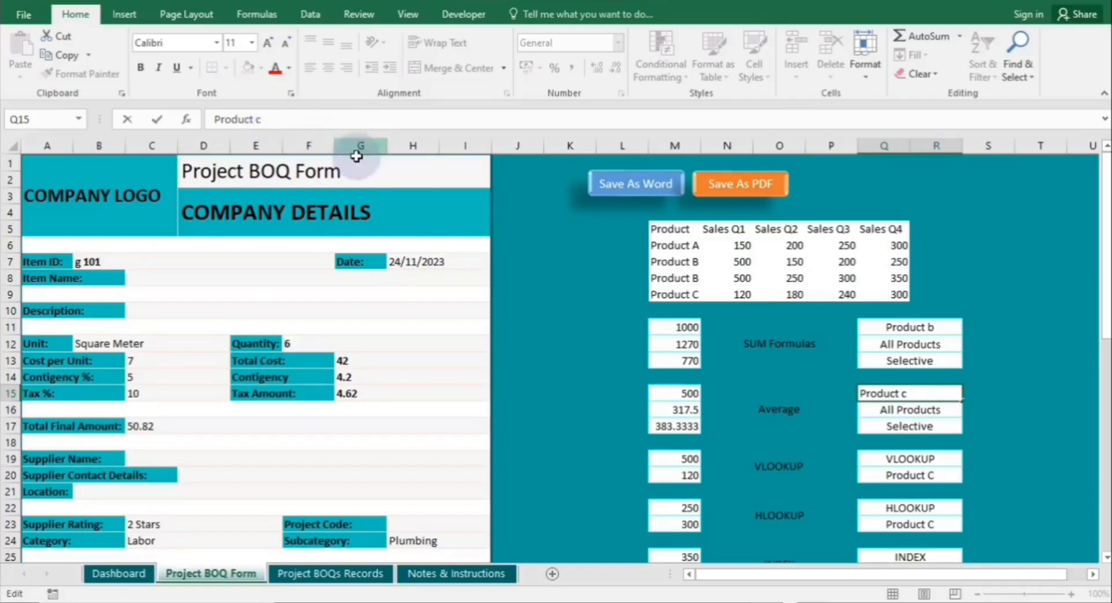
{"action": "left_click", "coordinate": [588, 392]}
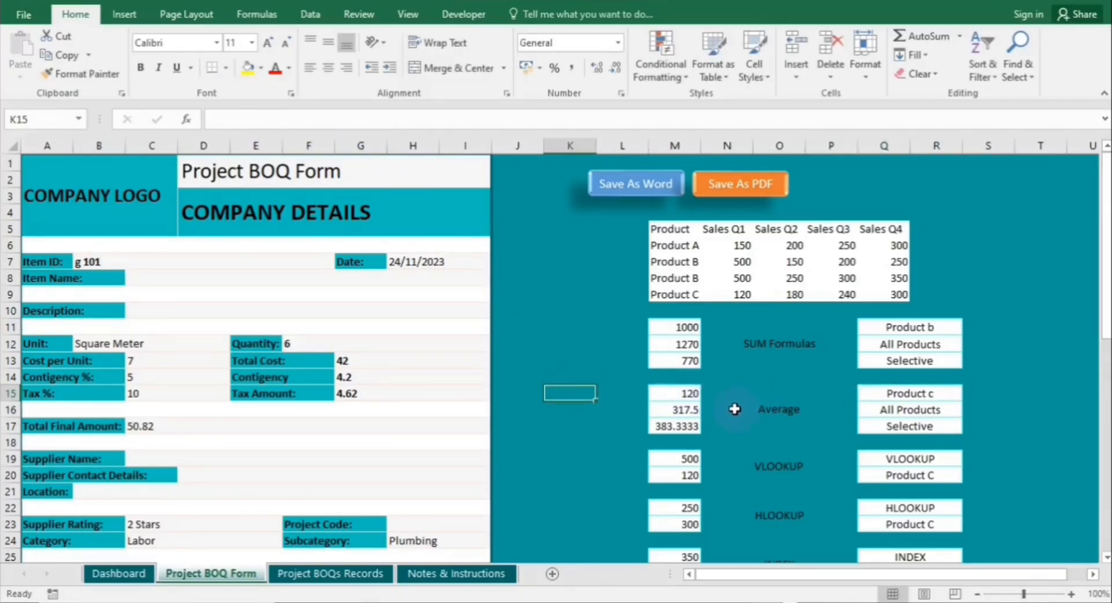
Step: Examine the cell references of the all-products and selective AVERAGE formulas in M16 and M17
{"action": "left_click", "coordinate": [688, 410]}
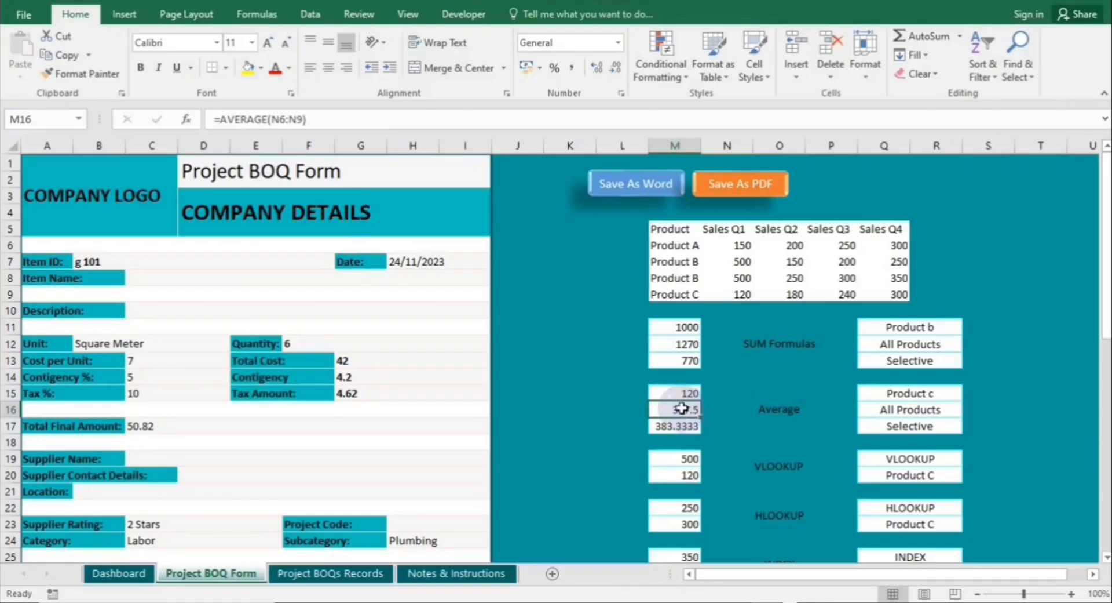
{"action": "double_click", "coordinate": [678, 407]}
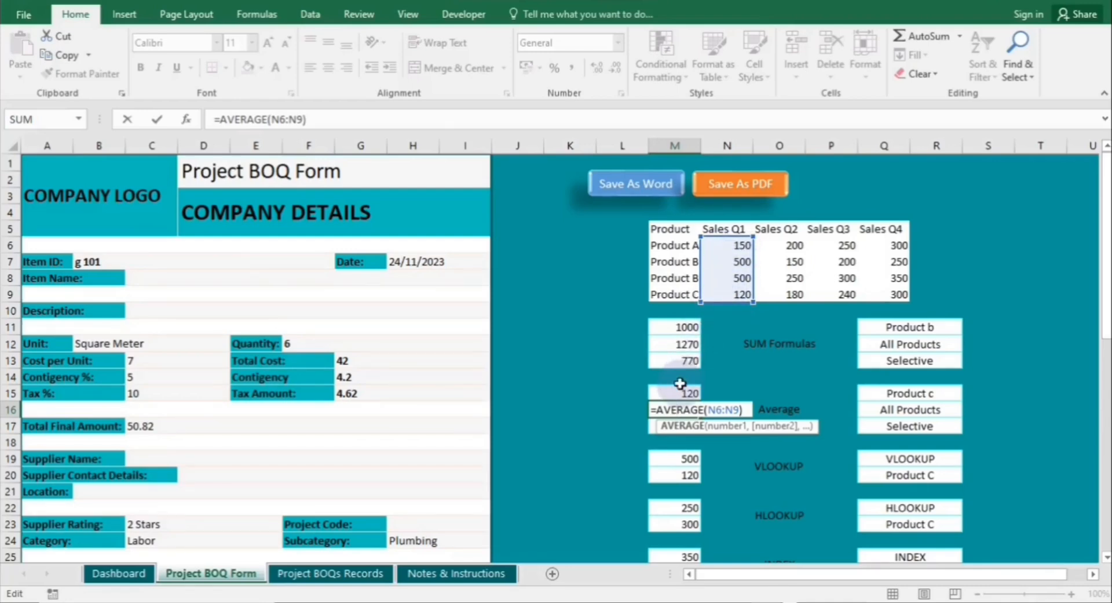
{"action": "key", "text": "Return"}
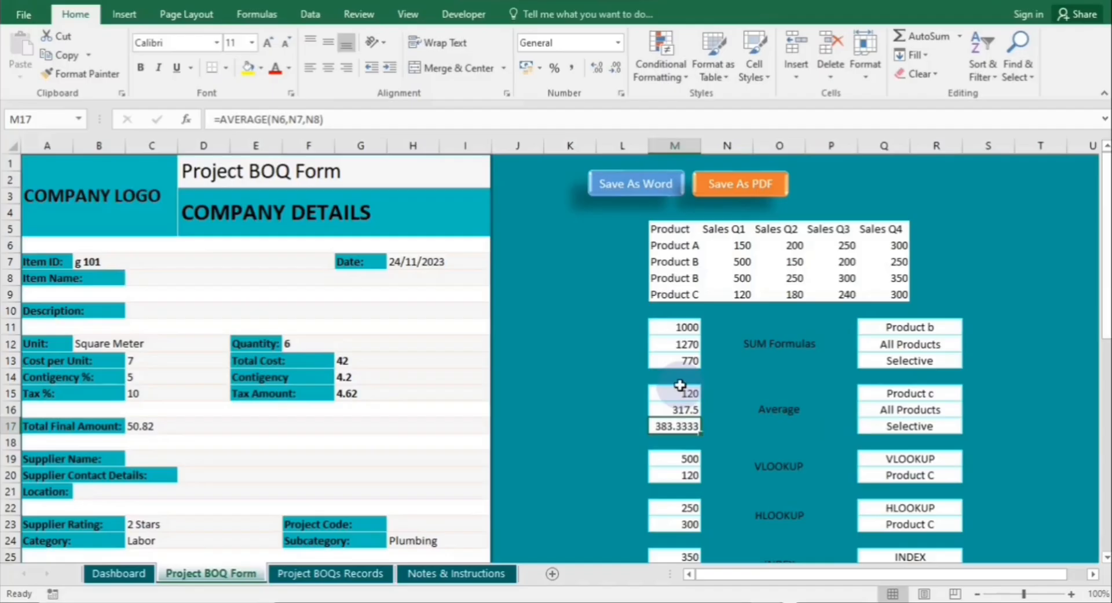
{"action": "double_click", "coordinate": [692, 426]}
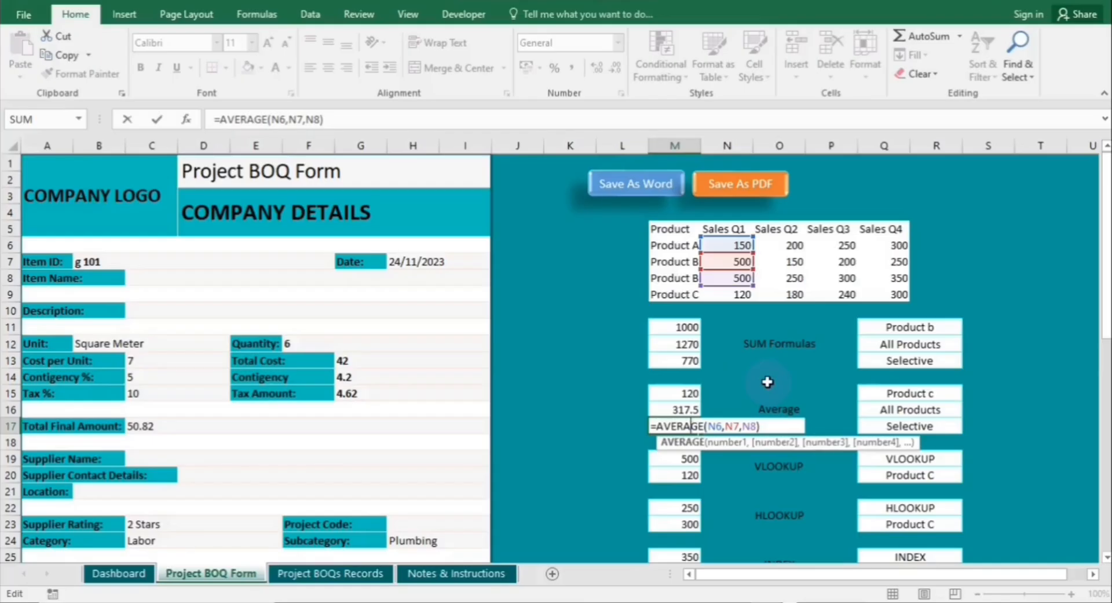
{"action": "key", "text": "Return"}
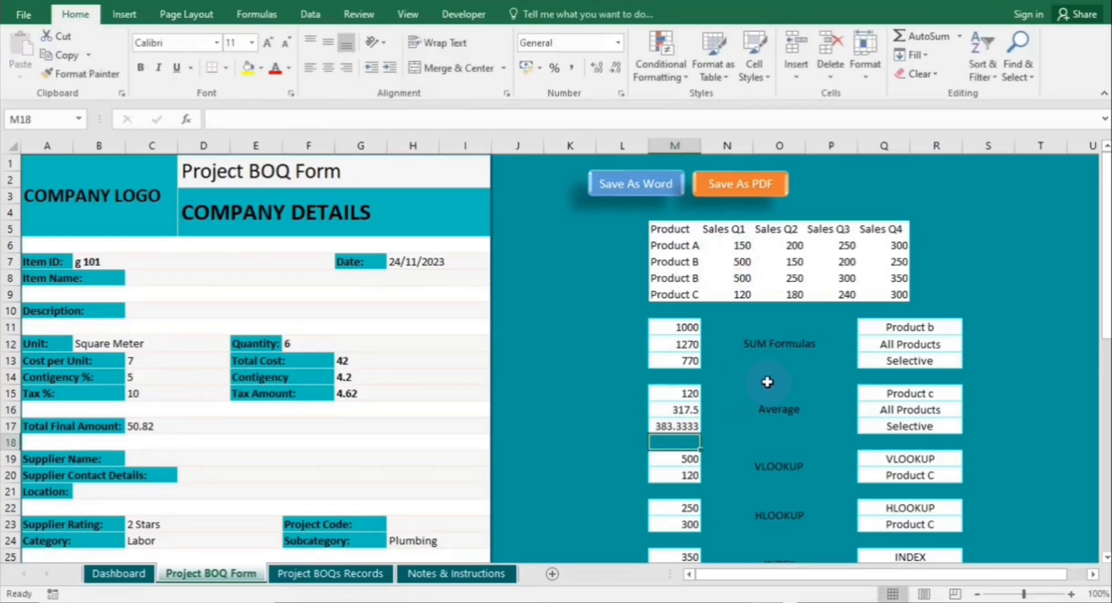
{"action": "left_click", "coordinate": [728, 428]}
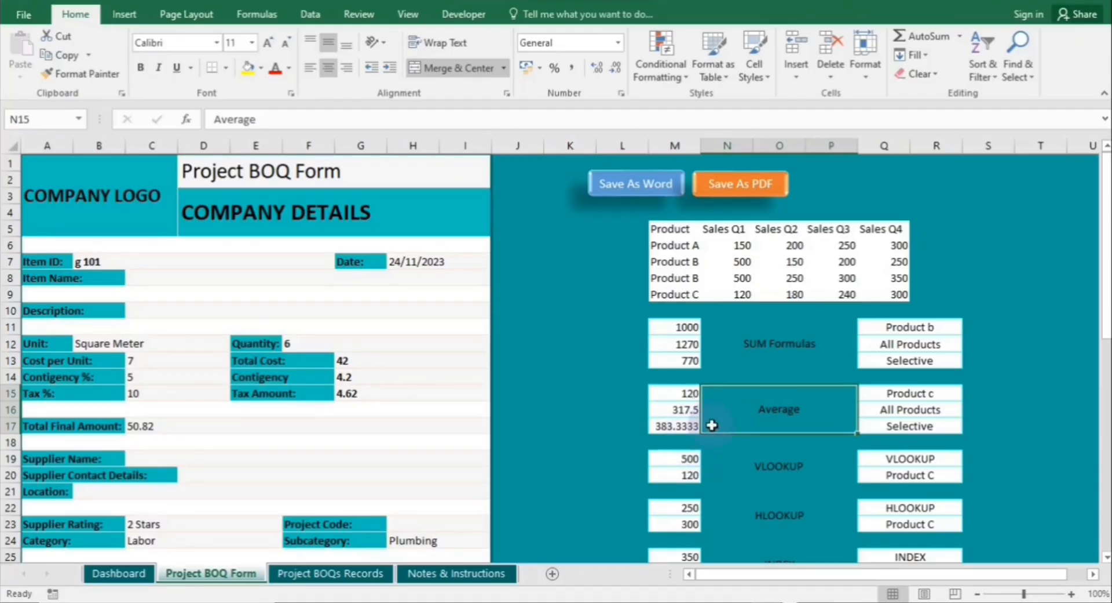
Step: Change the lookup value inside the VLOOKUP formula in M19 to "Product c"
{"action": "left_click", "coordinate": [756, 473]}
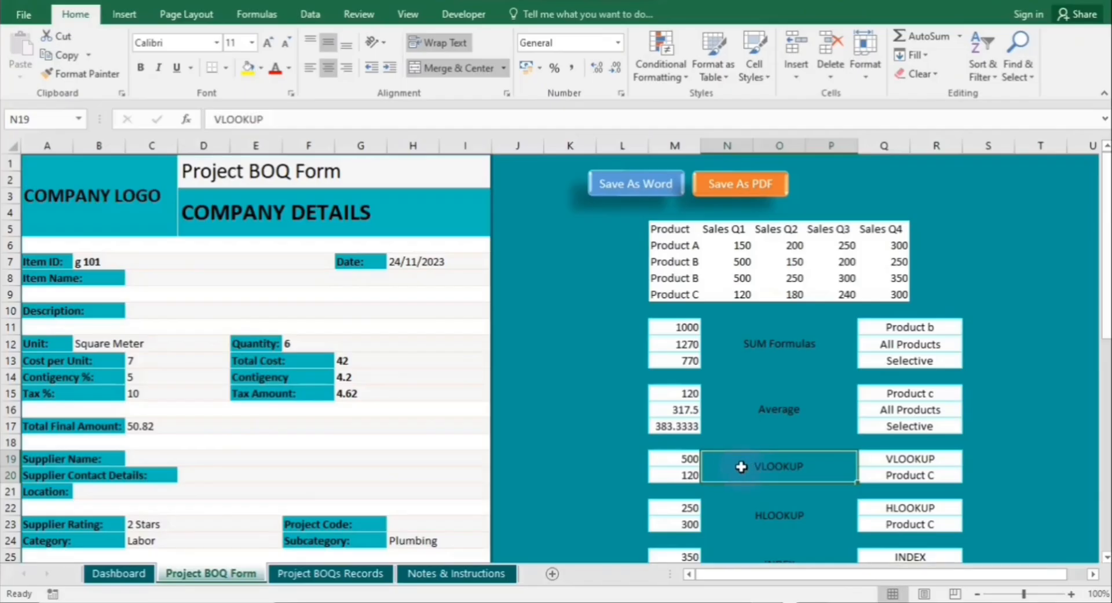
{"action": "left_click", "coordinate": [685, 461]}
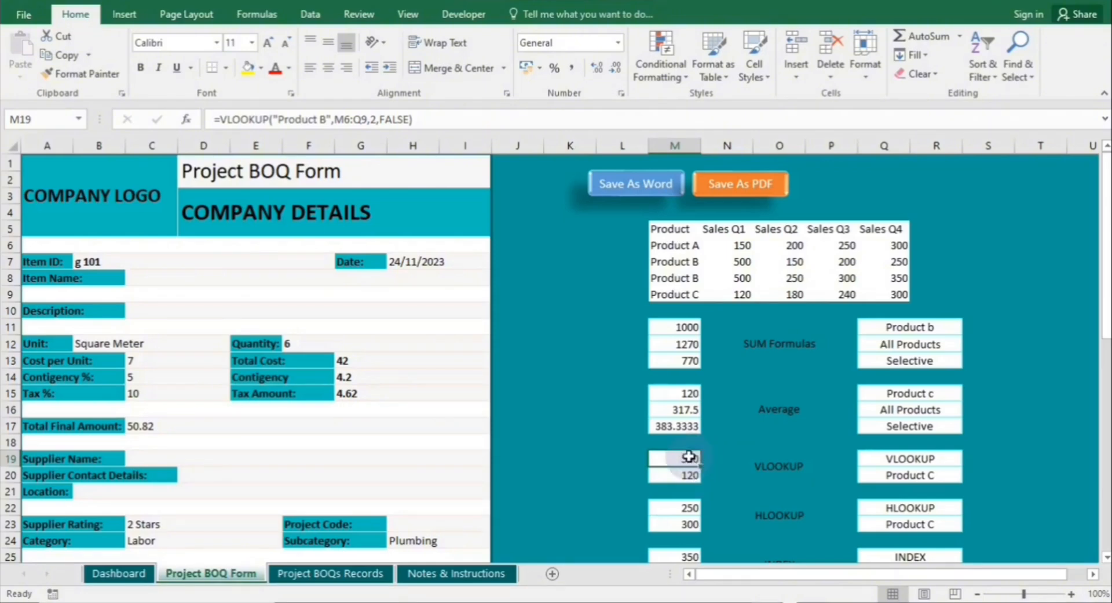
{"action": "left_click", "coordinate": [330, 120]}
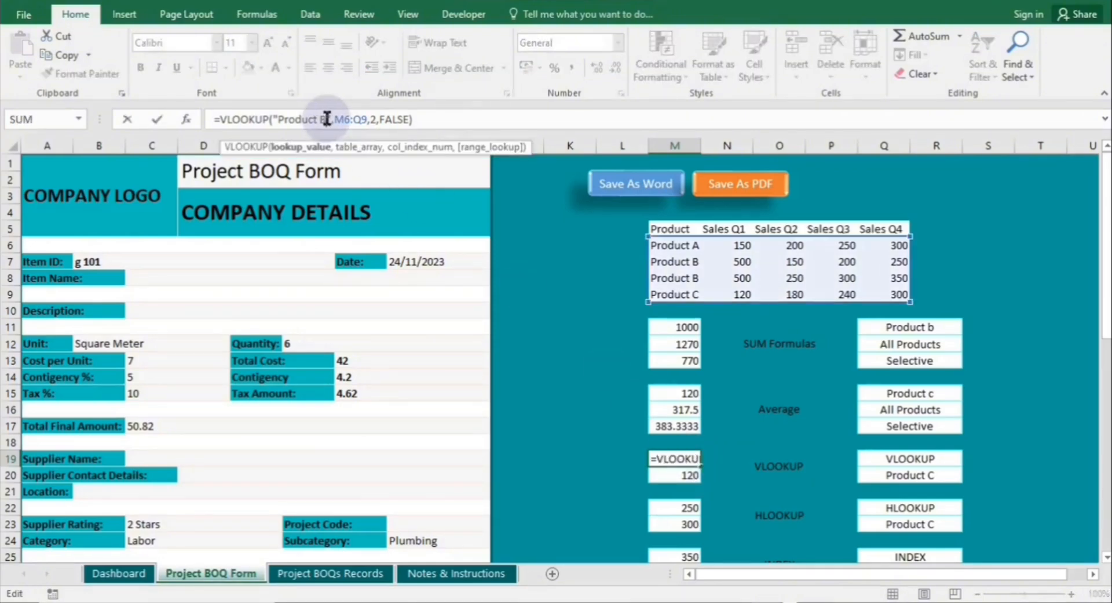
{"action": "key", "text": "BackSpace"}
{"action": "type", "text": "c"}
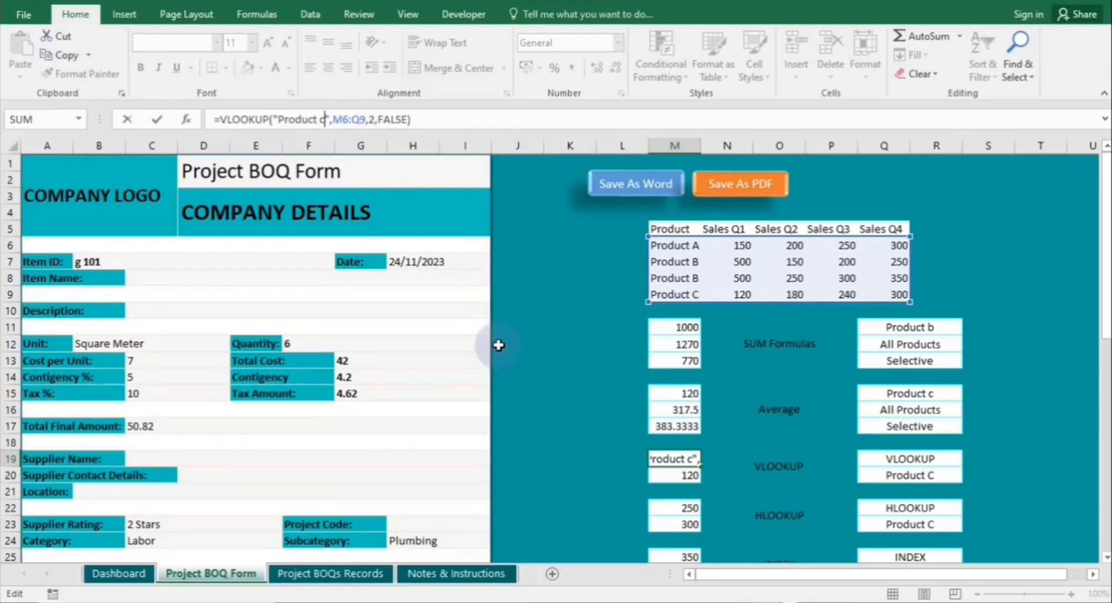
{"action": "key", "text": "Return"}
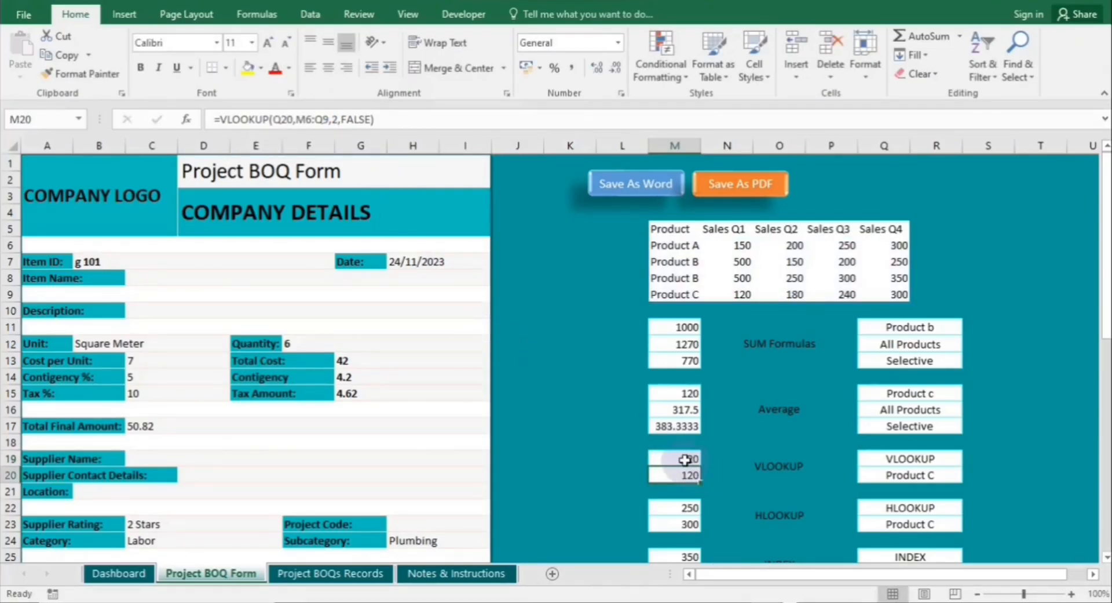
Step: Set the lookup value inside the VLOOKUP formula in M19 to "Product a"
{"action": "left_click", "coordinate": [685, 457]}
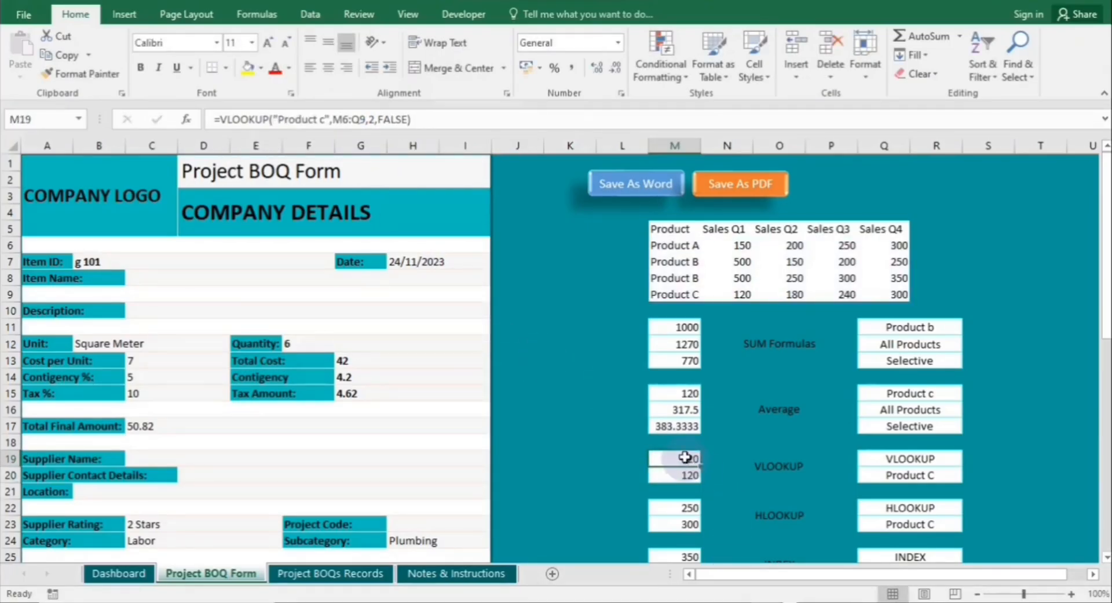
{"action": "left_click", "coordinate": [324, 119]}
{"action": "key", "text": "BackSpace"}
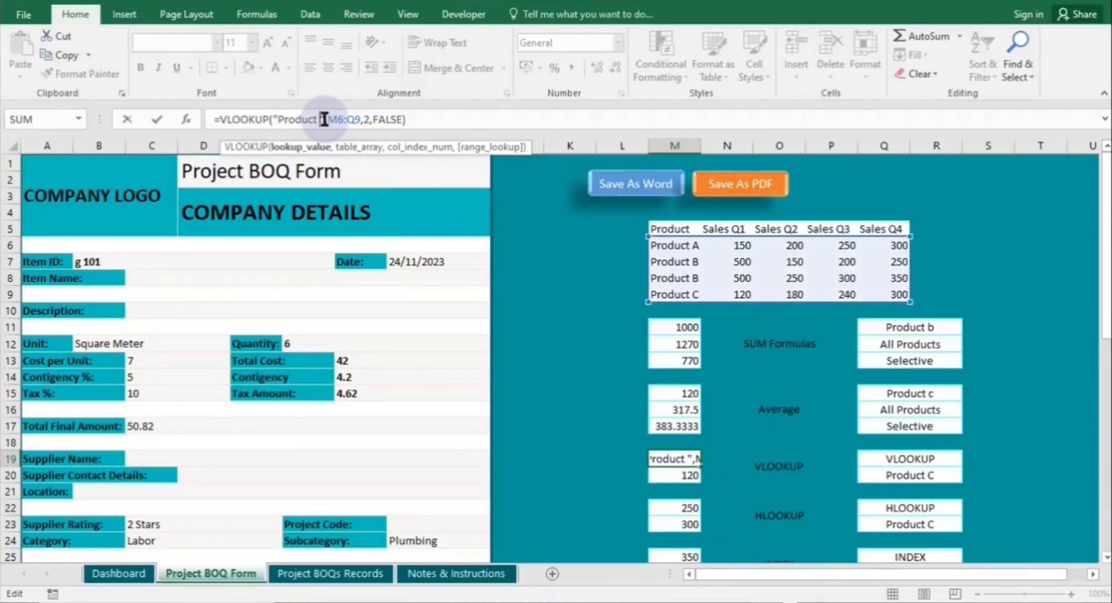
{"action": "type", "text": "a"}
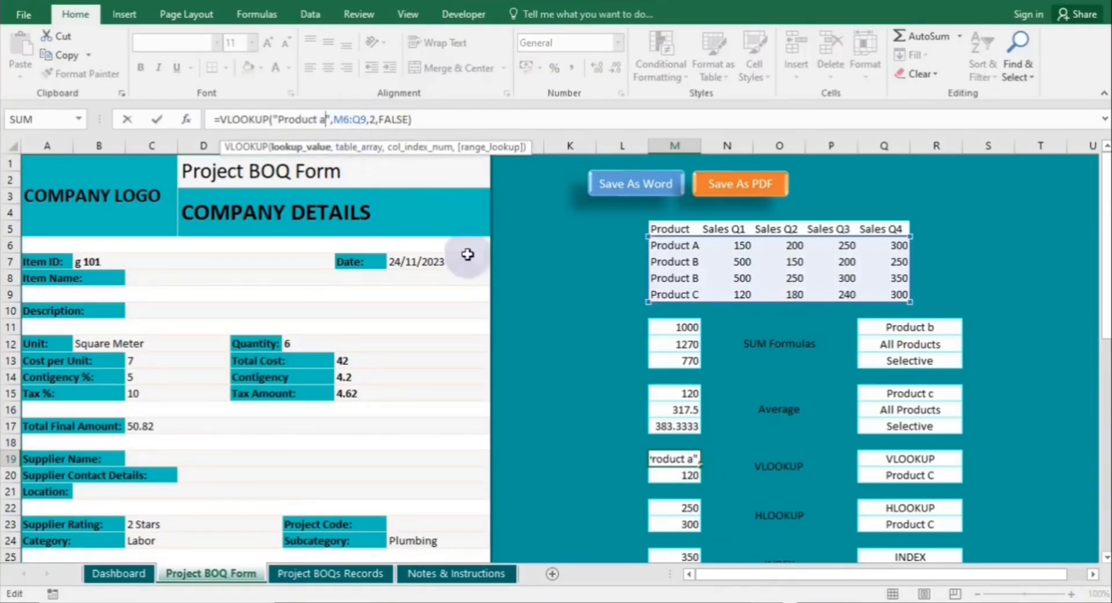
{"action": "key", "text": "Return"}
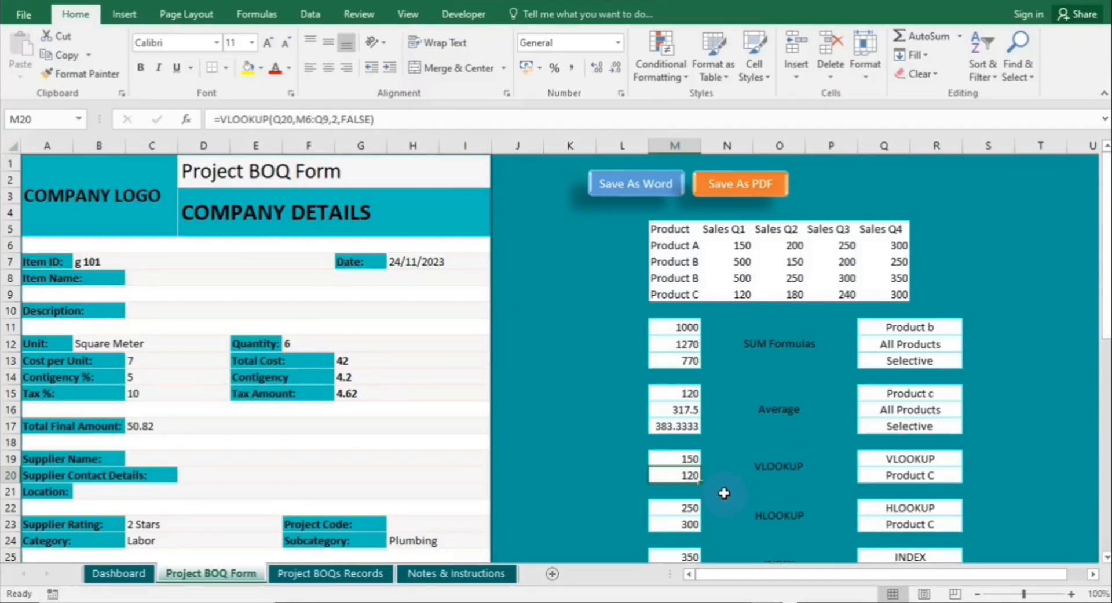
Step: Review the VLOOKUP formula in M20 and change its lookup product in Q20 to Product b
{"action": "double_click", "coordinate": [688, 475]}
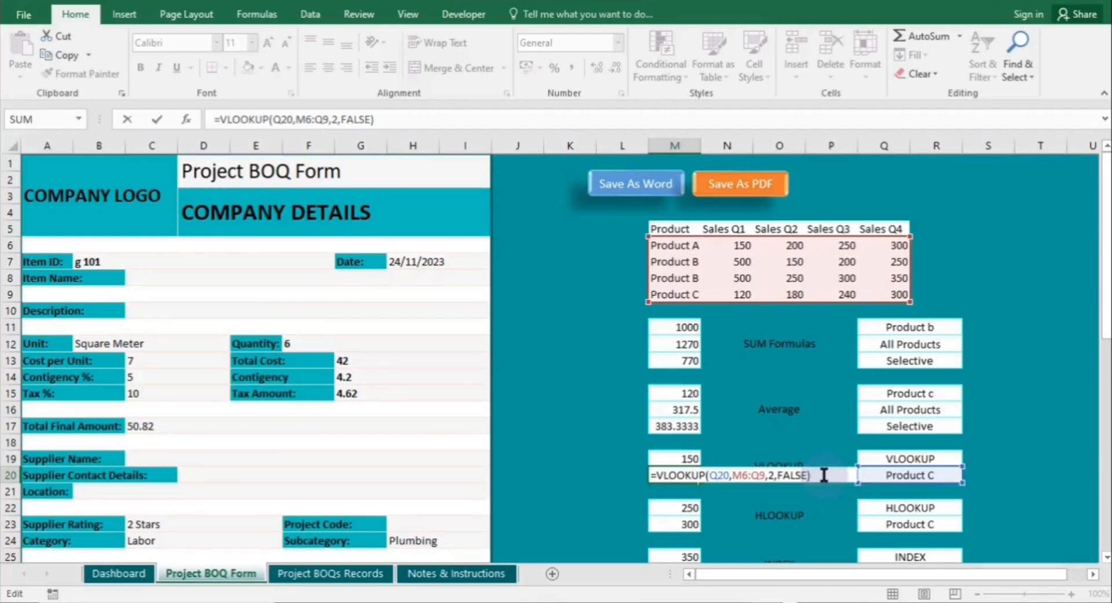
{"action": "key", "text": "Return"}
{"action": "left_click", "coordinate": [897, 474]}
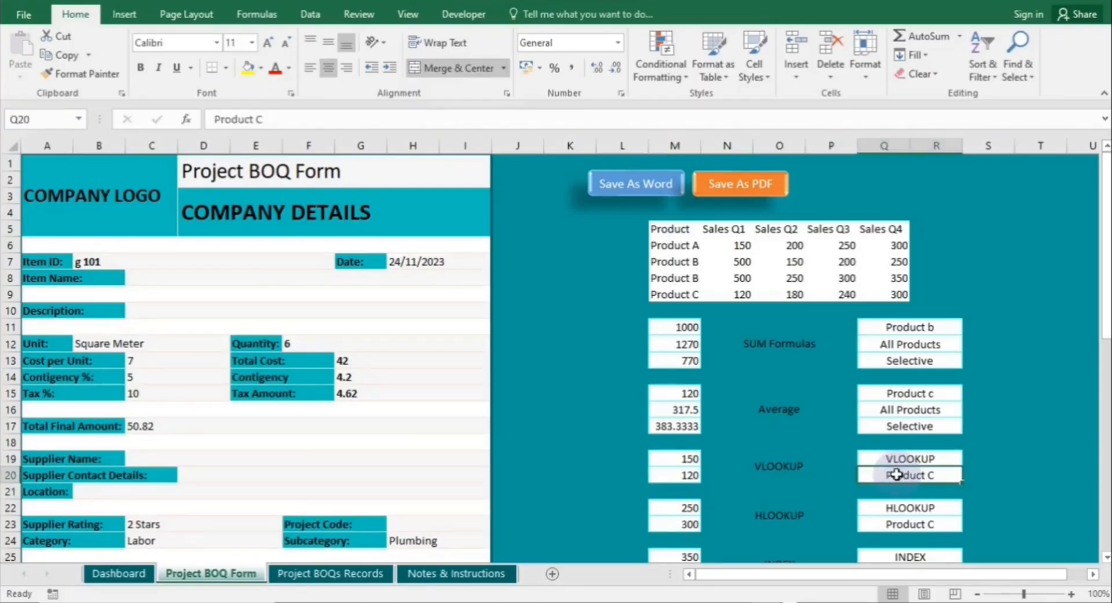
{"action": "left_click", "coordinate": [296, 123]}
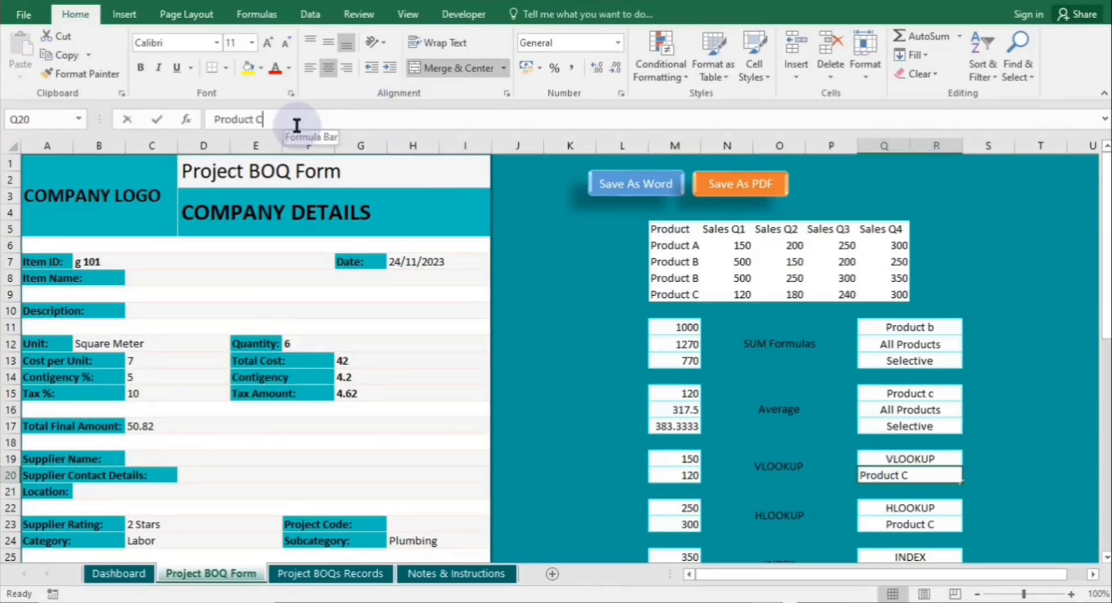
{"action": "key", "text": "BackSpace"}
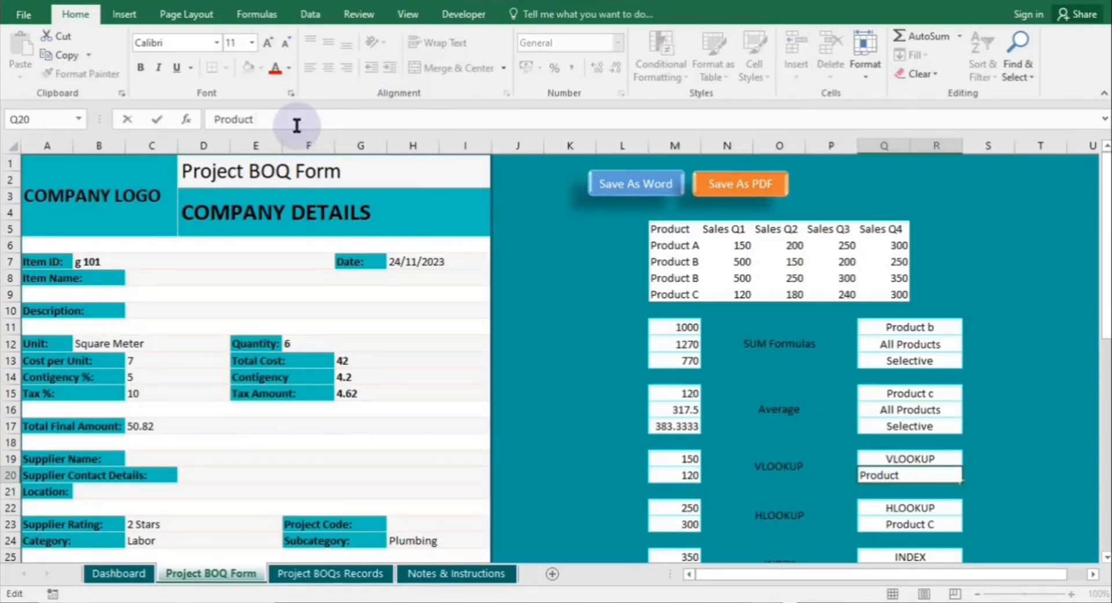
{"action": "type", "text": "b"}
{"action": "key", "text": "Return"}
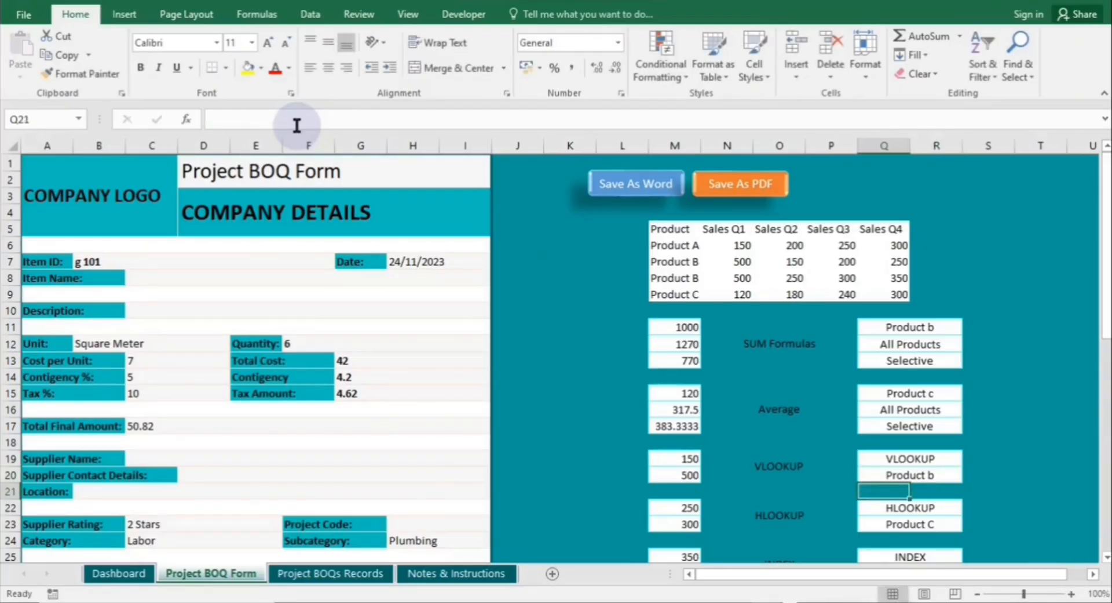
Step: Review the HLOOKUP formula in M22 and change its lookup value to "Sales Q3"
{"action": "left_click", "coordinate": [777, 512]}
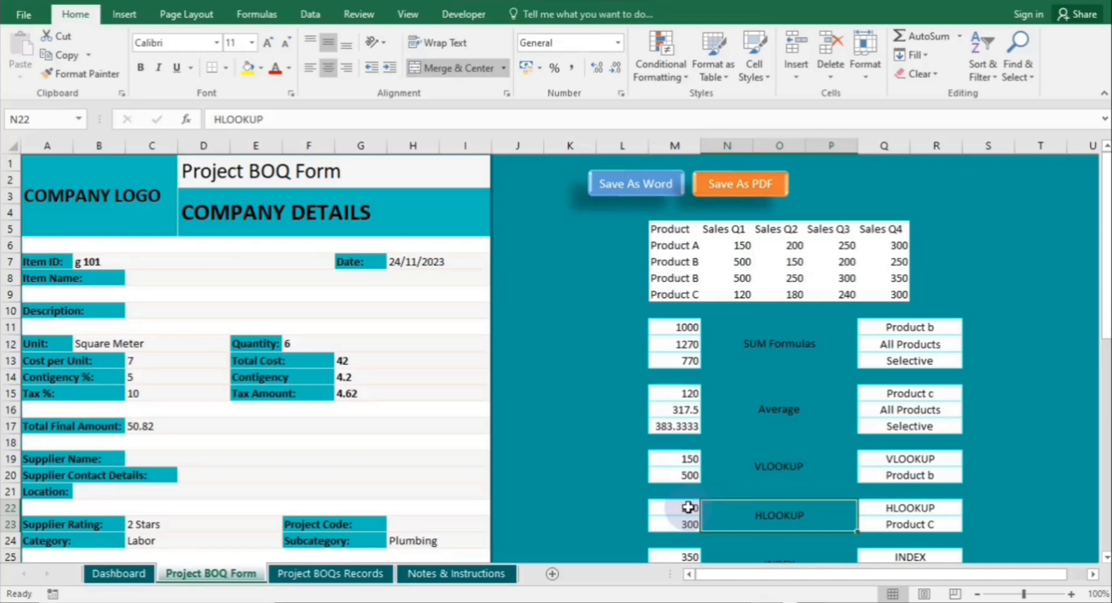
{"action": "left_click", "coordinate": [688, 507]}
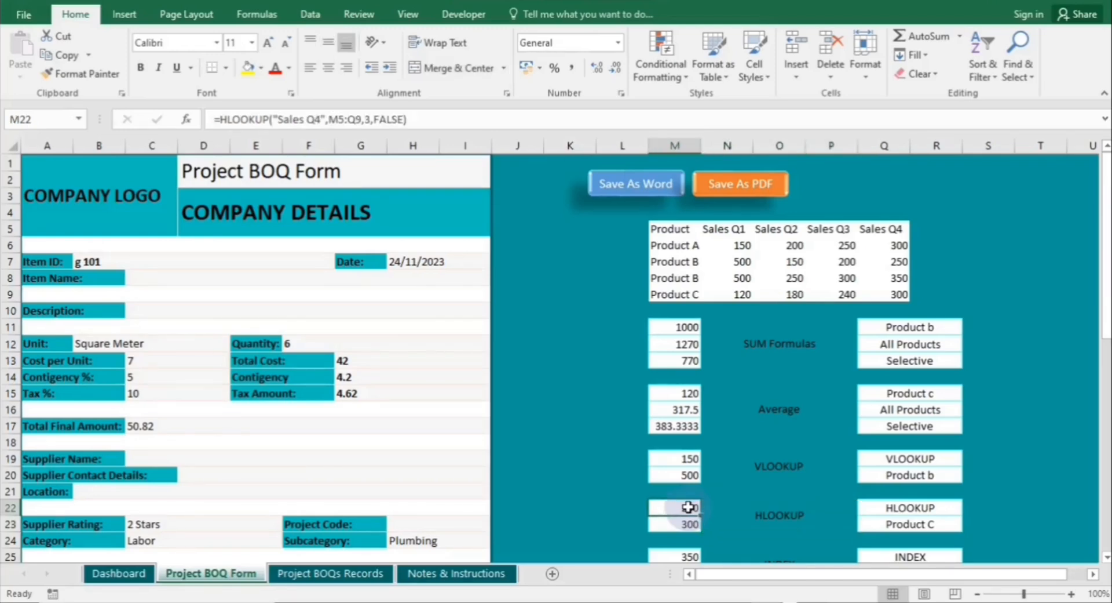
{"action": "double_click", "coordinate": [688, 507]}
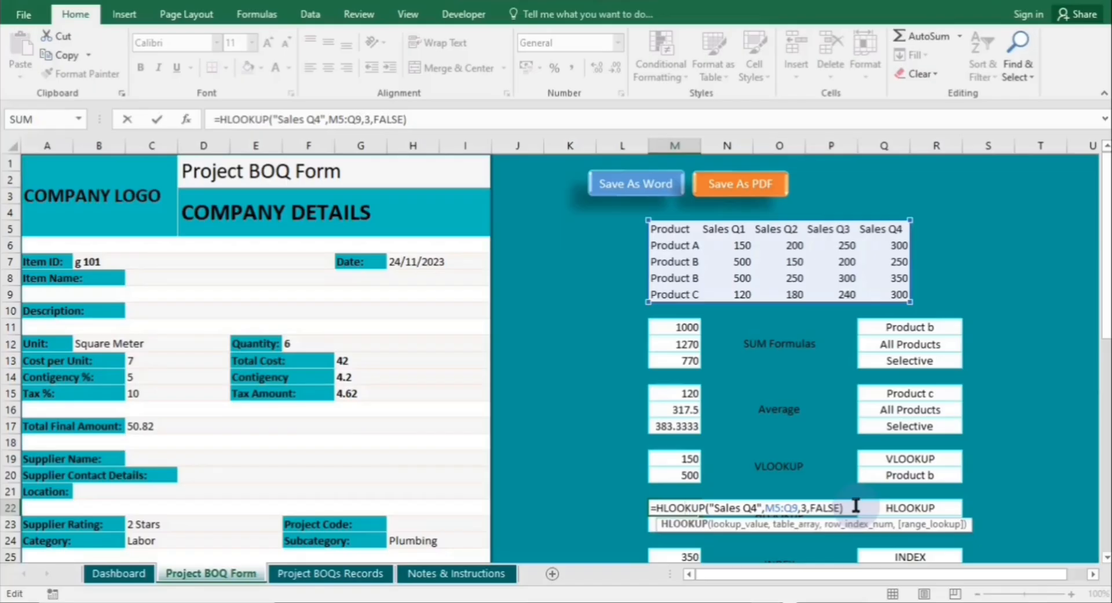
{"action": "left_click", "coordinate": [757, 507]}
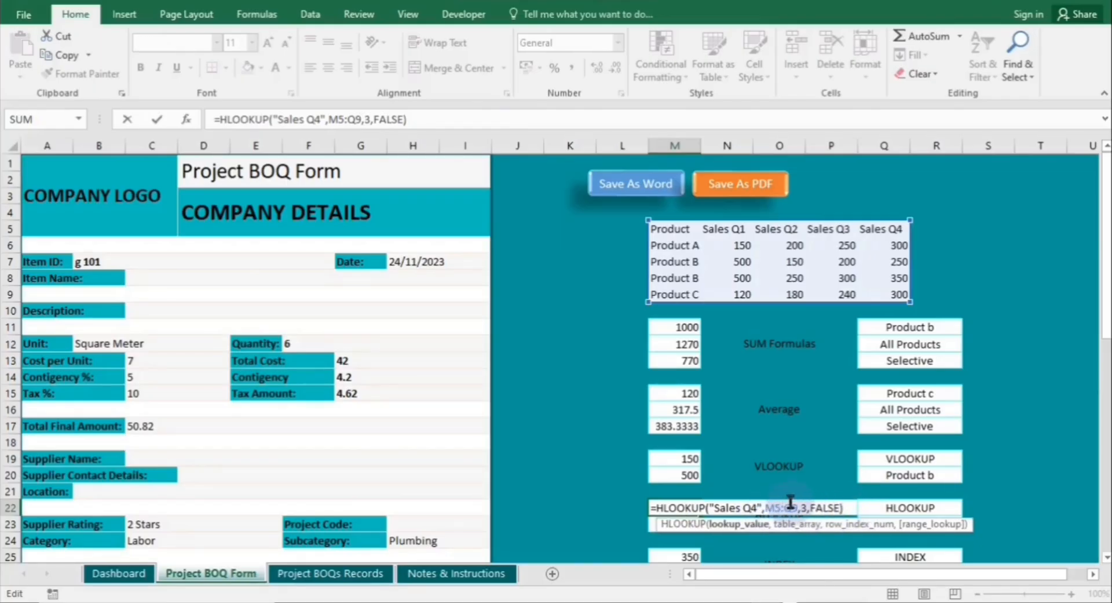
{"action": "key", "text": "BackSpace"}
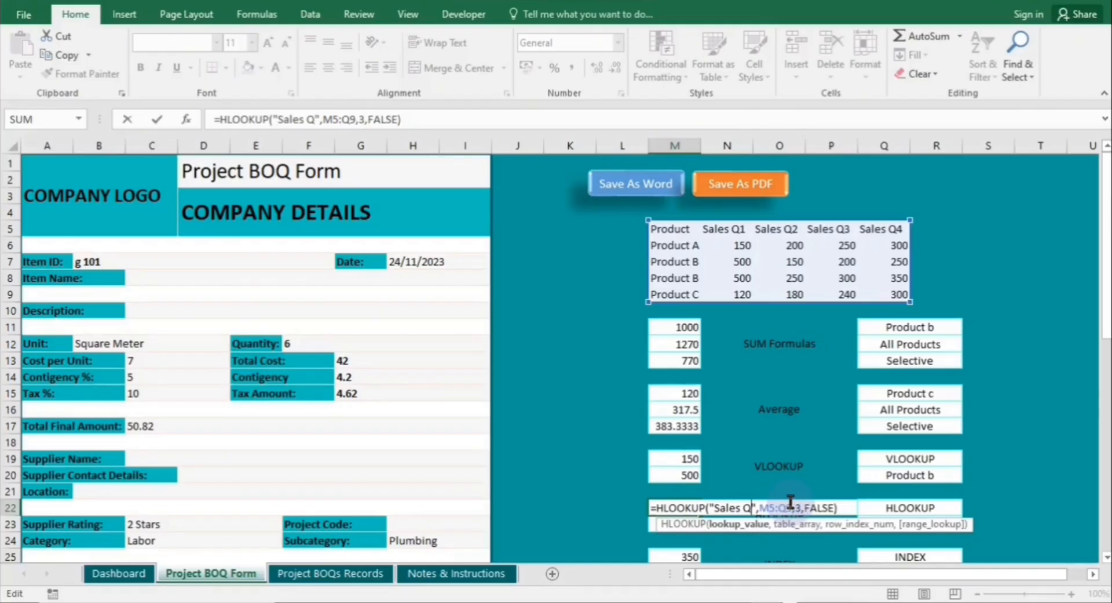
{"action": "type", "text": "3"}
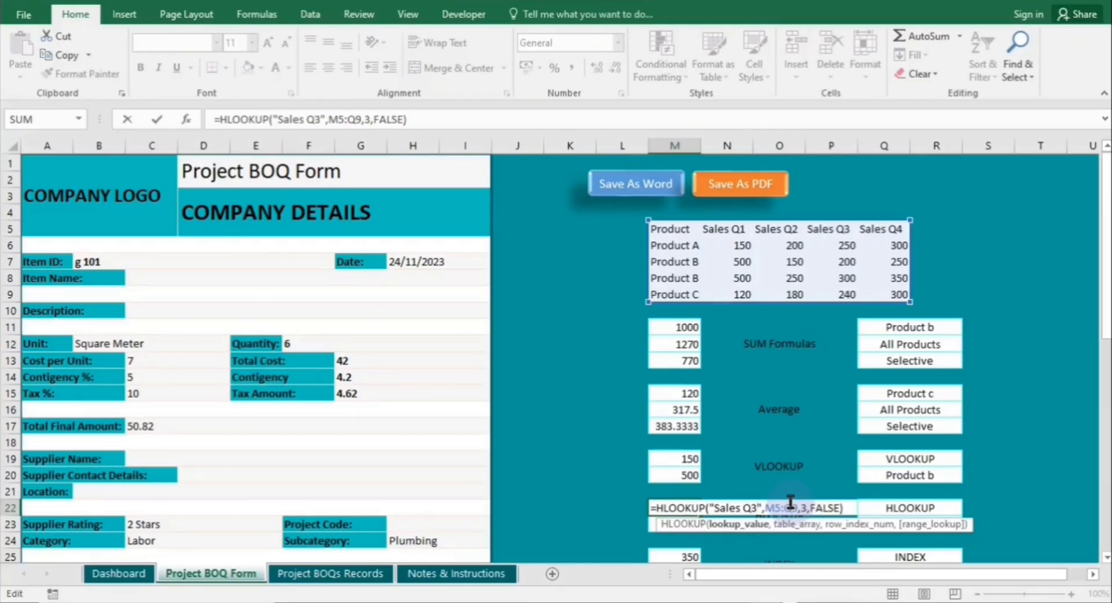
{"action": "key", "text": "Return"}
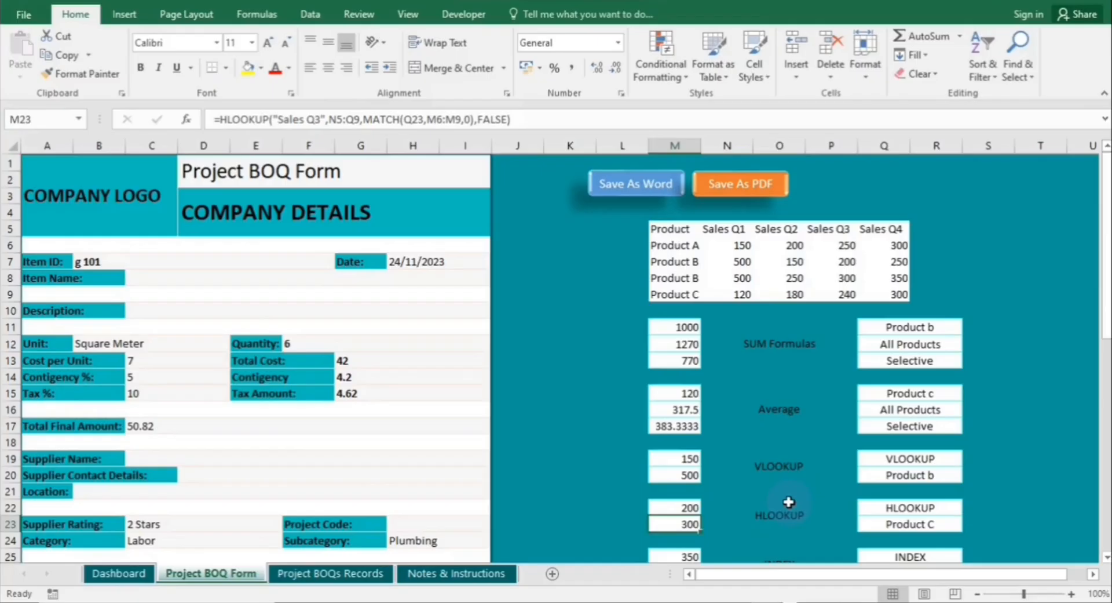
Step: Compare the HLOOKUP formula in M22 with the HLOOKUP and MATCH formula in M23, examining the latter's cell references
{"action": "left_click", "coordinate": [687, 507]}
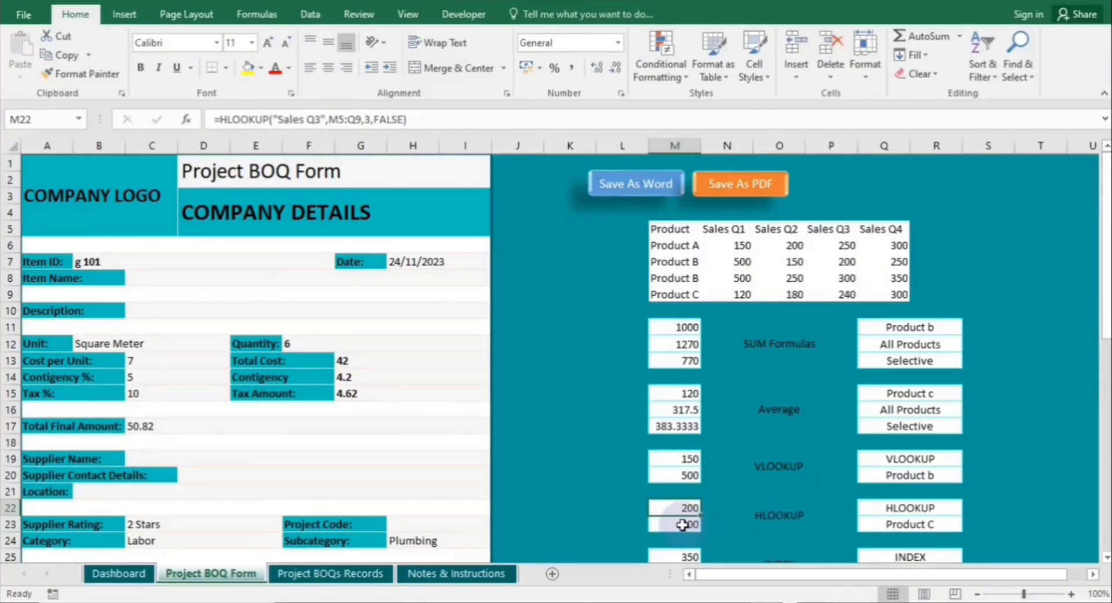
{"action": "left_click", "coordinate": [682, 524]}
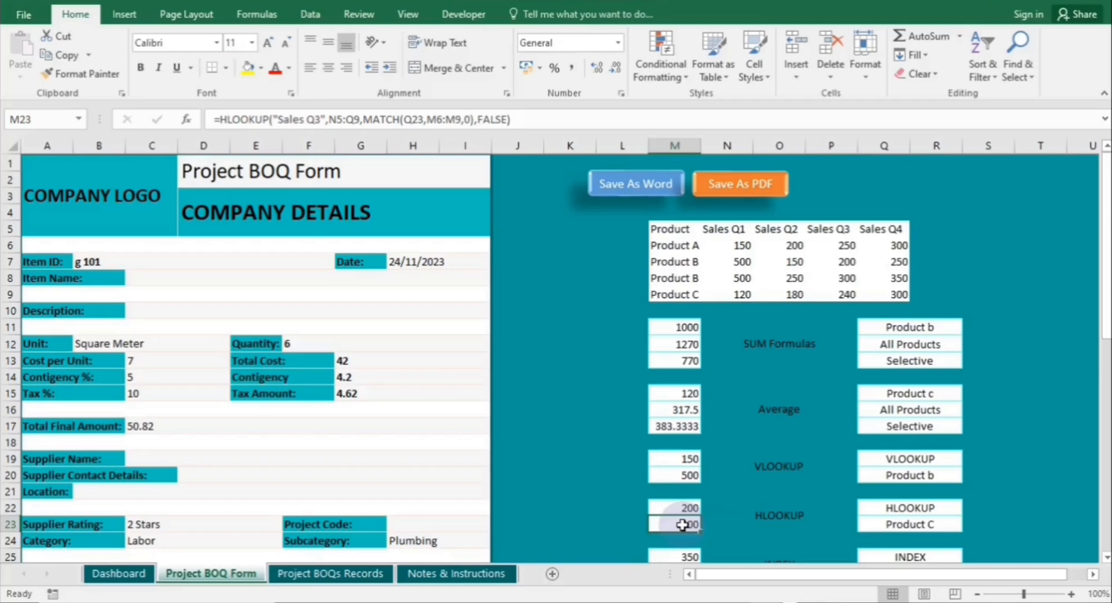
{"action": "double_click", "coordinate": [682, 524]}
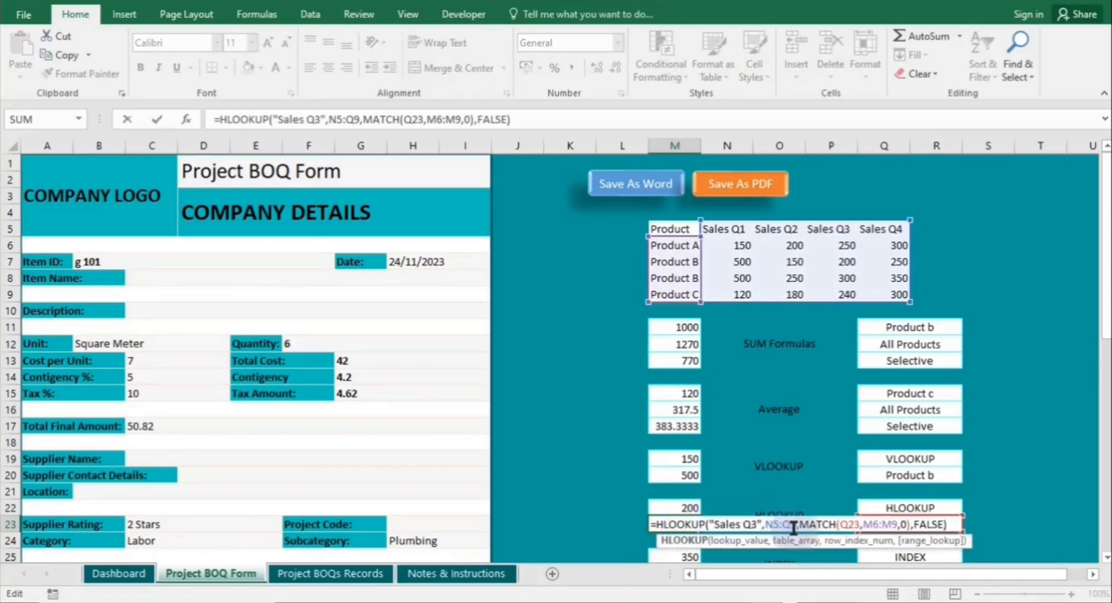
{"action": "left_click", "coordinate": [745, 524]}
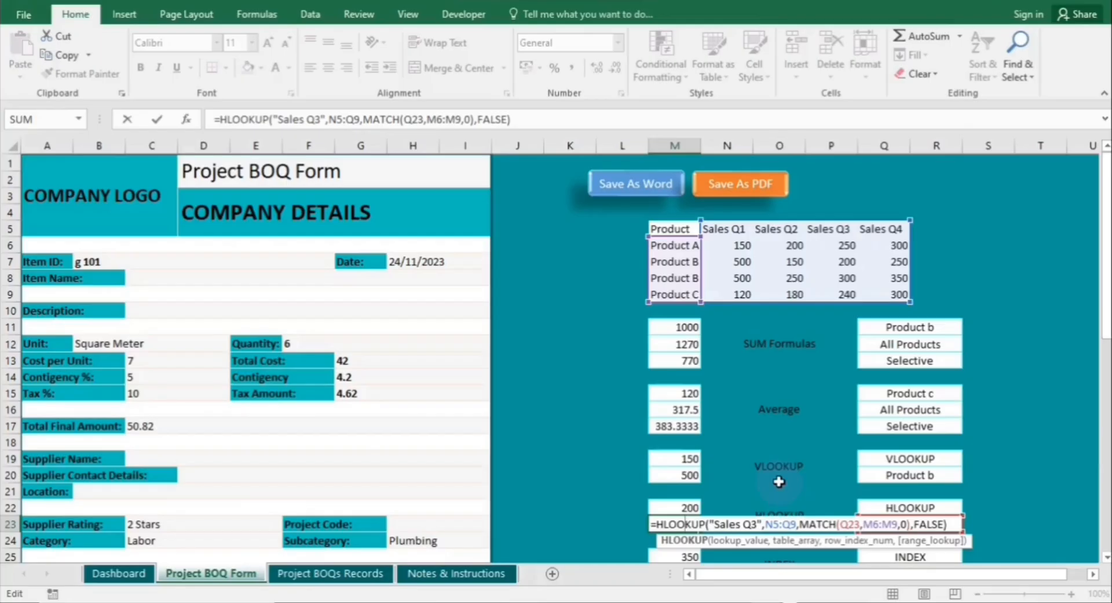
{"action": "key", "text": "Return"}
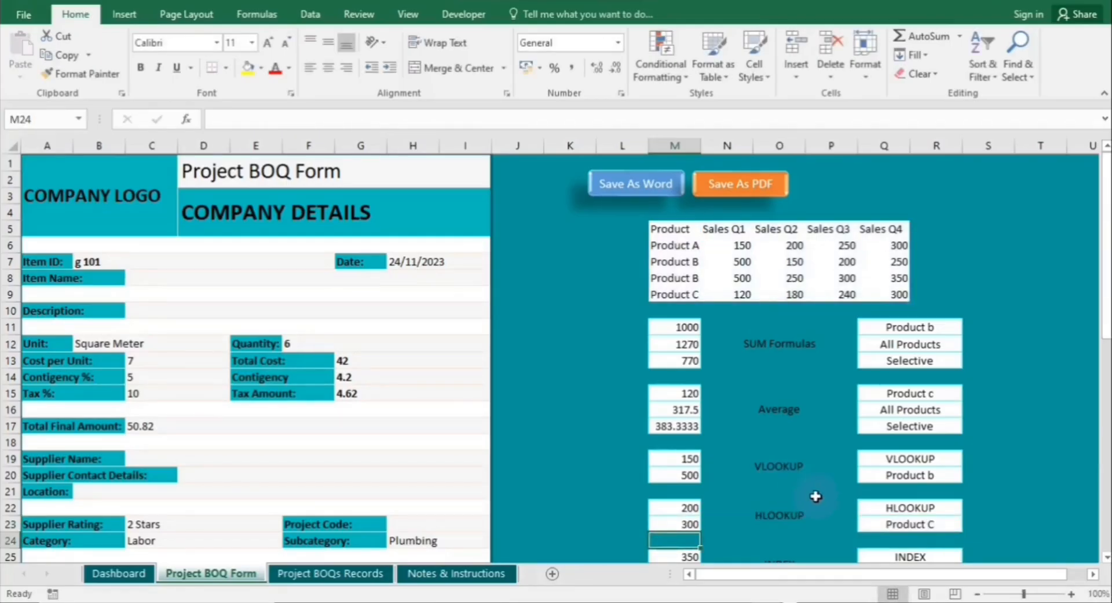
Step: Change the lookup product in Q23 for the HLOOKUP formula to Product b
{"action": "left_click", "coordinate": [929, 522]}
{"action": "double_click", "coordinate": [937, 523]}
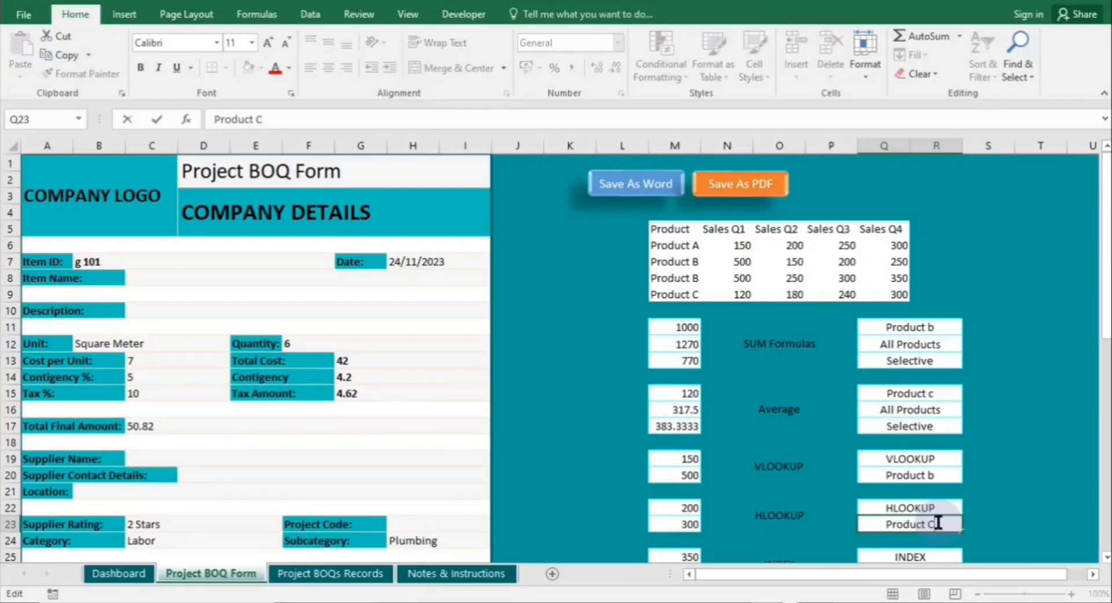
{"action": "key", "text": "BackSpace"}
{"action": "type", "text": "b"}
{"action": "left_click", "coordinate": [1025, 506]}
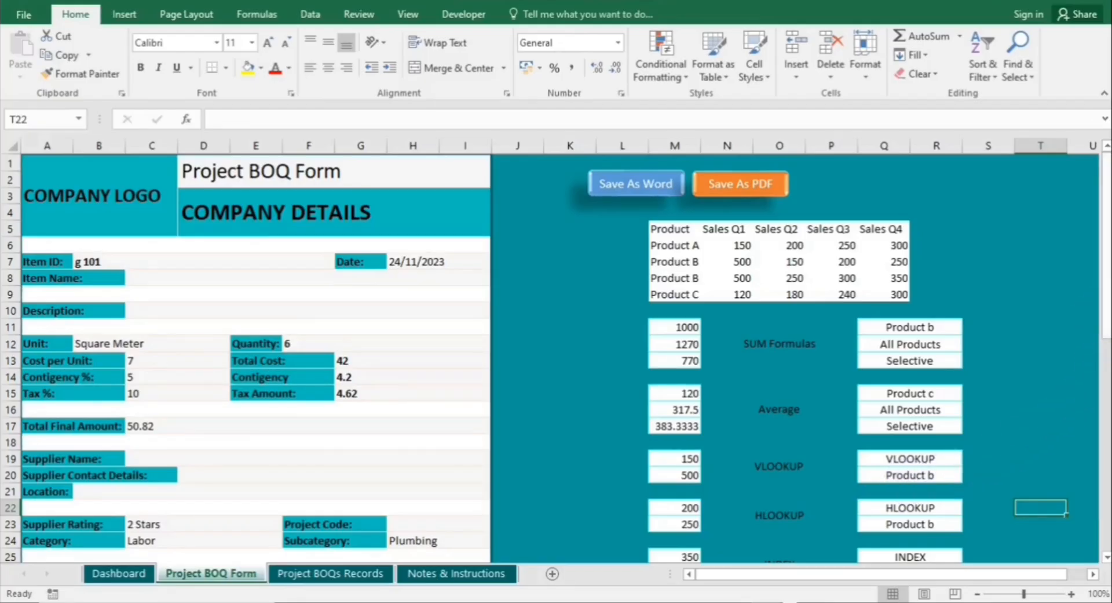
Step: Examine the INDEX formula in M25 and the sales table range it references
{"action": "left_click_drag", "start_coordinate": [1109, 308], "coordinate": [1109, 380]}
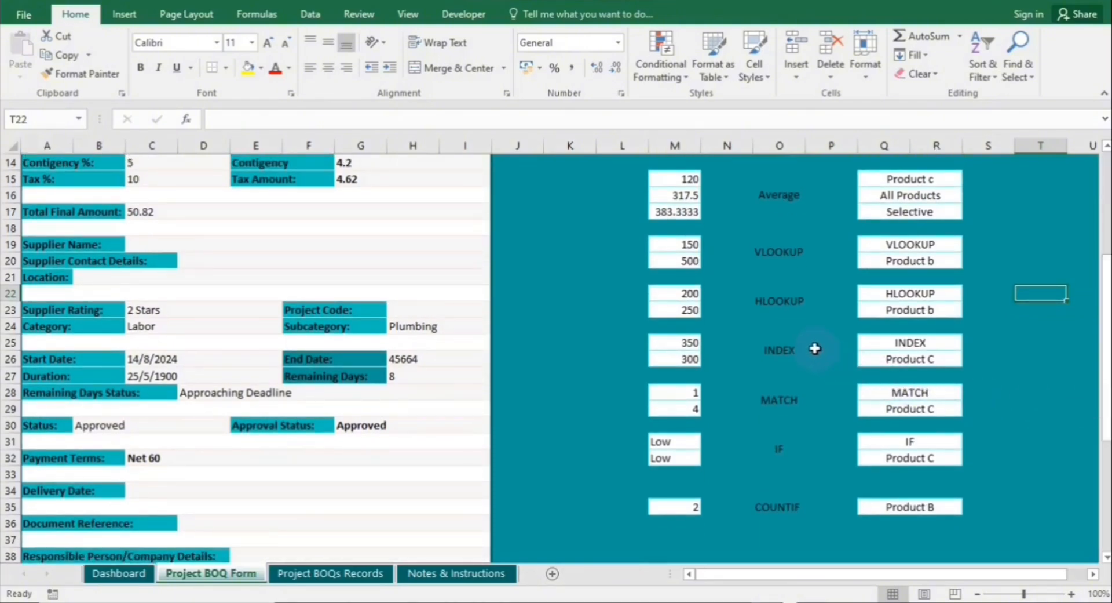
{"action": "left_click", "coordinate": [794, 349]}
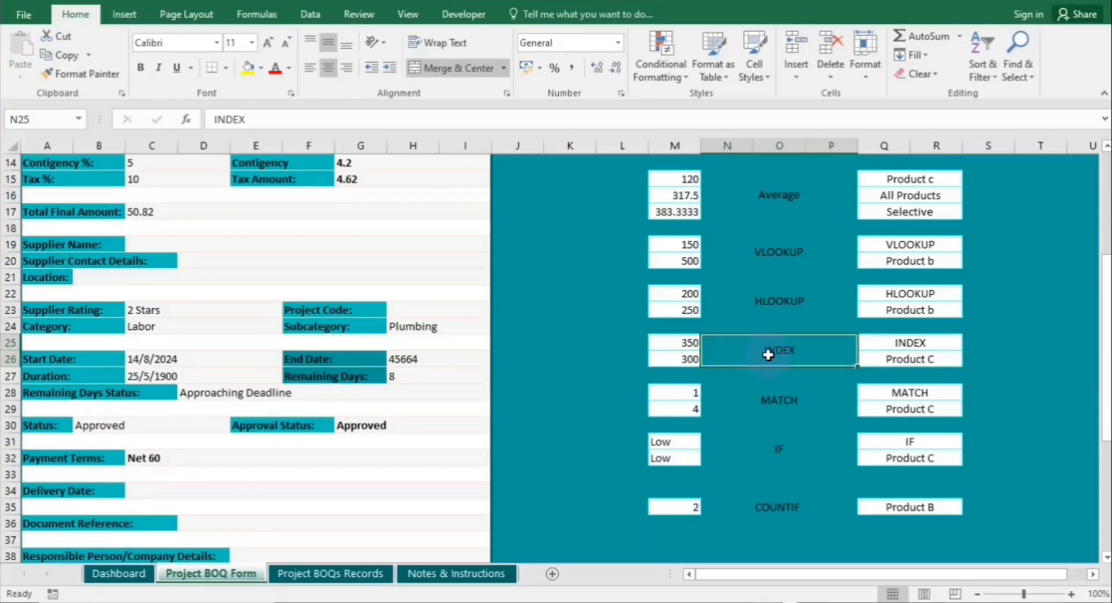
{"action": "left_click", "coordinate": [684, 344]}
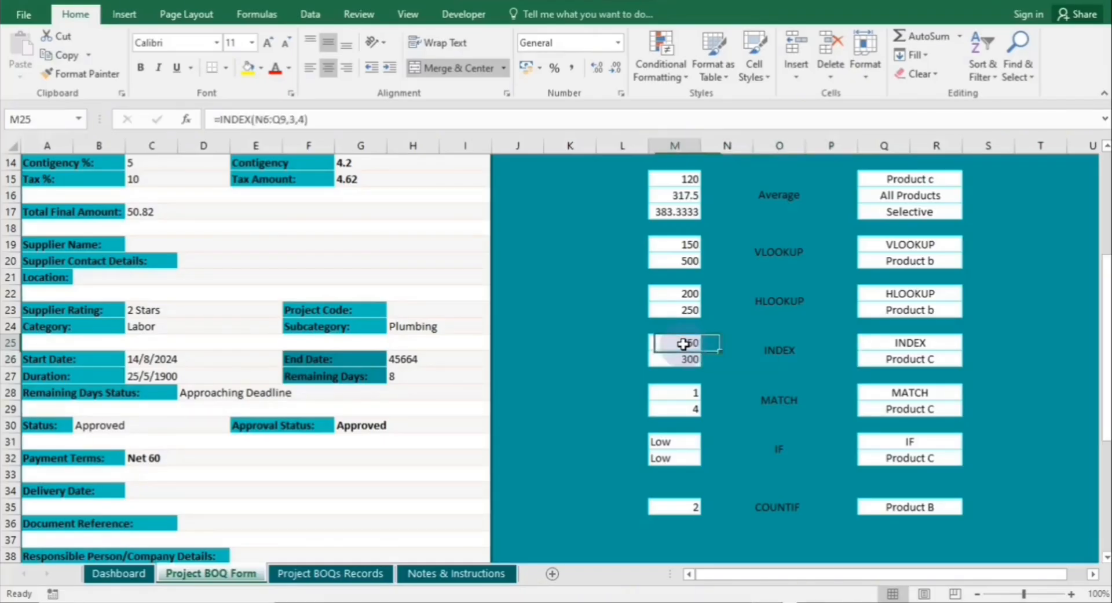
{"action": "double_click", "coordinate": [683, 343]}
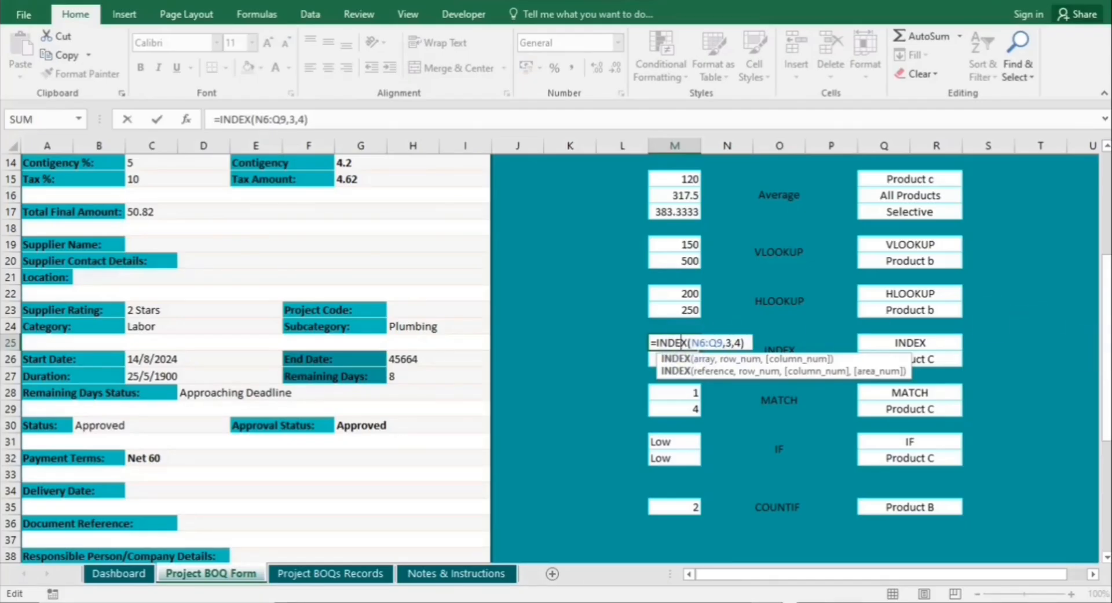
{"action": "left_click_drag", "start_coordinate": [1107, 388], "coordinate": [1108, 307]}
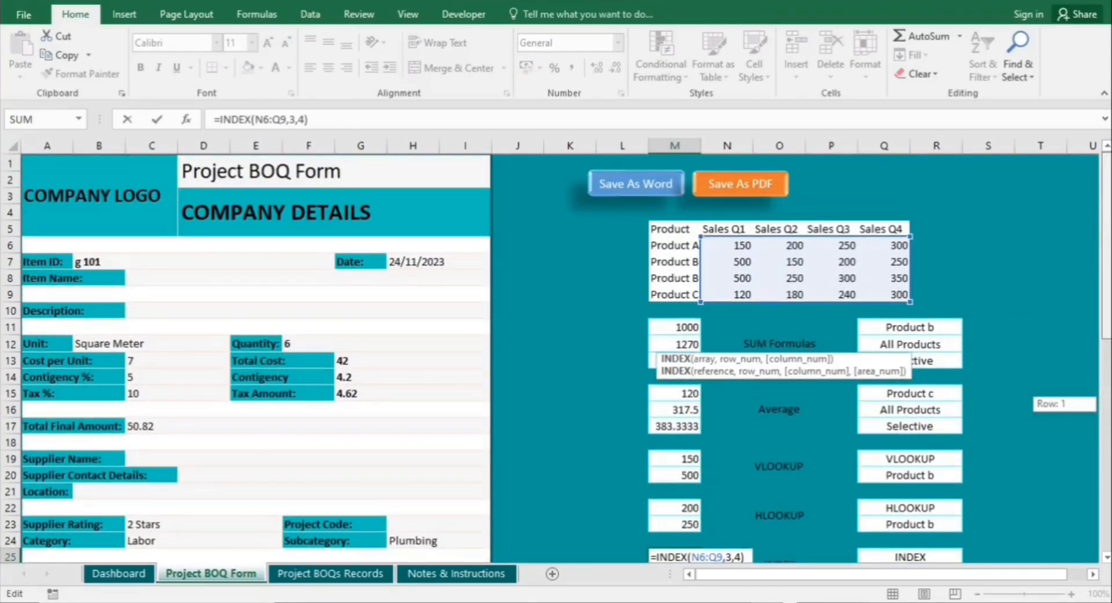
{"action": "mouse_move", "coordinate": [1108, 400]}
{"action": "left_mouse_down"}
{"action": "mouse_move", "coordinate": [1107, 409]}
{"action": "mouse_move", "coordinate": [1103, 400]}
{"action": "left_mouse_up"}
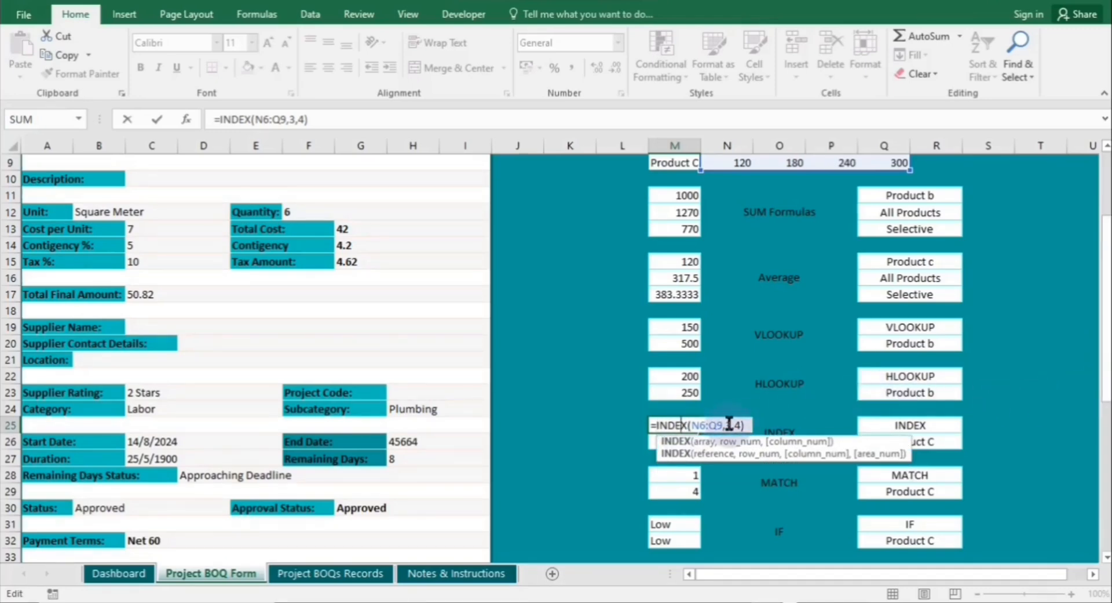
{"action": "key", "text": "Return"}
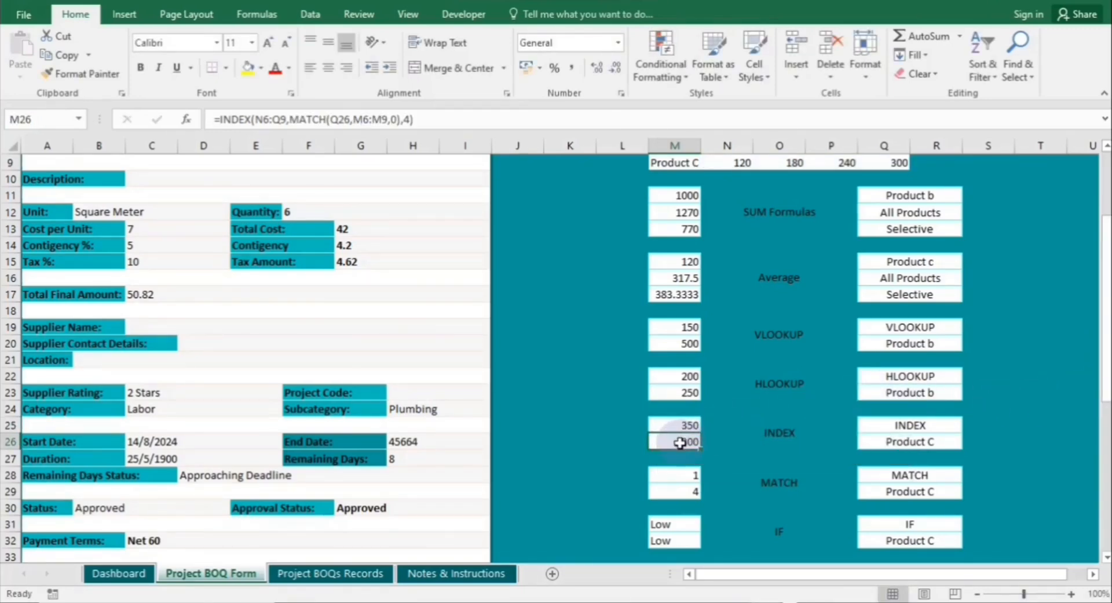
Step: Review the INDEX and MATCH formula in M26 and set its lookup product in Q26 to Product a
{"action": "double_click", "coordinate": [680, 442]}
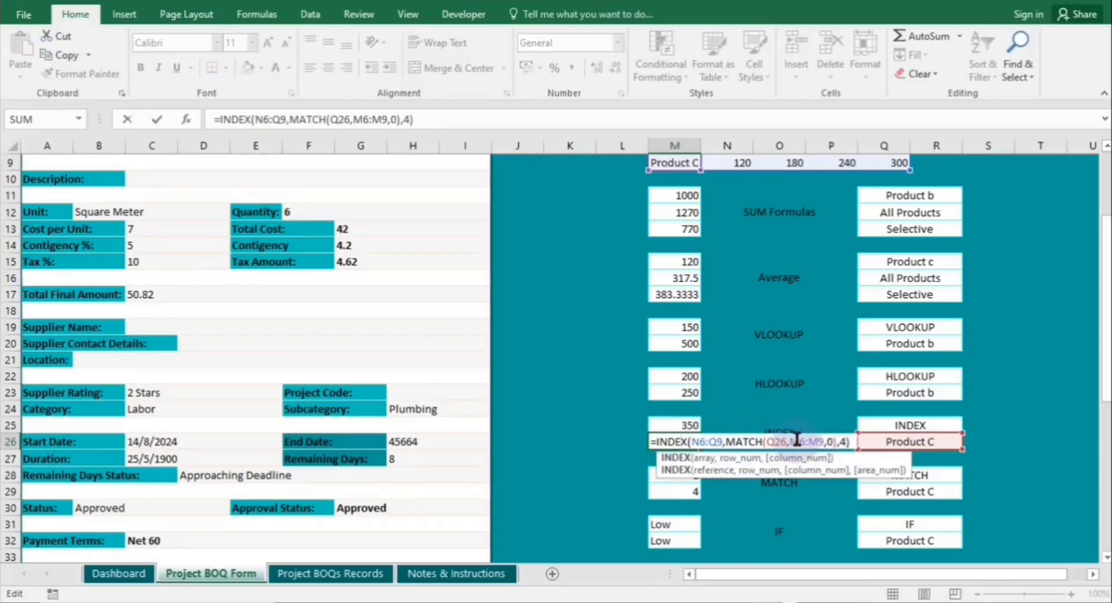
{"action": "key", "text": "Return"}
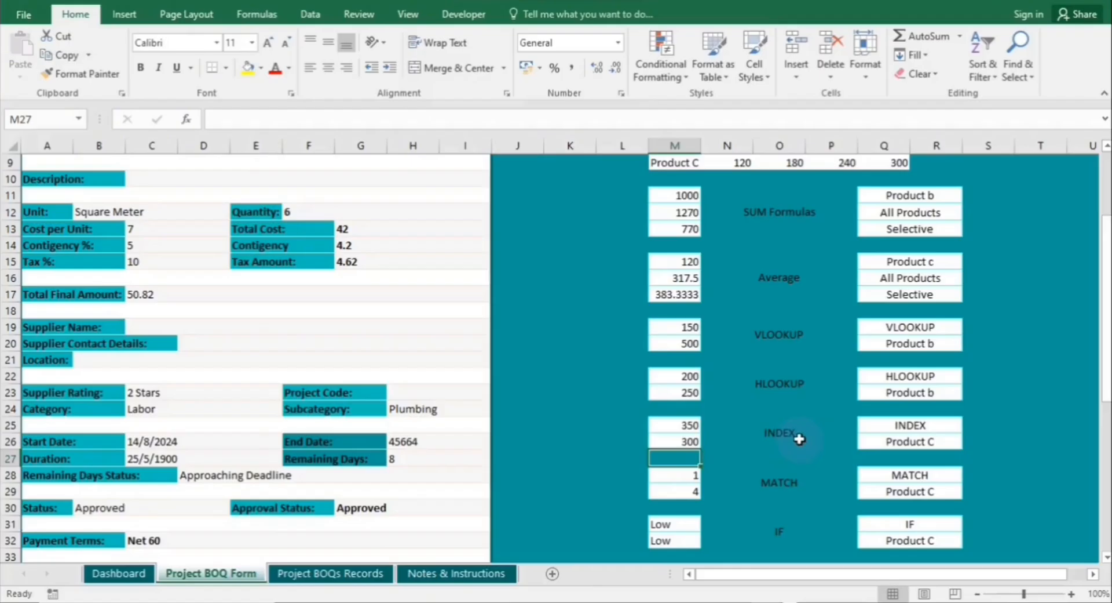
{"action": "double_click", "coordinate": [935, 441]}
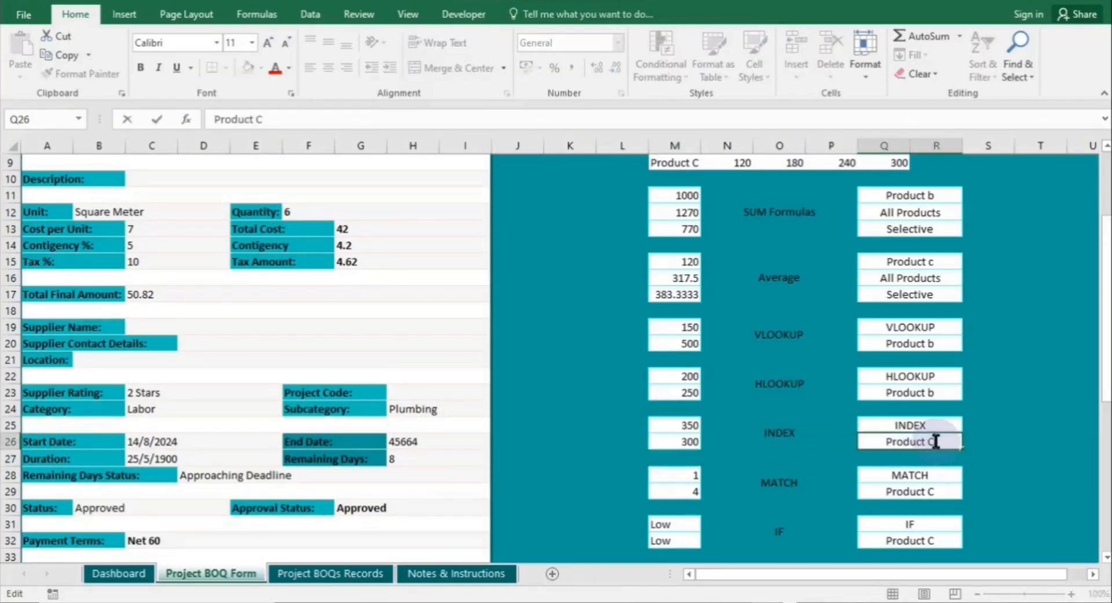
{"action": "key", "text": "BackSpace"}
{"action": "type", "text": "a"}
{"action": "left_click", "coordinate": [994, 439]}
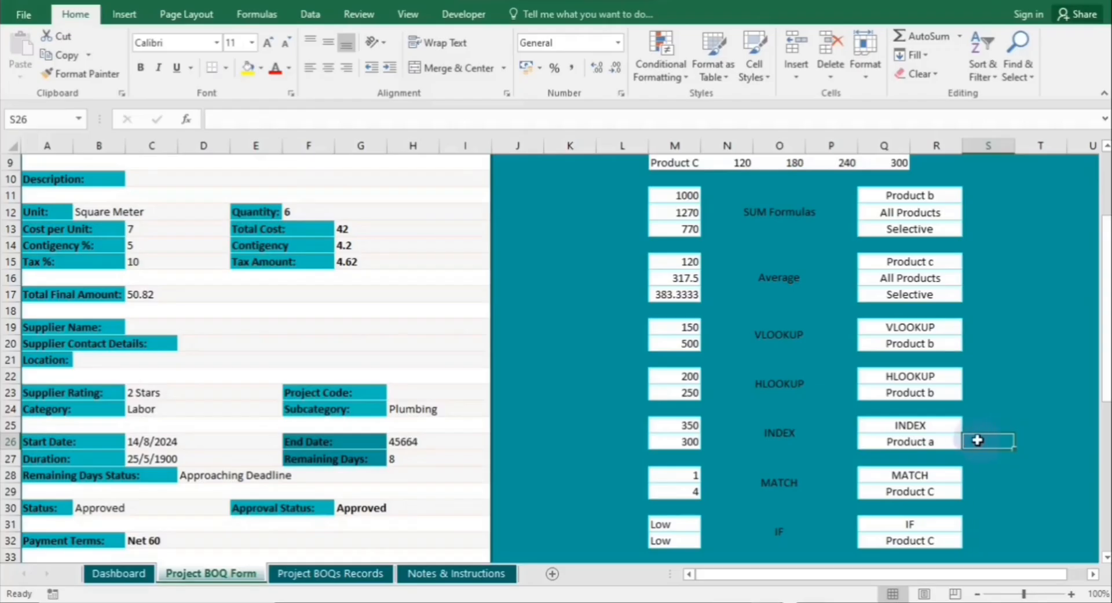
Step: Set the lookup product in Q26 to Product b and check the INDEX formula cell M26
{"action": "left_click", "coordinate": [945, 439]}
{"action": "double_click", "coordinate": [948, 440]}
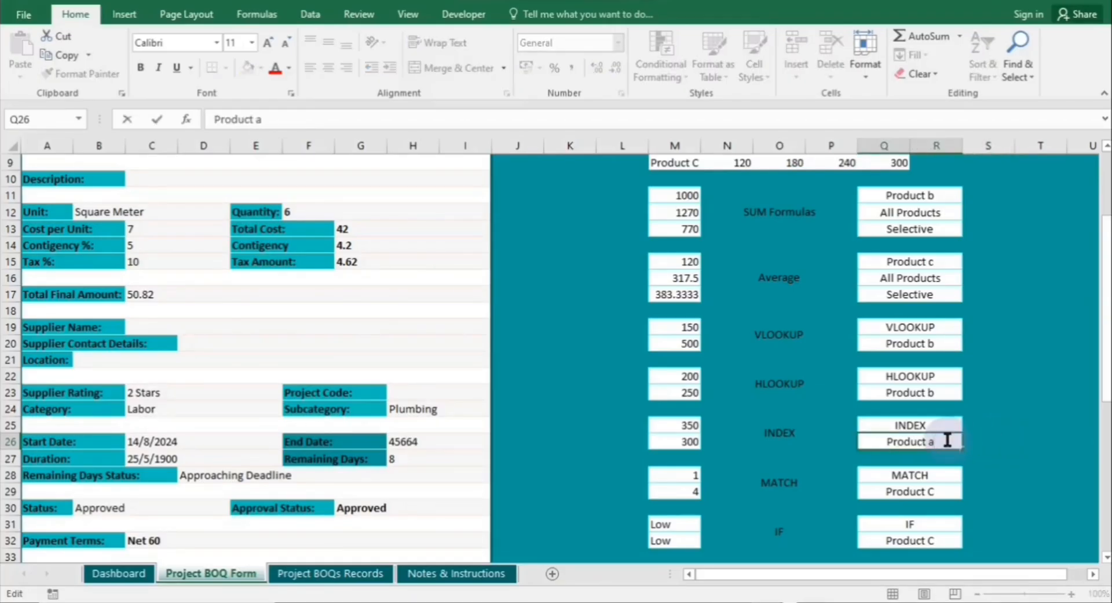
{"action": "key", "text": "BackSpace"}
{"action": "type", "text": "b"}
{"action": "left_click", "coordinate": [997, 449]}
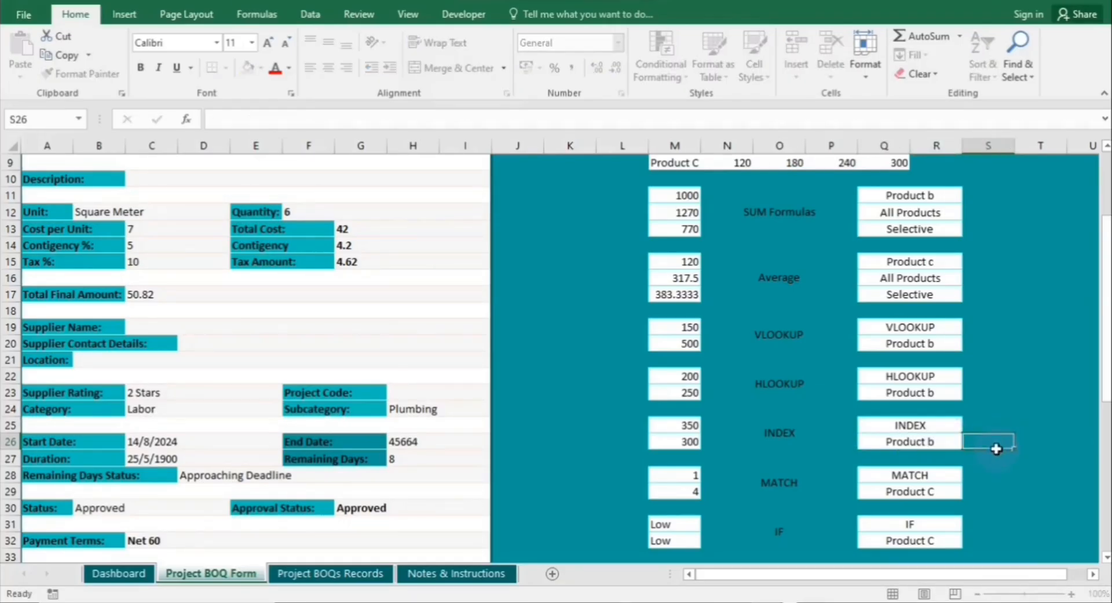
{"action": "left_click", "coordinate": [676, 442]}
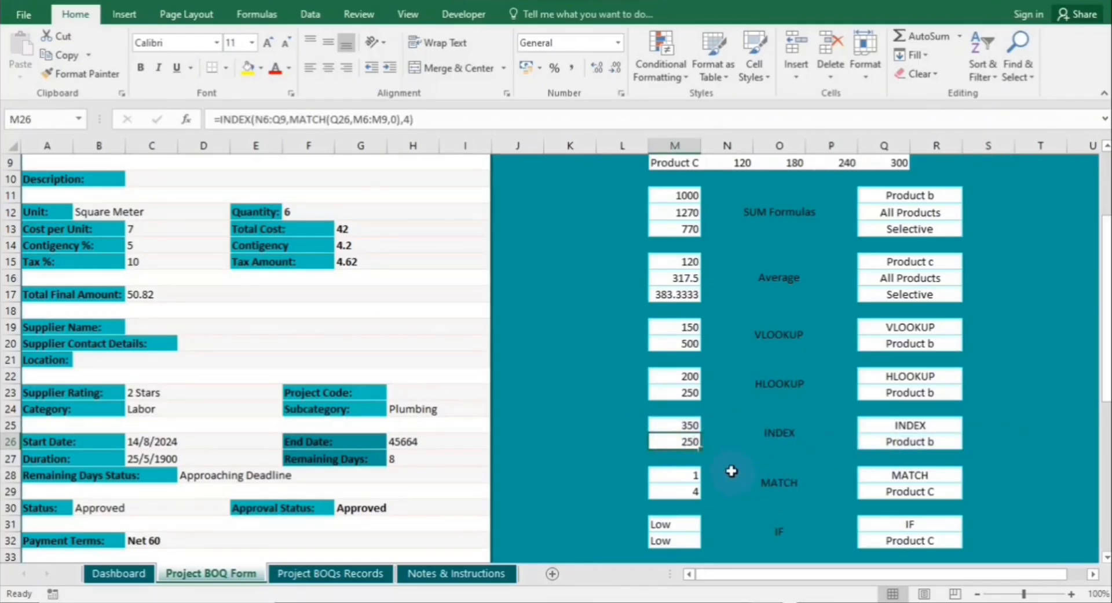
Step: Examine the MATCH formula in M28 and the product column range M6:M9 it searches
{"action": "left_click", "coordinate": [739, 462]}
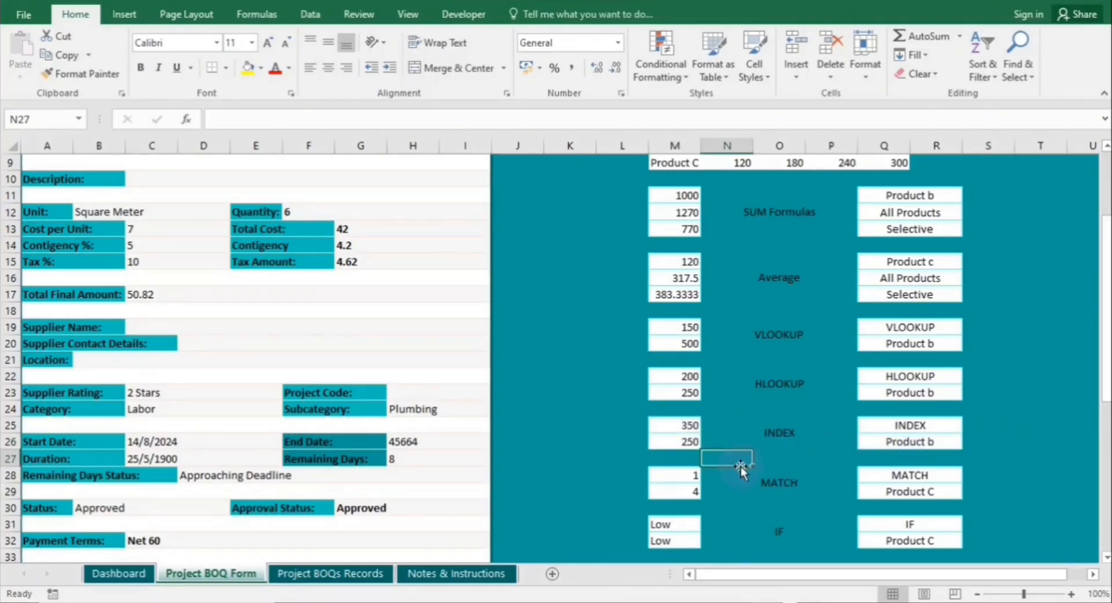
{"action": "left_click", "coordinate": [777, 483]}
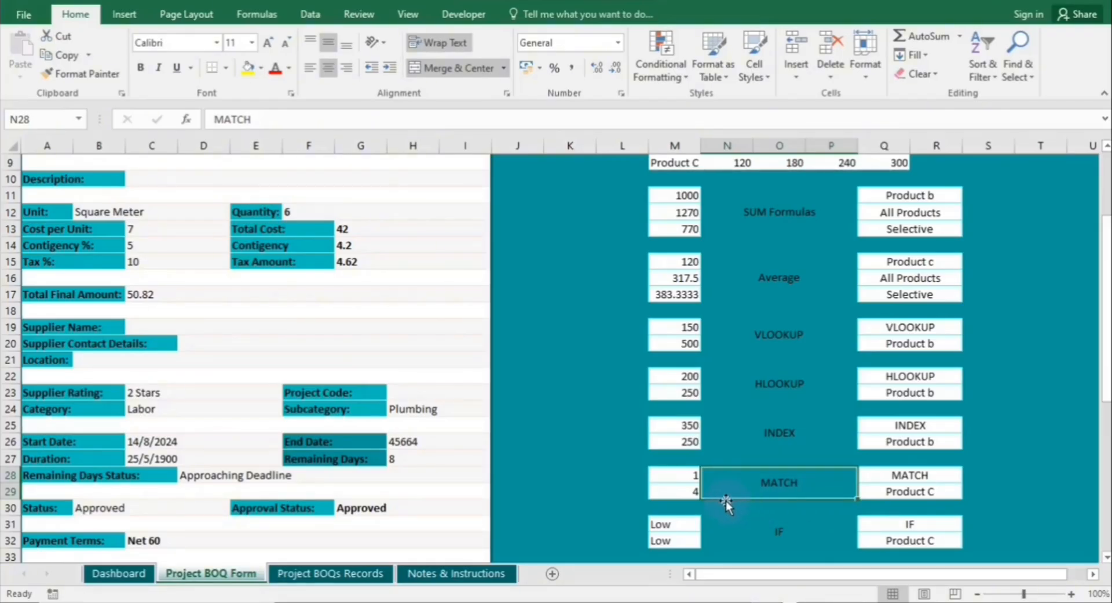
{"action": "double_click", "coordinate": [670, 477]}
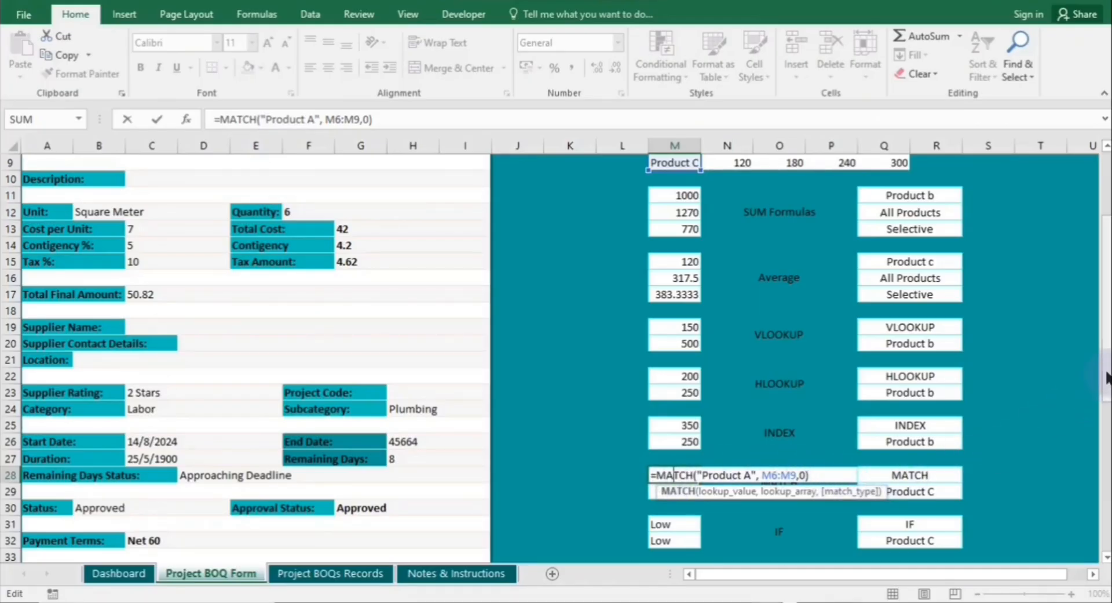
{"action": "left_click_drag", "start_coordinate": [1104, 377], "coordinate": [1105, 368]}
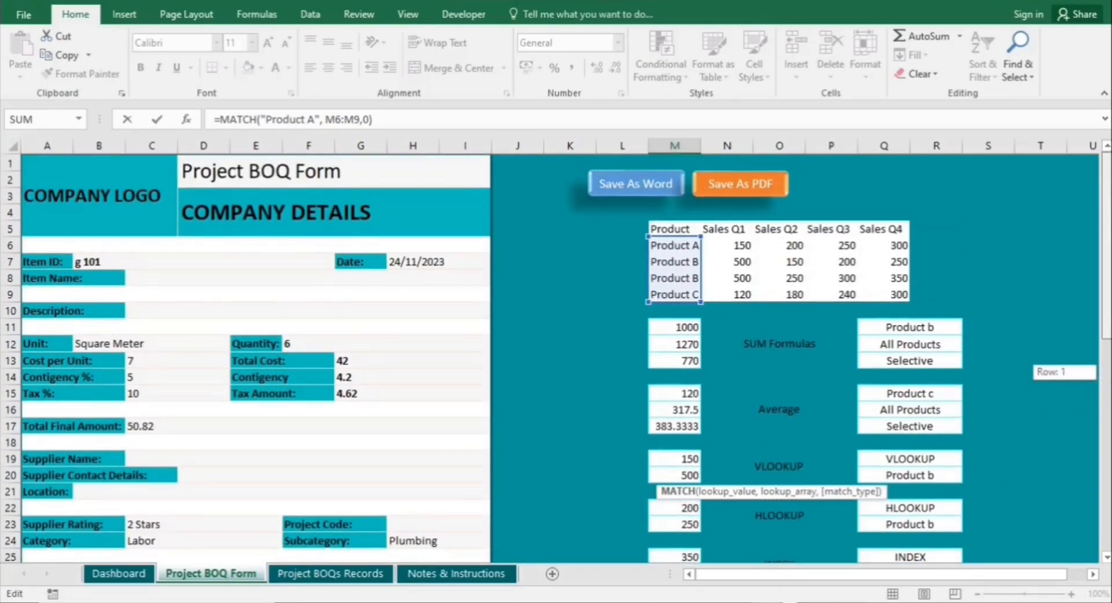
{"action": "left_click_drag", "start_coordinate": [1106, 314], "coordinate": [1107, 399]}
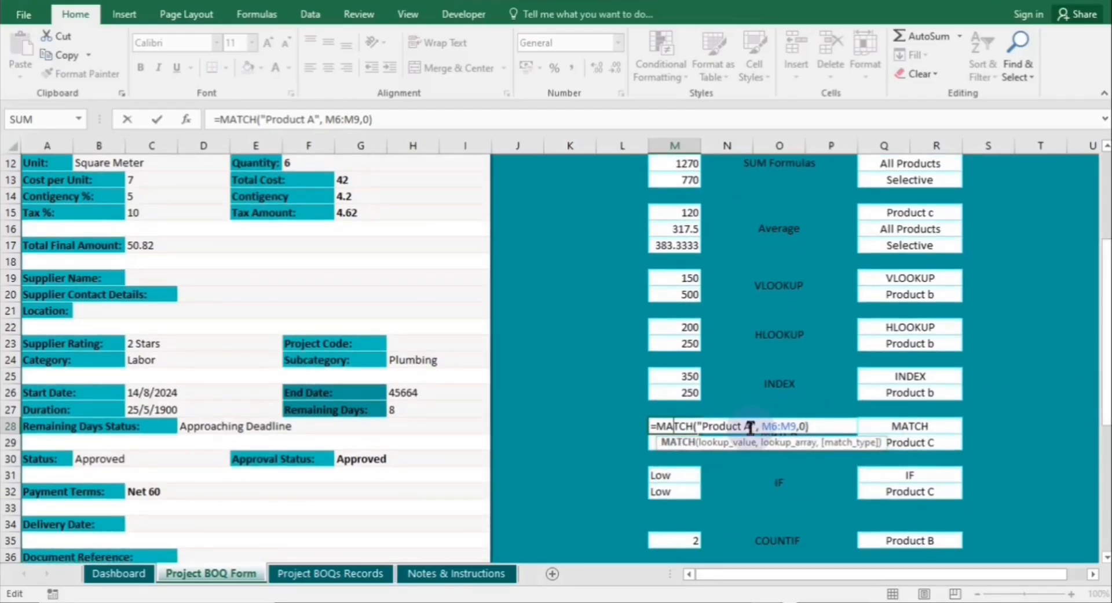
Step: Change the lookup value in the M28 MATCH formula to "Product b" and compare the result with the sales table
{"action": "left_click", "coordinate": [745, 427]}
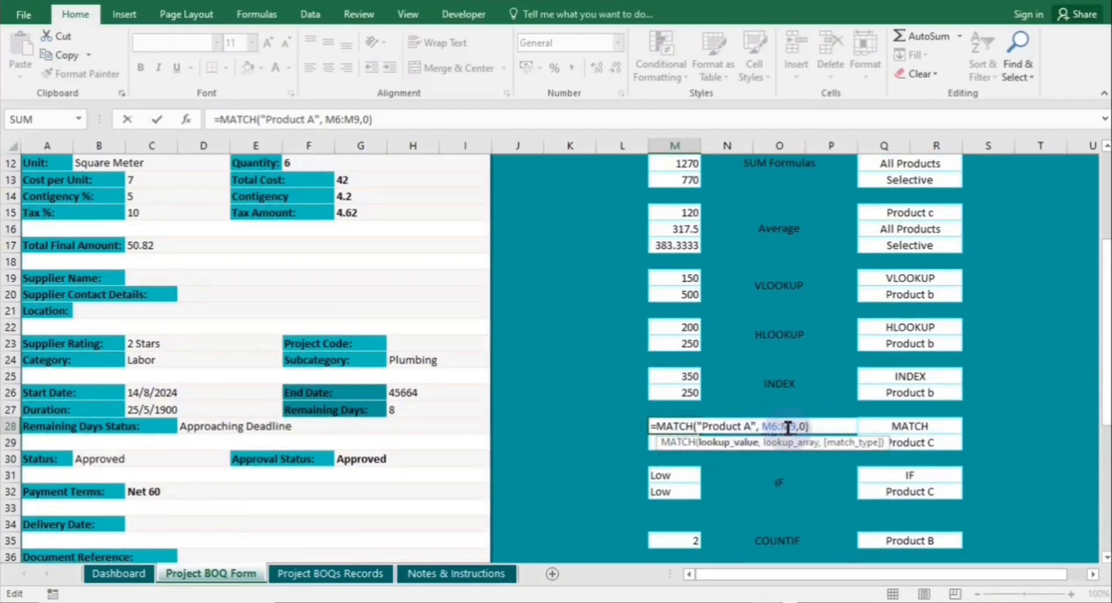
{"action": "key", "text": "BackSpace"}
{"action": "type", "text": "b"}
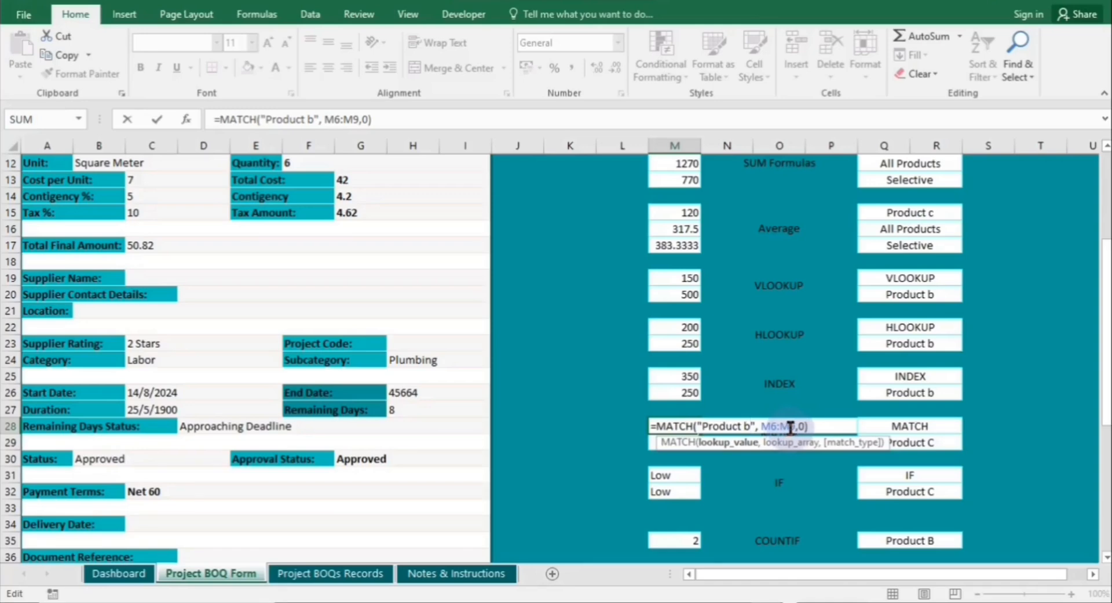
{"action": "key", "text": "Return"}
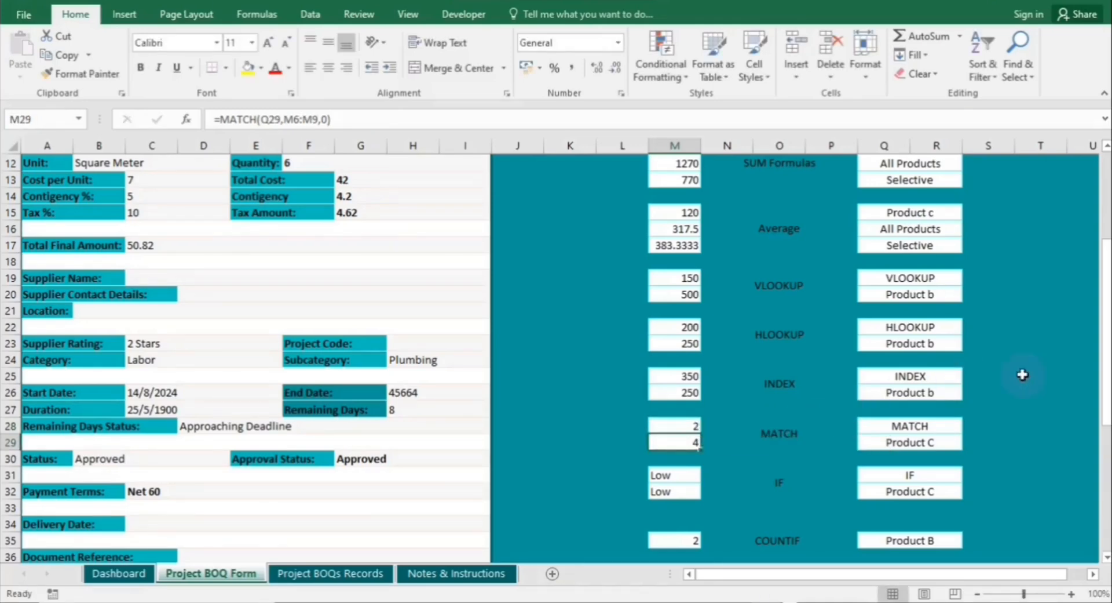
{"action": "left_click_drag", "start_coordinate": [1107, 422], "coordinate": [1106, 413]}
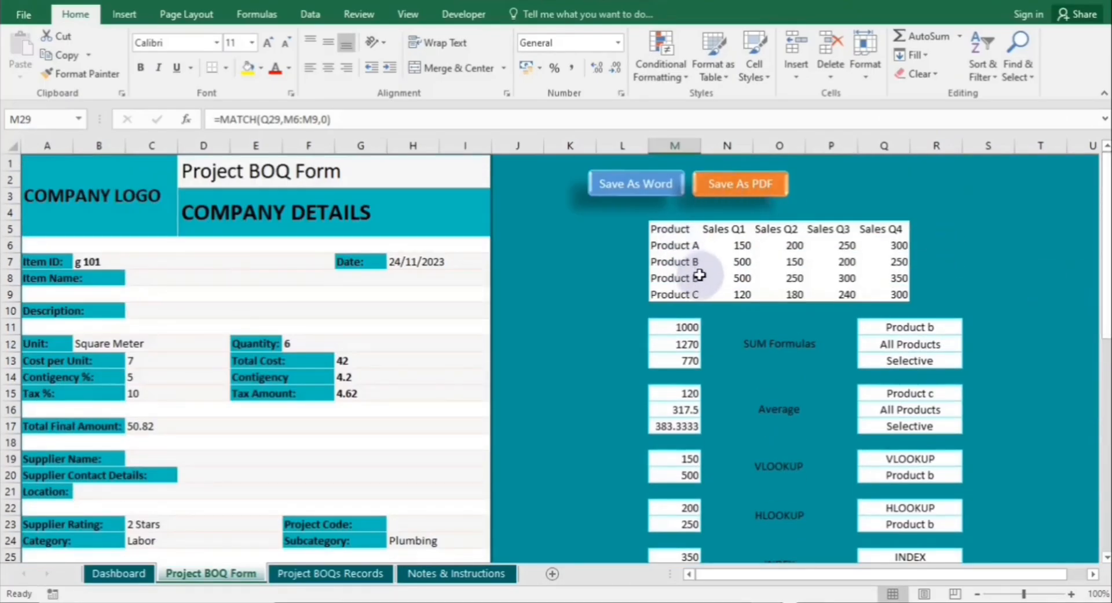
{"action": "left_click_drag", "start_coordinate": [1105, 310], "coordinate": [1106, 428]}
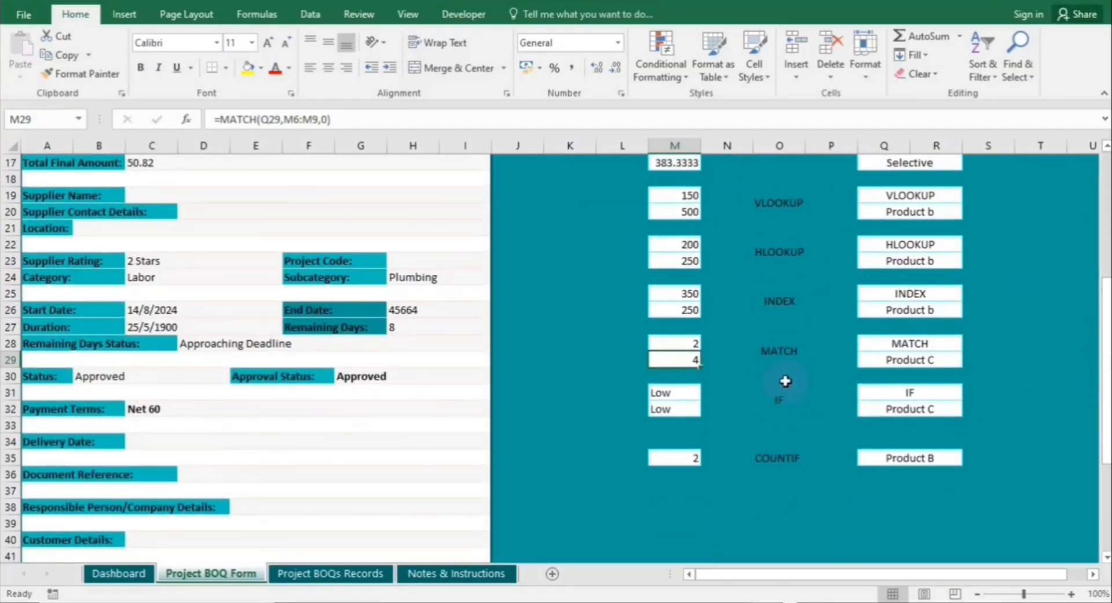
Step: Review the MATCH formula in M29 and set its lookup product in Q29 to Product b
{"action": "double_click", "coordinate": [697, 359]}
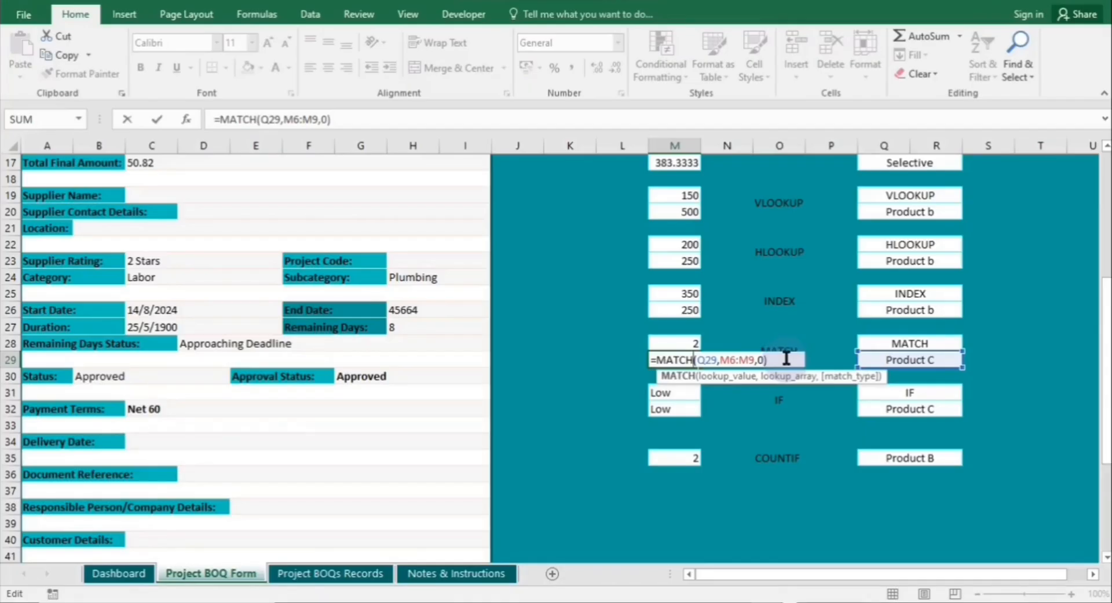
{"action": "key", "text": "Return"}
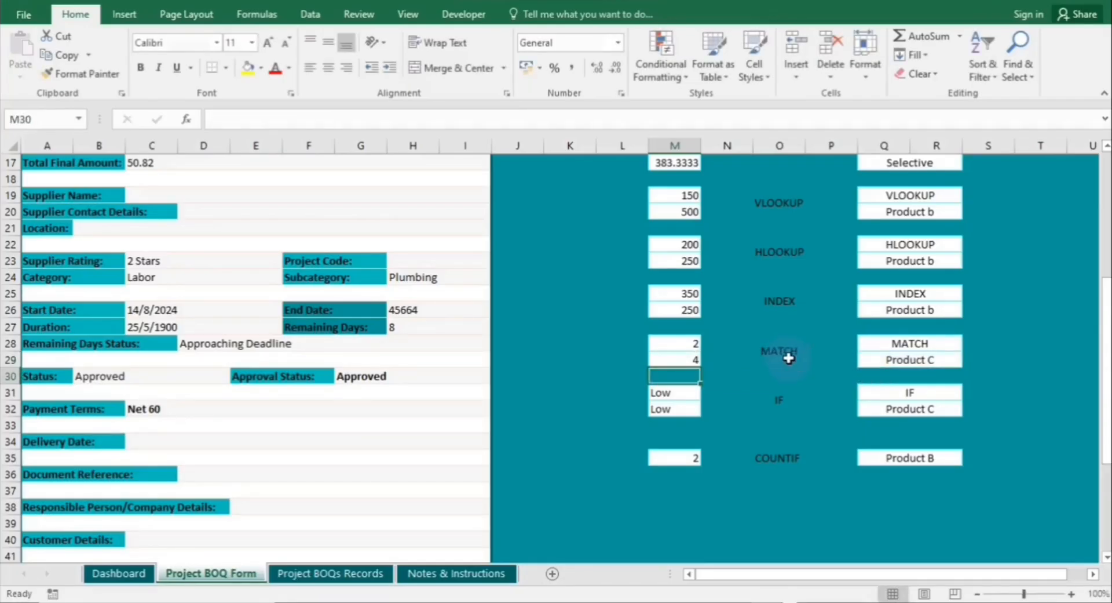
{"action": "double_click", "coordinate": [943, 359]}
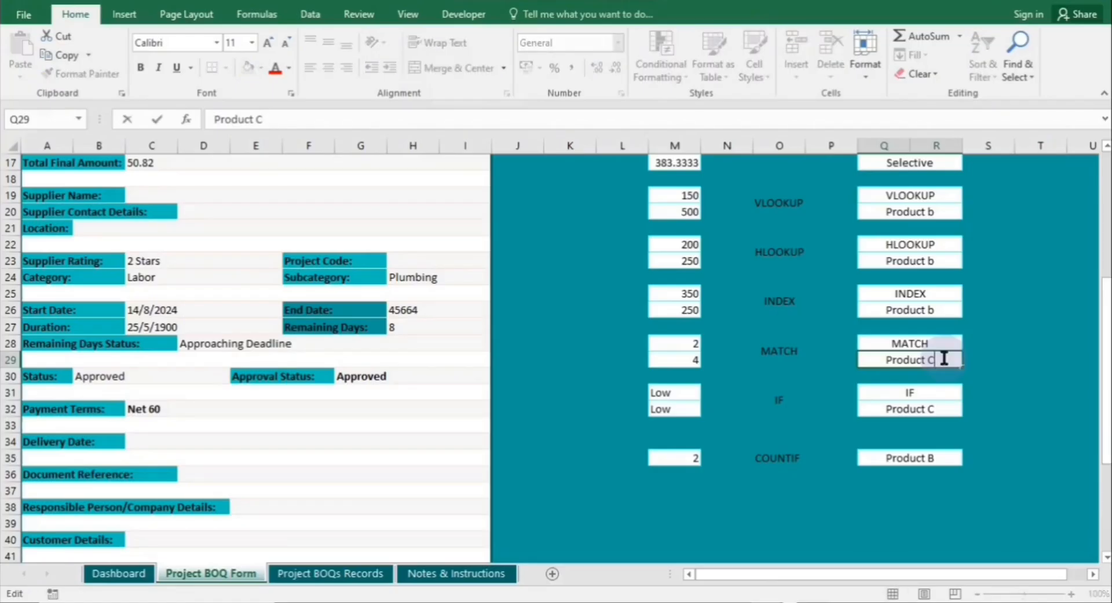
{"action": "key", "text": "BackSpace"}
{"action": "type", "text": "b"}
{"action": "left_click", "coordinate": [986, 383]}
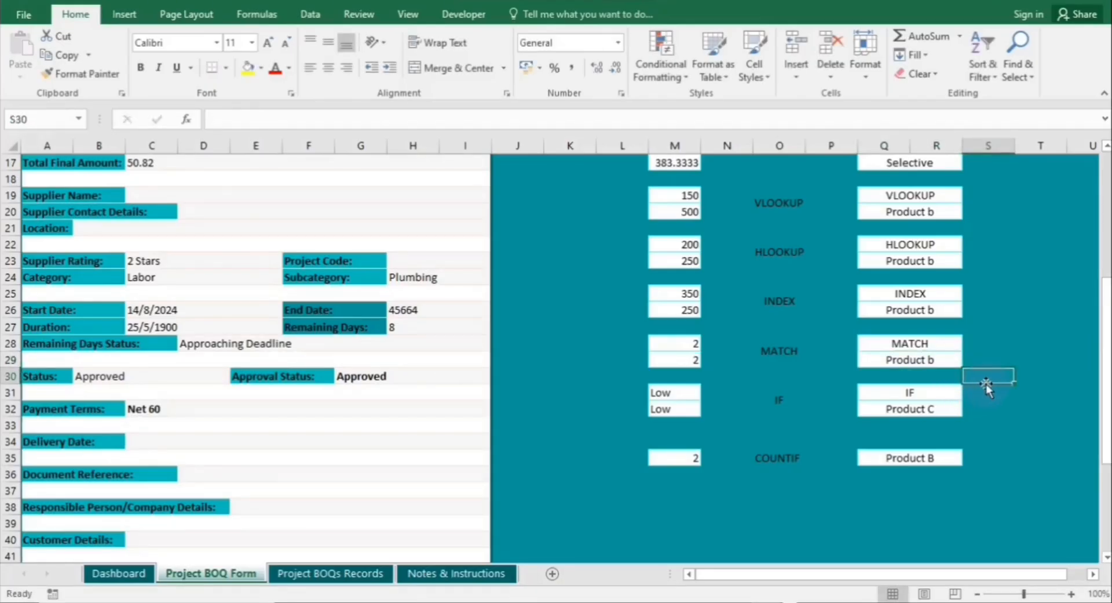
Step: Change the condition of the IF formula in M31 to M6>150 and review the IF formula with VLOOKUP in M32
{"action": "left_click", "coordinate": [775, 404]}
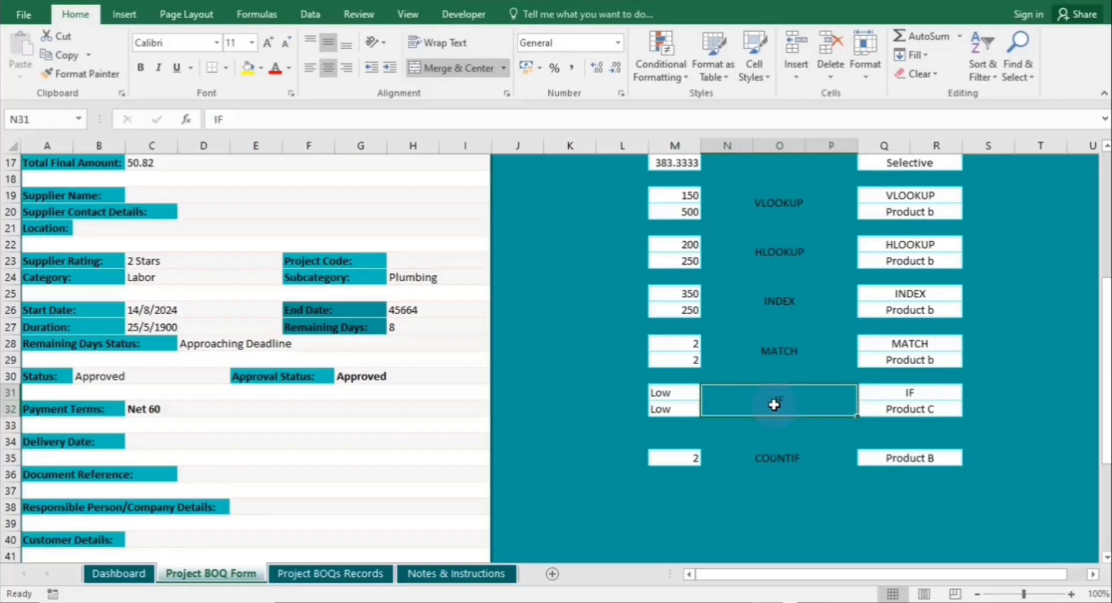
{"action": "left_click", "coordinate": [687, 393]}
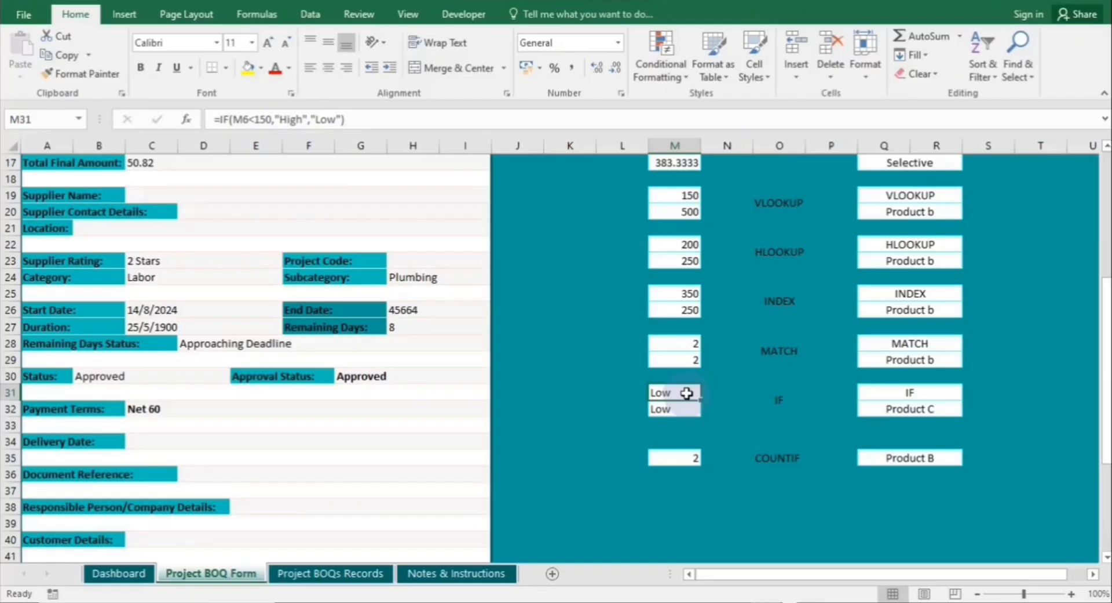
{"action": "left_click", "coordinate": [661, 389]}
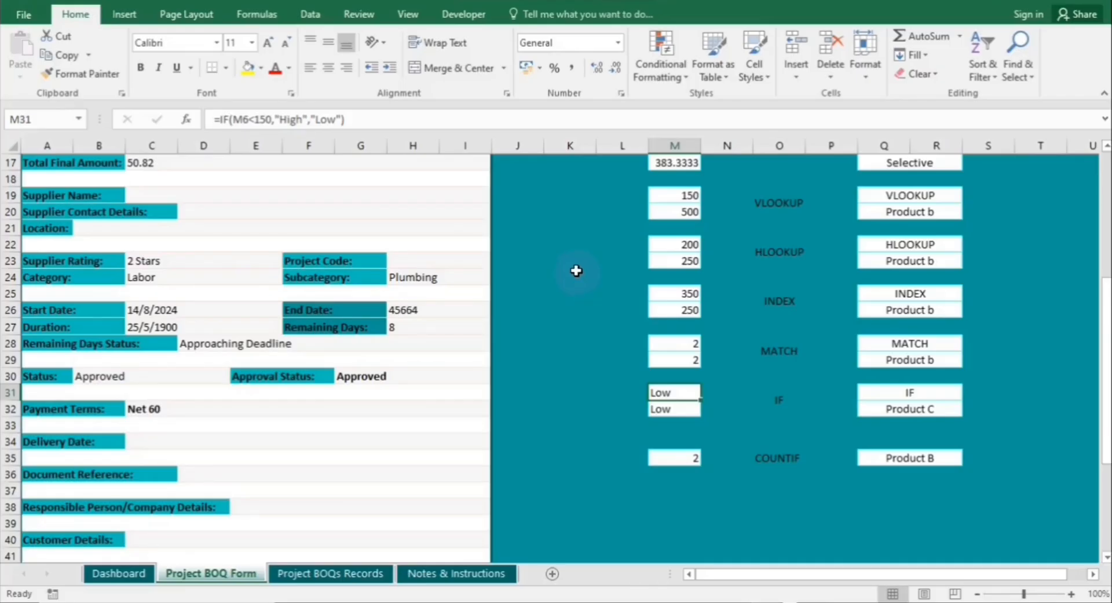
{"action": "left_click", "coordinate": [256, 120]}
{"action": "key", "text": "BackSpace"}
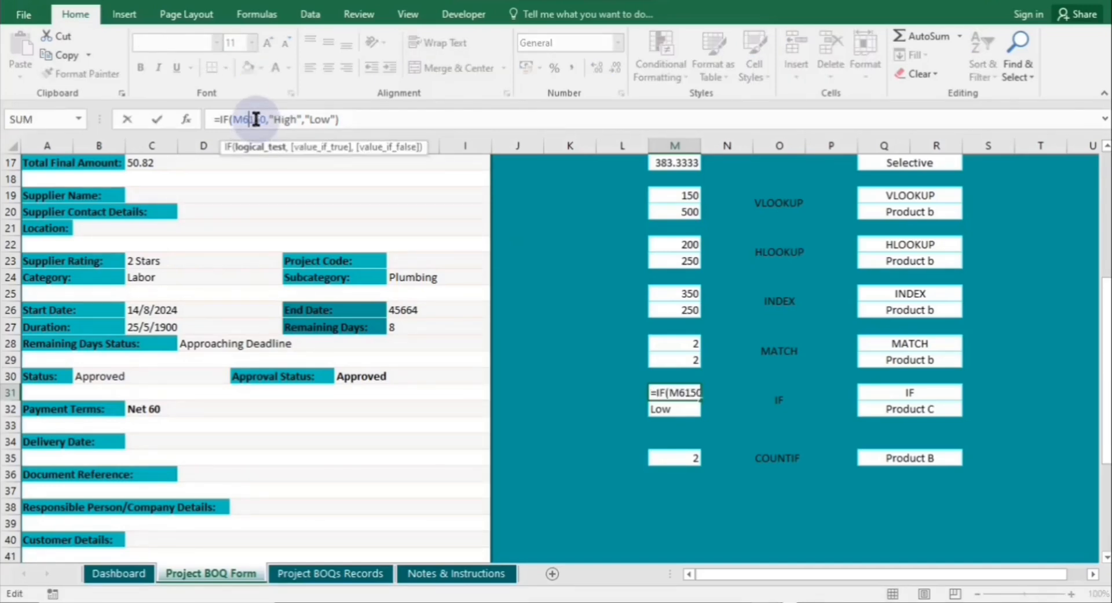
{"action": "type", "text": "."}
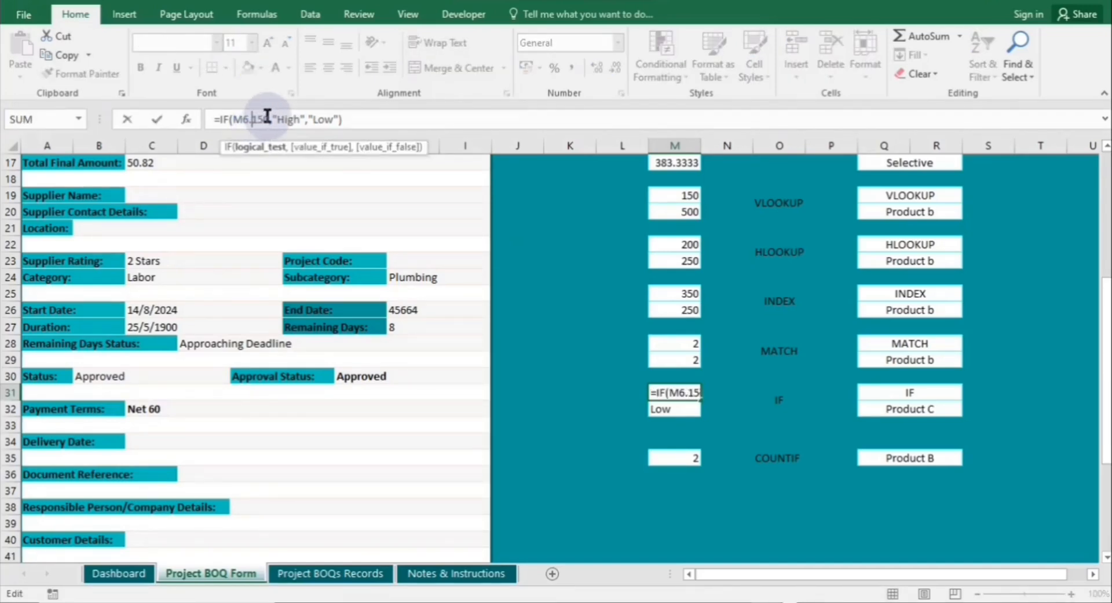
{"action": "key", "text": "BackSpace"}
{"action": "type", "text": ">"}
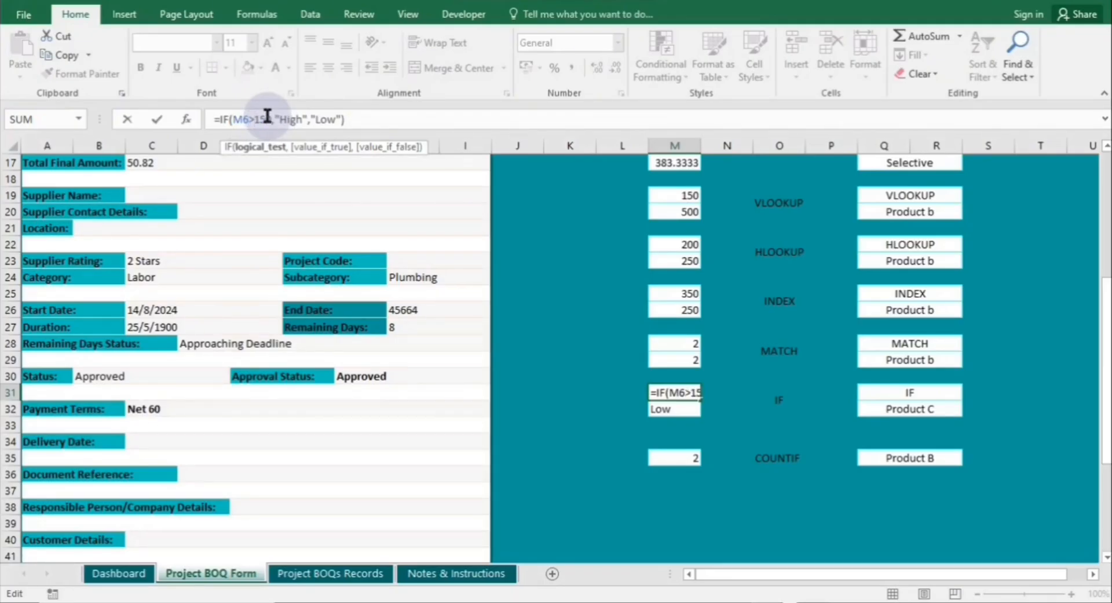
{"action": "key", "text": "Return"}
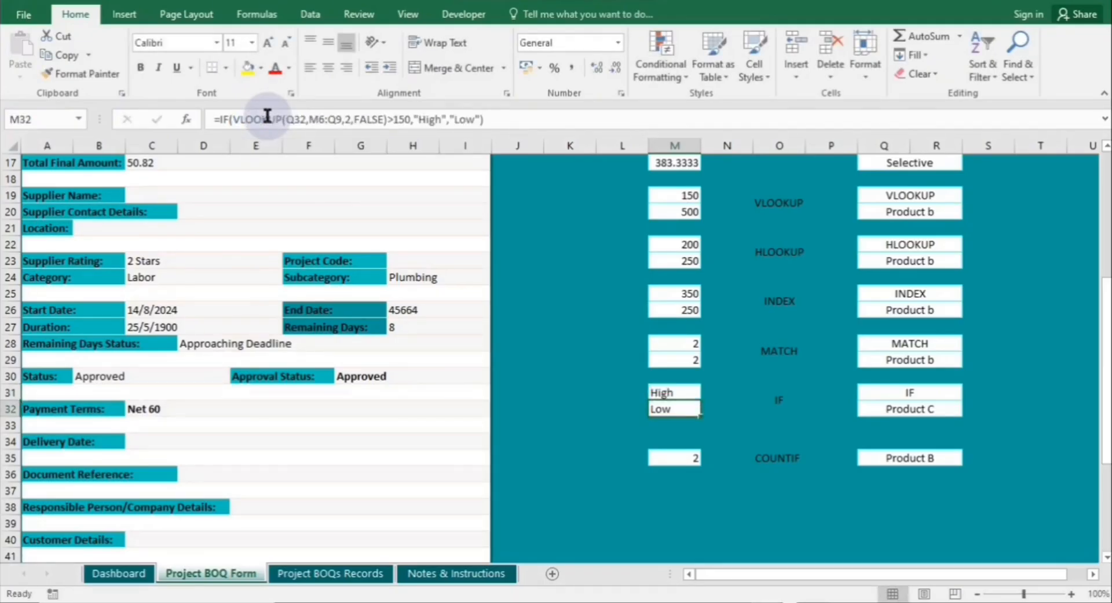
{"action": "double_click", "coordinate": [676, 410]}
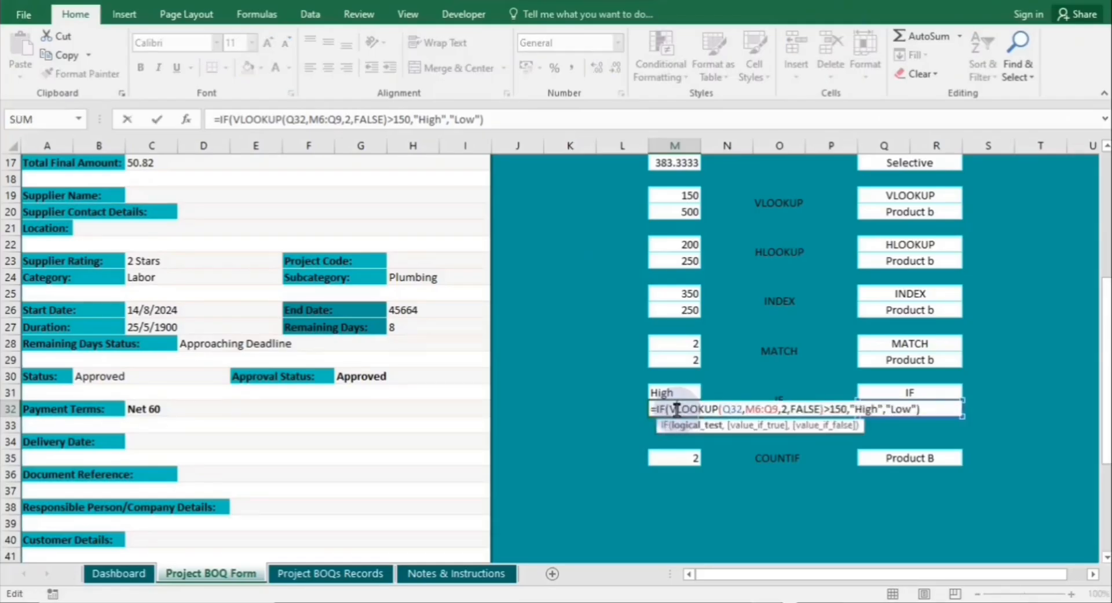
{"action": "key", "text": "Return"}
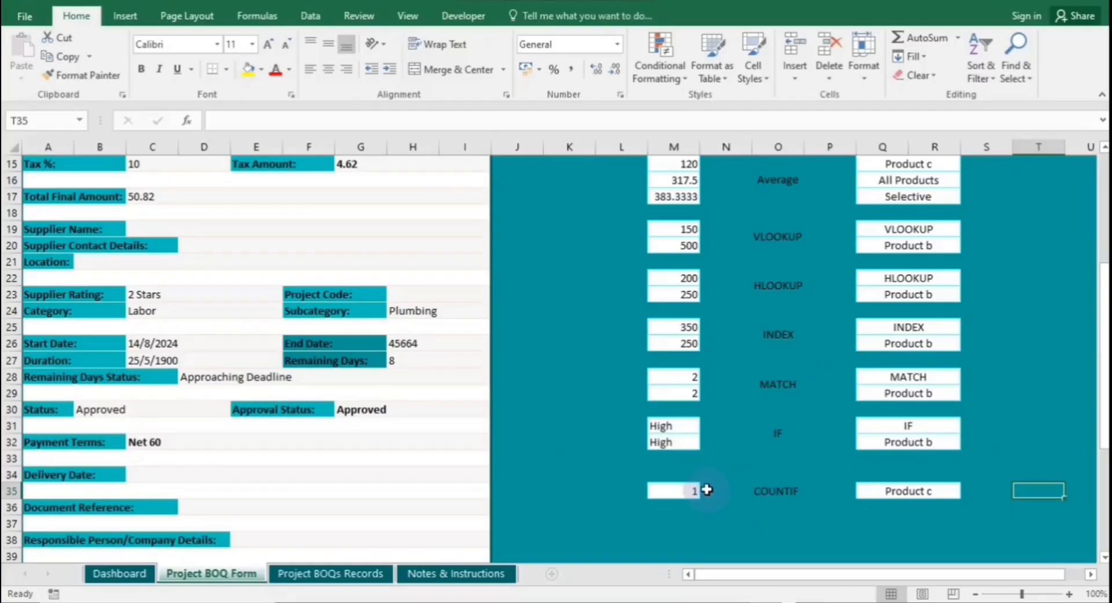
Step: Review the COUNTIF formula in M35, set its criterion in Q35 to Product b and check the count against the sales table
{"action": "left_click", "coordinate": [751, 493]}
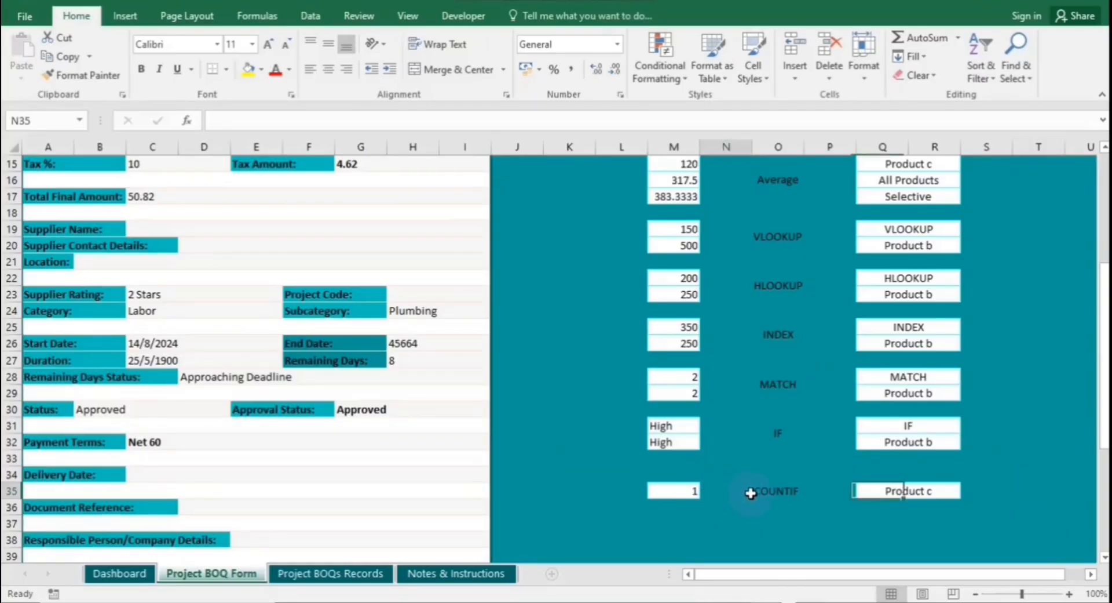
{"action": "left_click", "coordinate": [779, 494]}
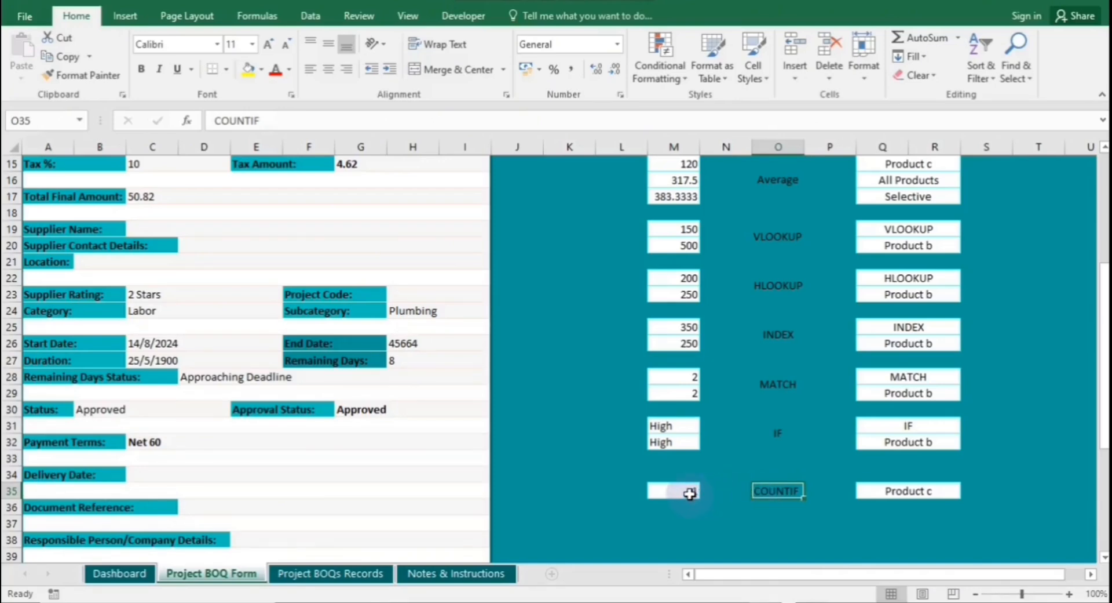
{"action": "double_click", "coordinate": [689, 493]}
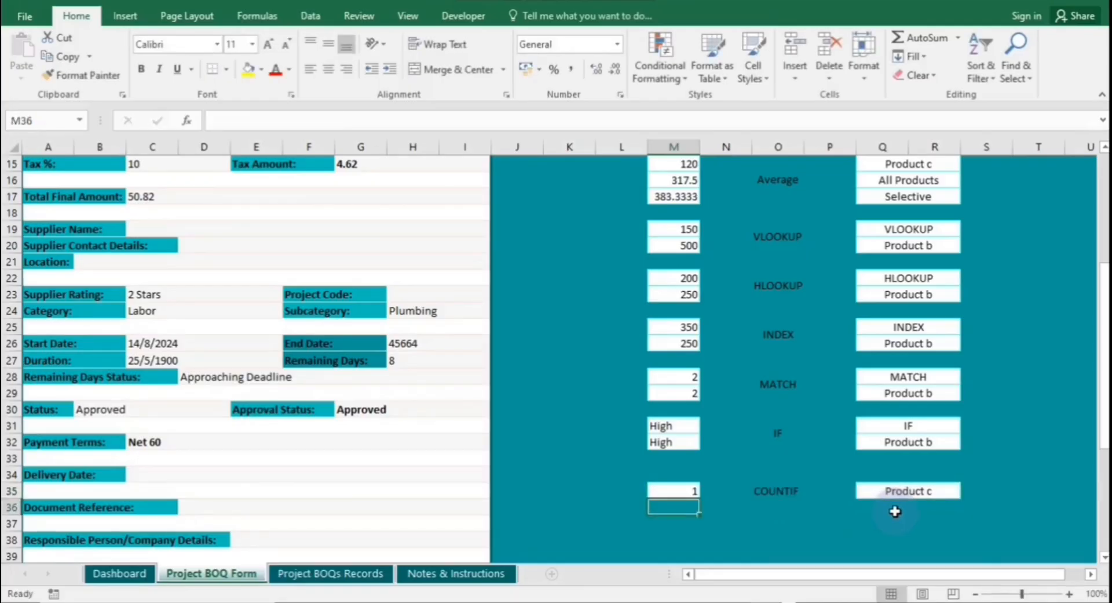
{"action": "double_click", "coordinate": [939, 491]}
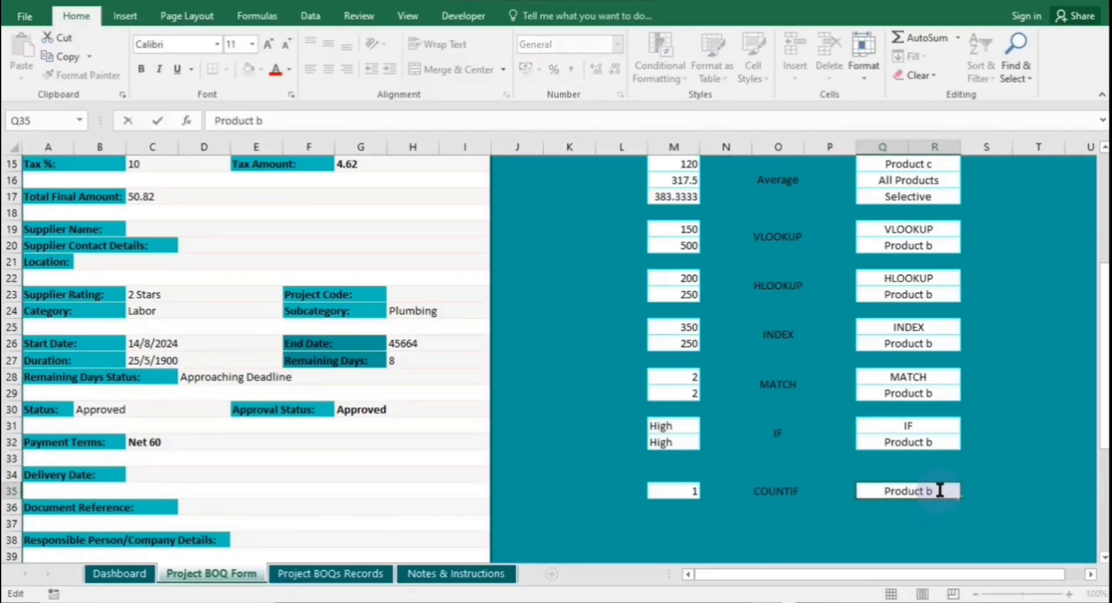
{"action": "left_click", "coordinate": [1003, 487]}
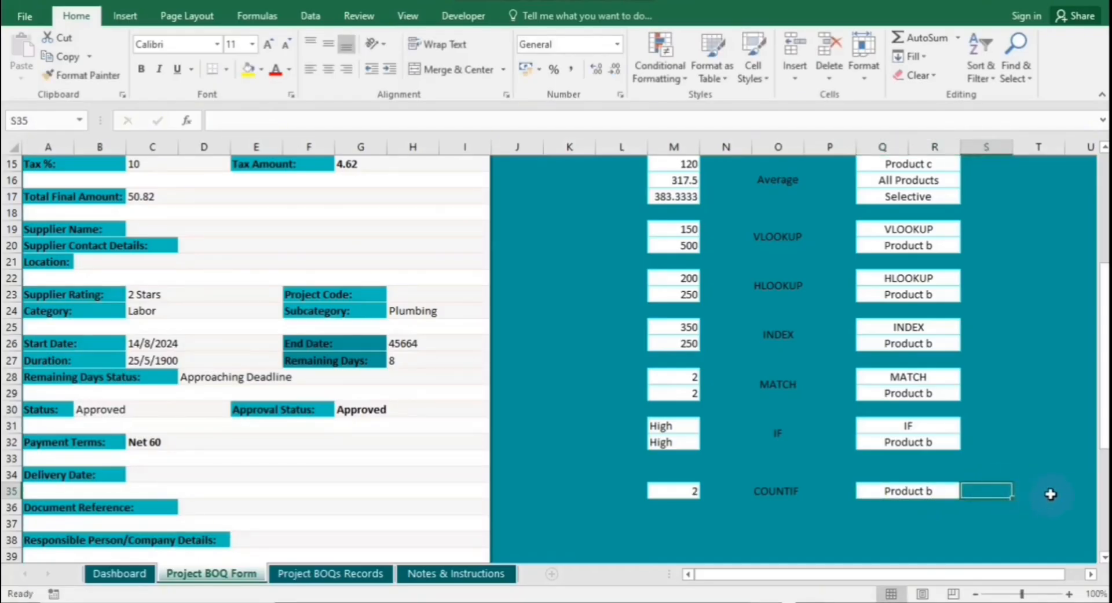
{"action": "left_click_drag", "start_coordinate": [1105, 420], "coordinate": [1104, 309]}
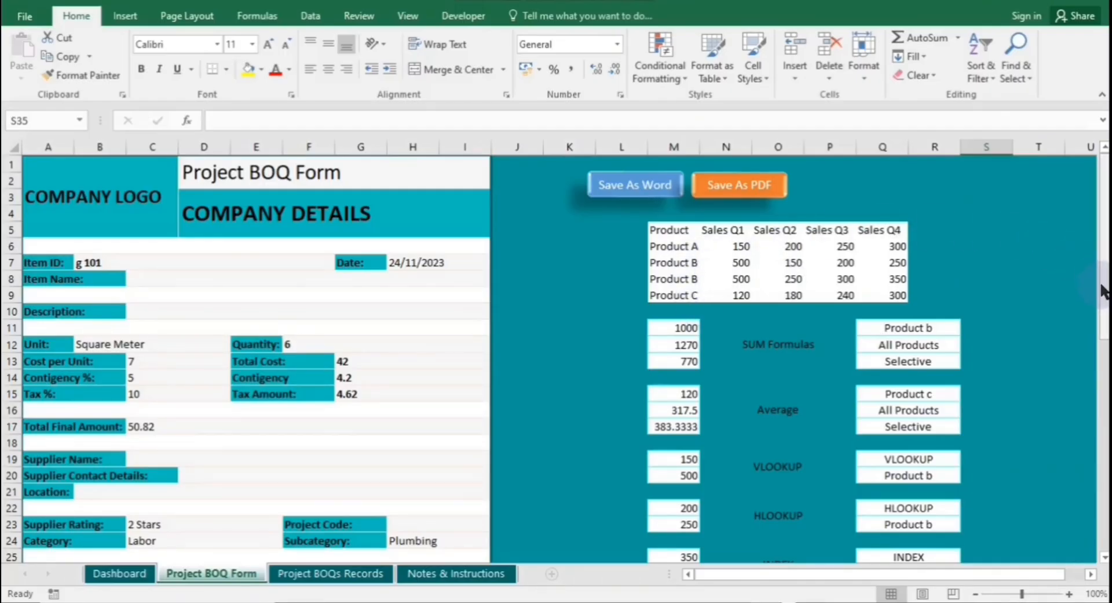
{"action": "left_click_drag", "start_coordinate": [1104, 290], "coordinate": [1104, 406]}
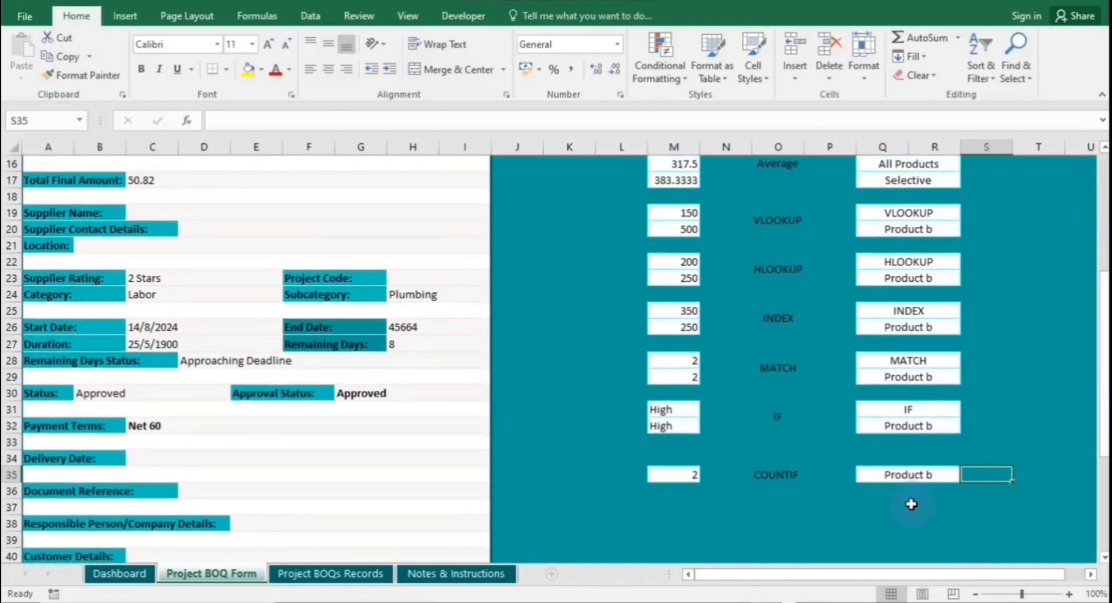
{"action": "left_click", "coordinate": [865, 519]}
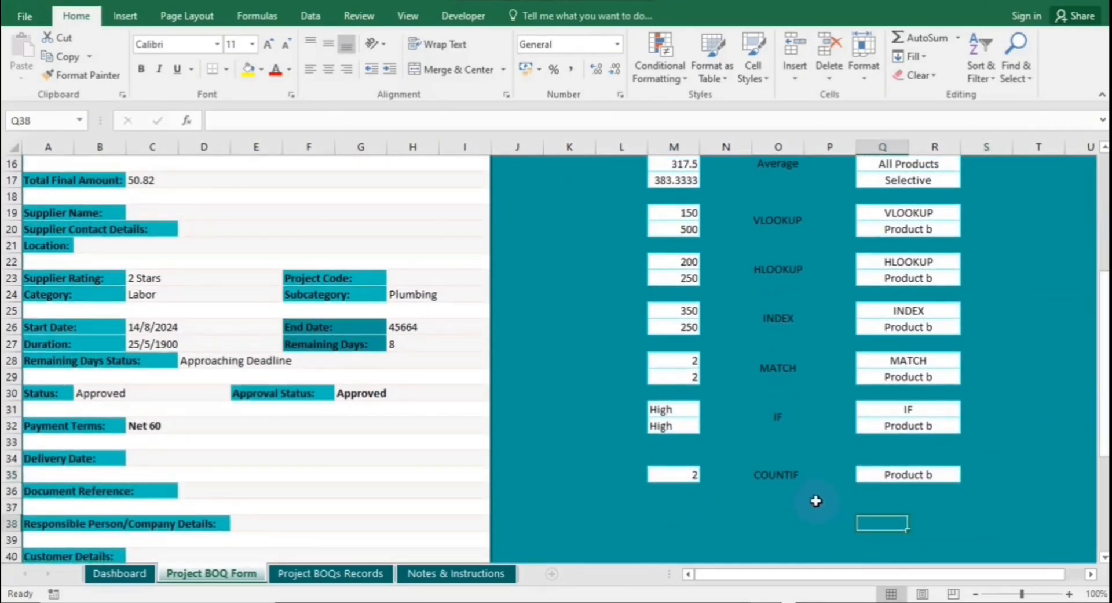
{"action": "left_click", "coordinate": [688, 475]}
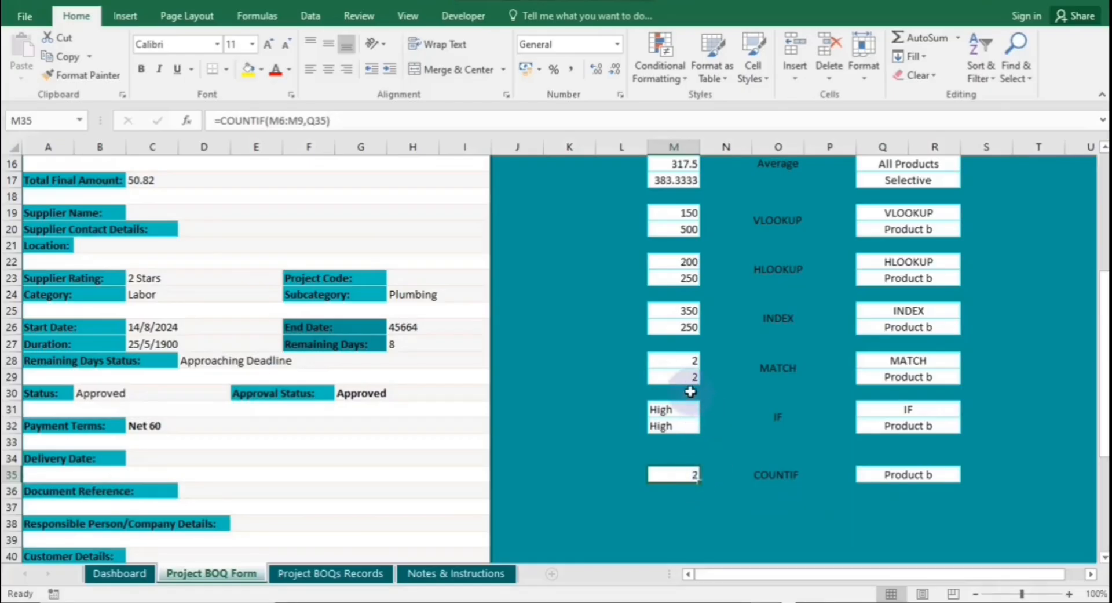
Step: Change the lookup value in the M28 MATCH formula to "Product h"
{"action": "left_click", "coordinate": [673, 362]}
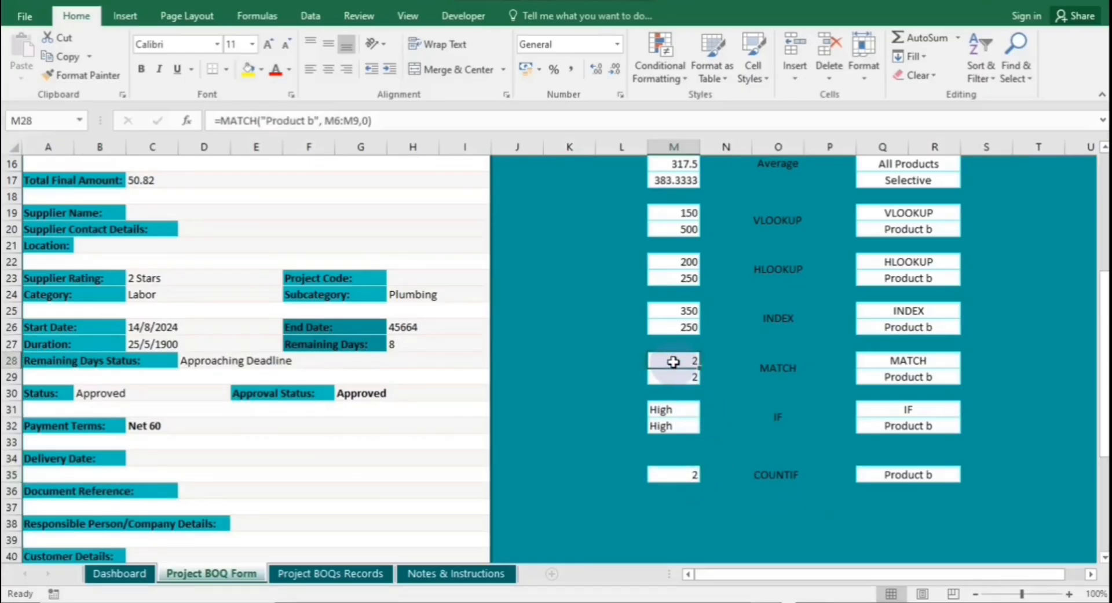
{"action": "left_click", "coordinate": [313, 121]}
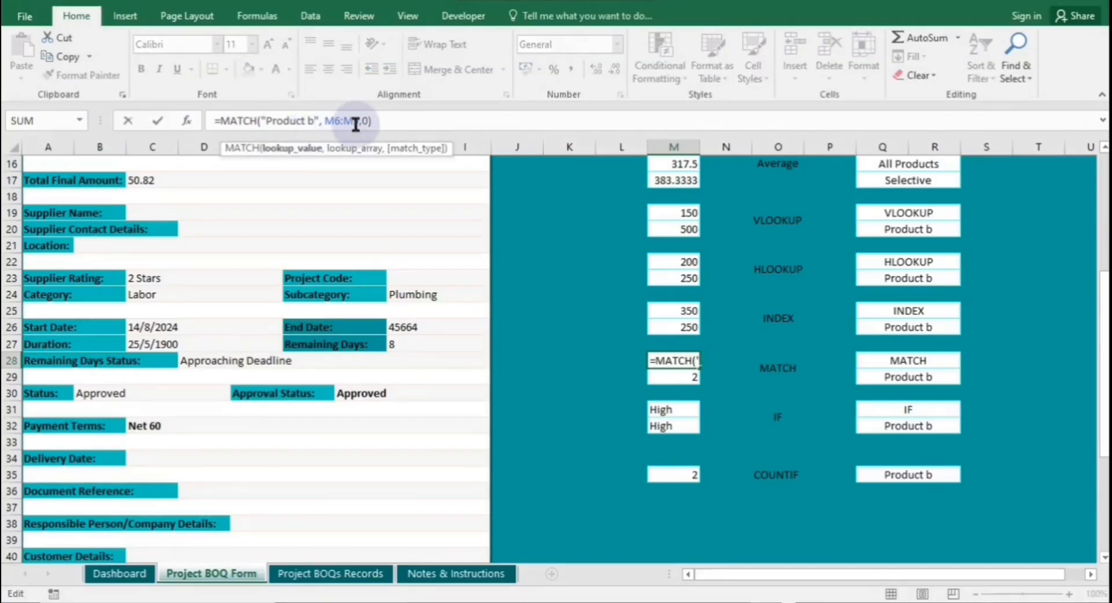
{"action": "key", "text": "BackSpace"}
{"action": "type", "text": "h"}
{"action": "key", "text": "Return"}
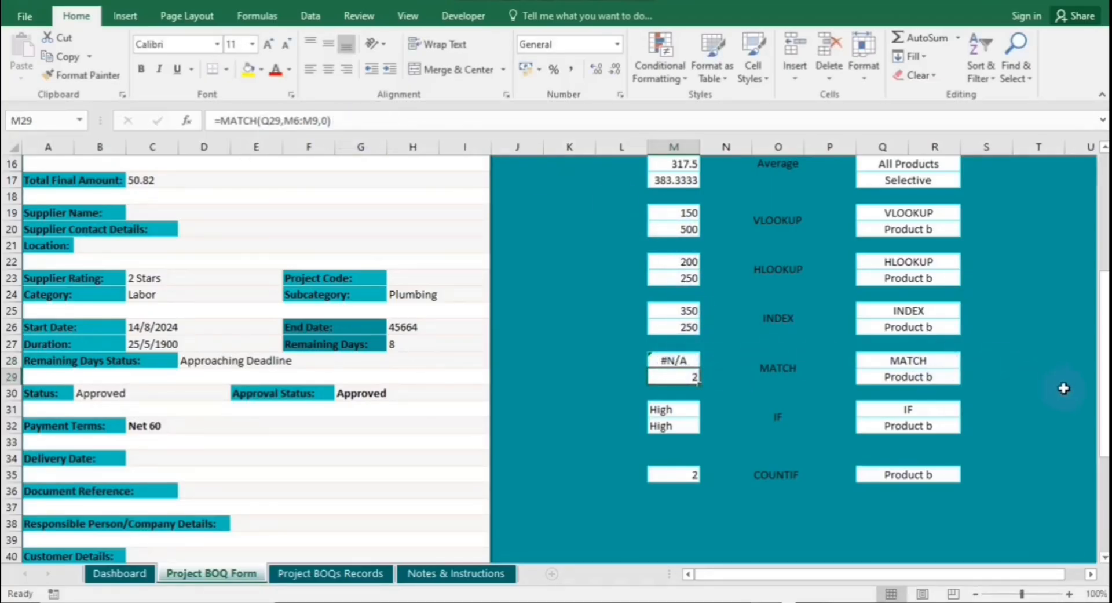
Step: Change the lookup value in the M28 MATCH formula to "Product a"
{"action": "left_click_drag", "start_coordinate": [1104, 431], "coordinate": [1104, 278]}
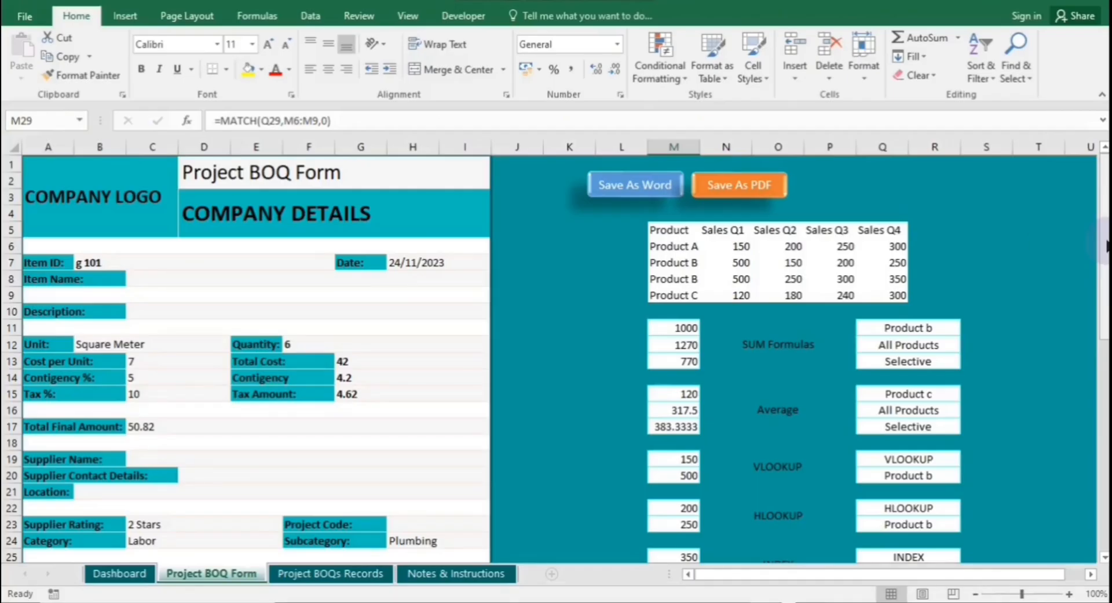
{"action": "left_click_drag", "start_coordinate": [1106, 246], "coordinate": [1108, 335]}
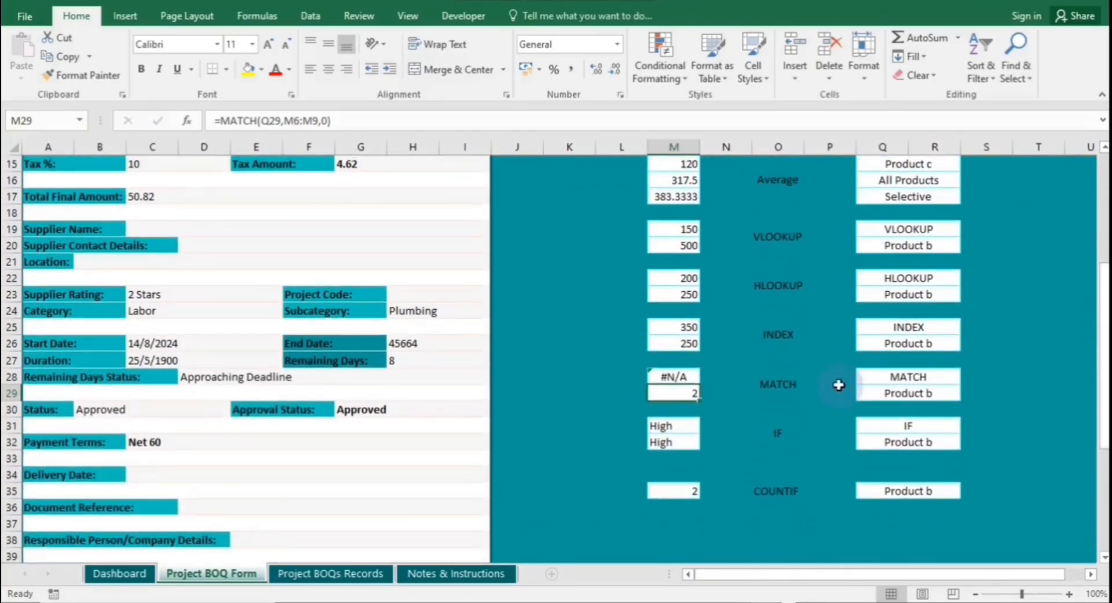
{"action": "left_click", "coordinate": [681, 377]}
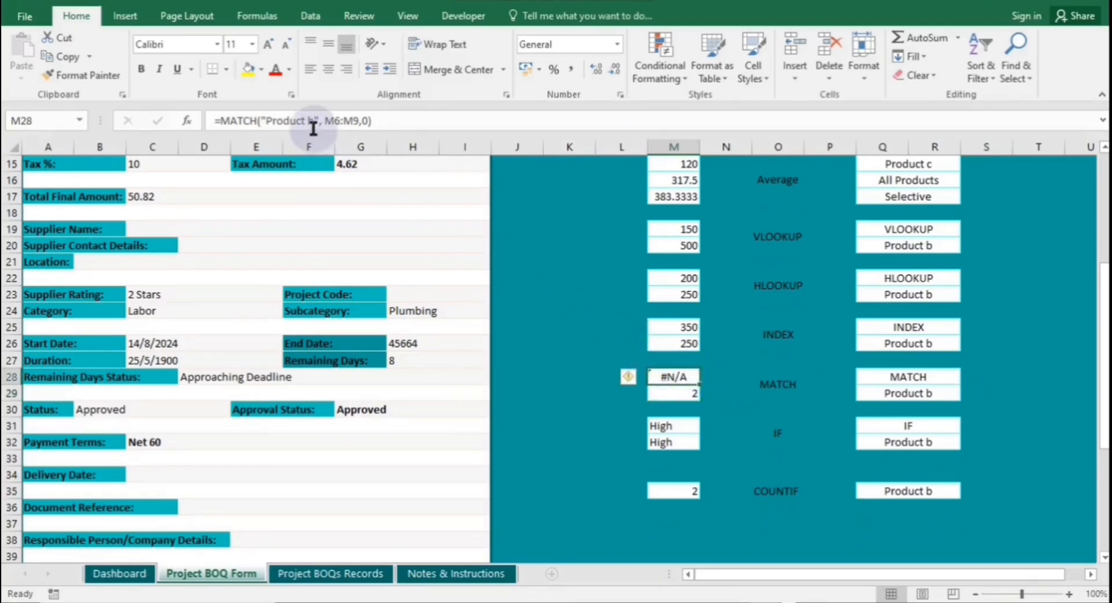
{"action": "left_click", "coordinate": [312, 124]}
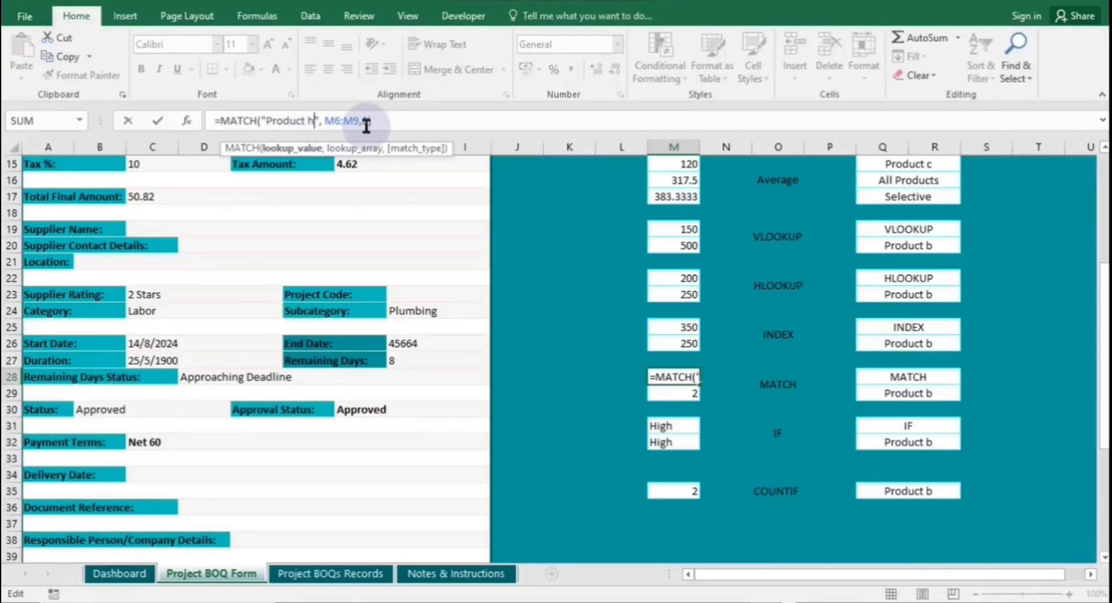
{"action": "key", "text": "BackSpace"}
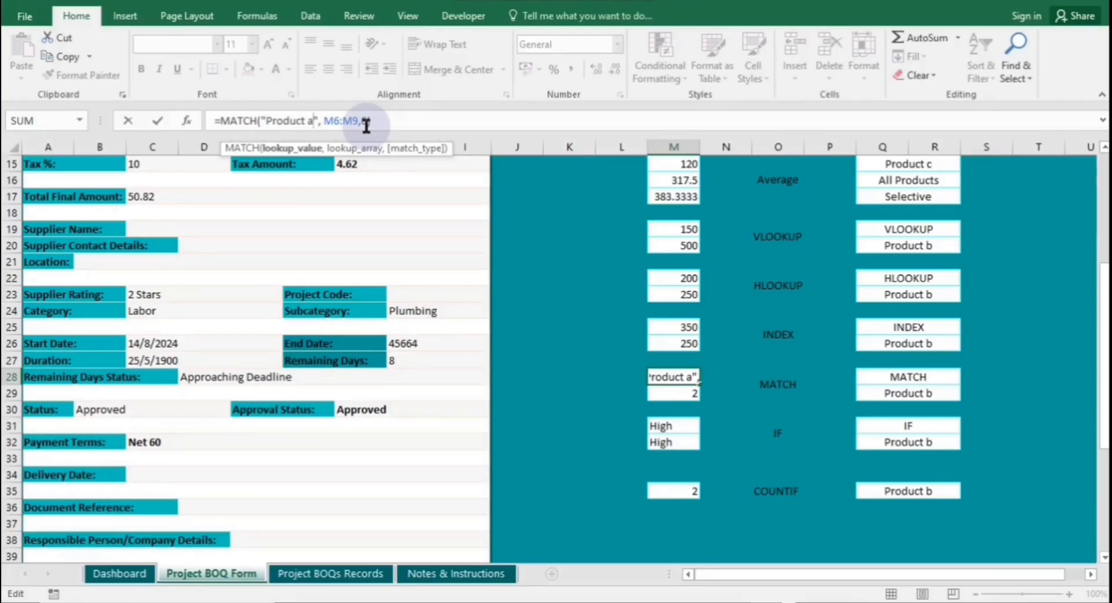
{"action": "type", "text": "a"}
{"action": "key", "text": "Return"}
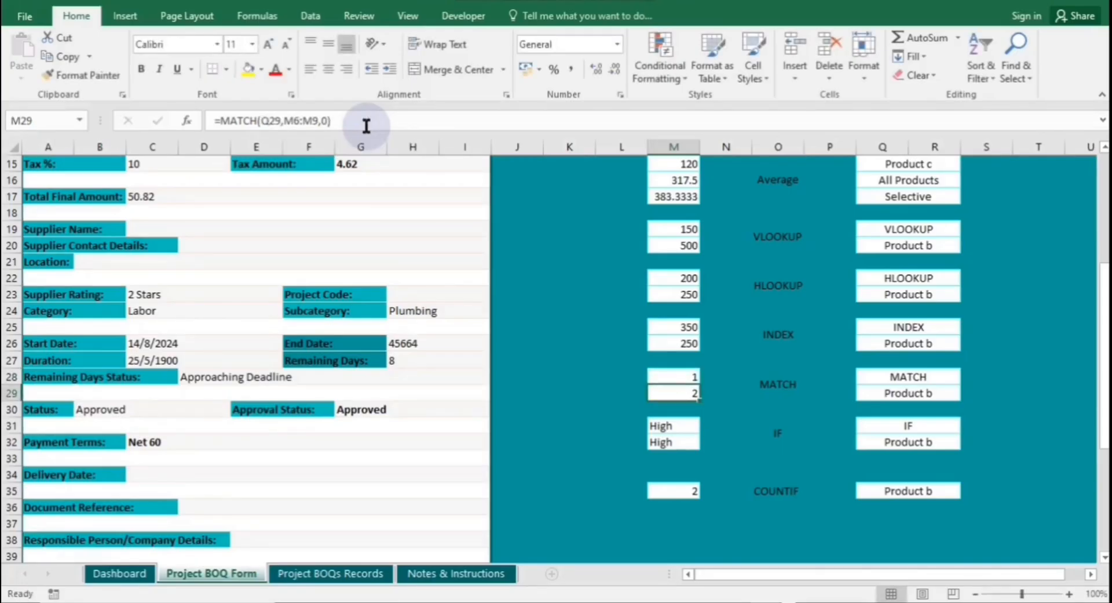
{"action": "left_click", "coordinate": [622, 379]}
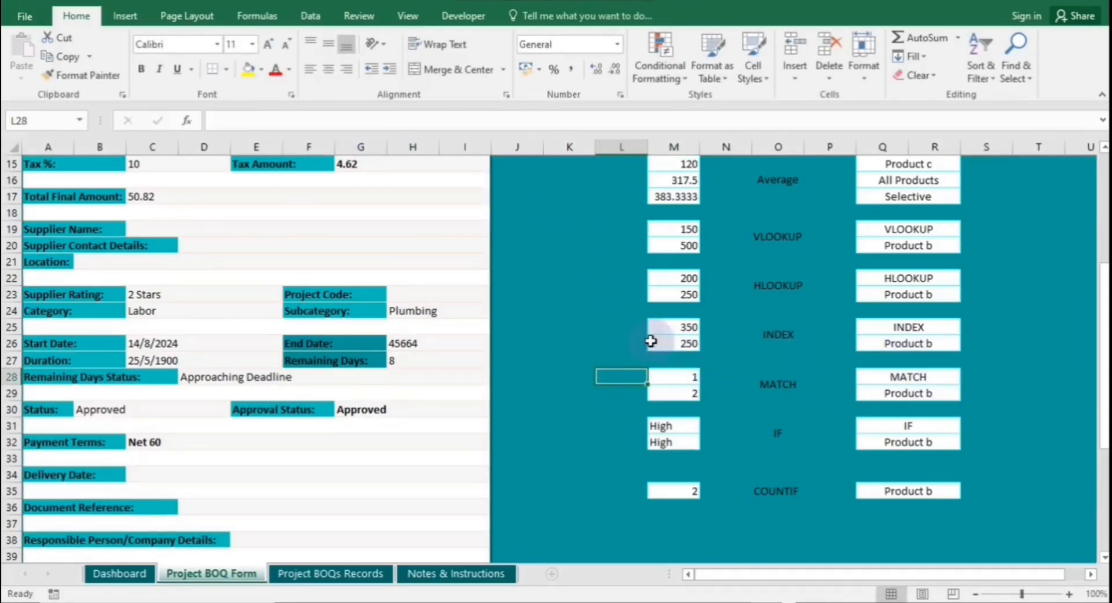
Step: Format the End Date cell H26 as a Date of type *14/3/2012
{"action": "left_click", "coordinate": [428, 342]}
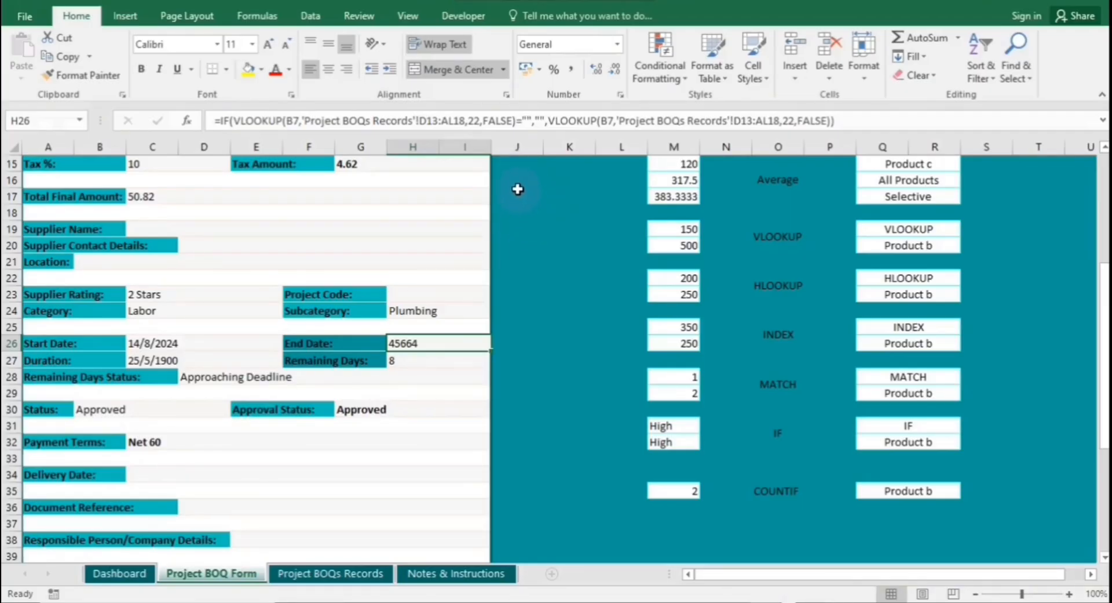
{"action": "left_click", "coordinate": [619, 44]}
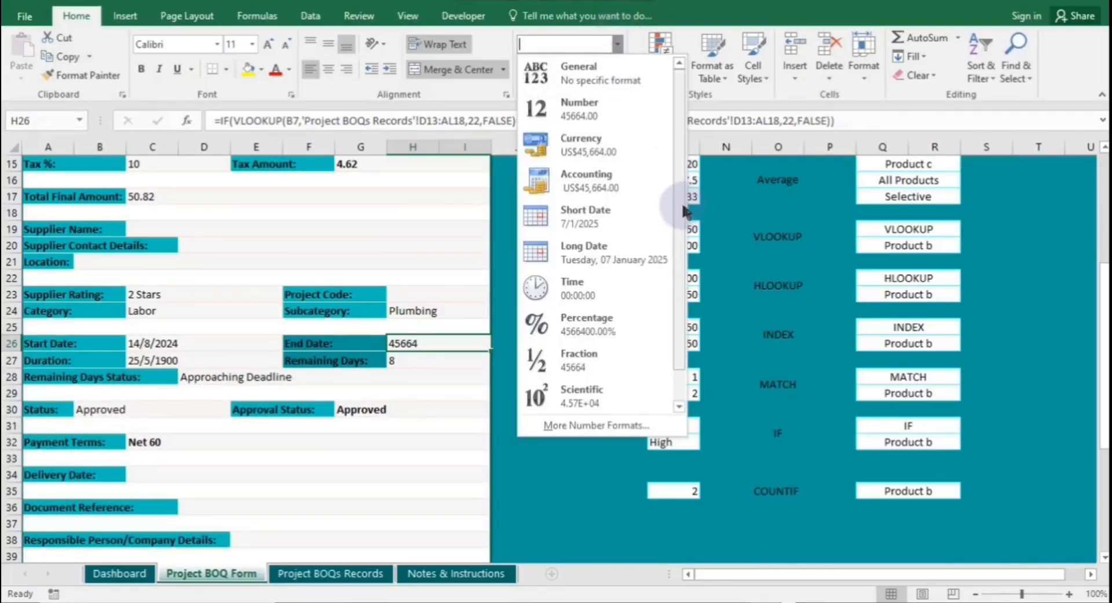
{"action": "scroll", "coordinate": [676, 291], "scroll_direction": "down", "scroll_amount": 1}
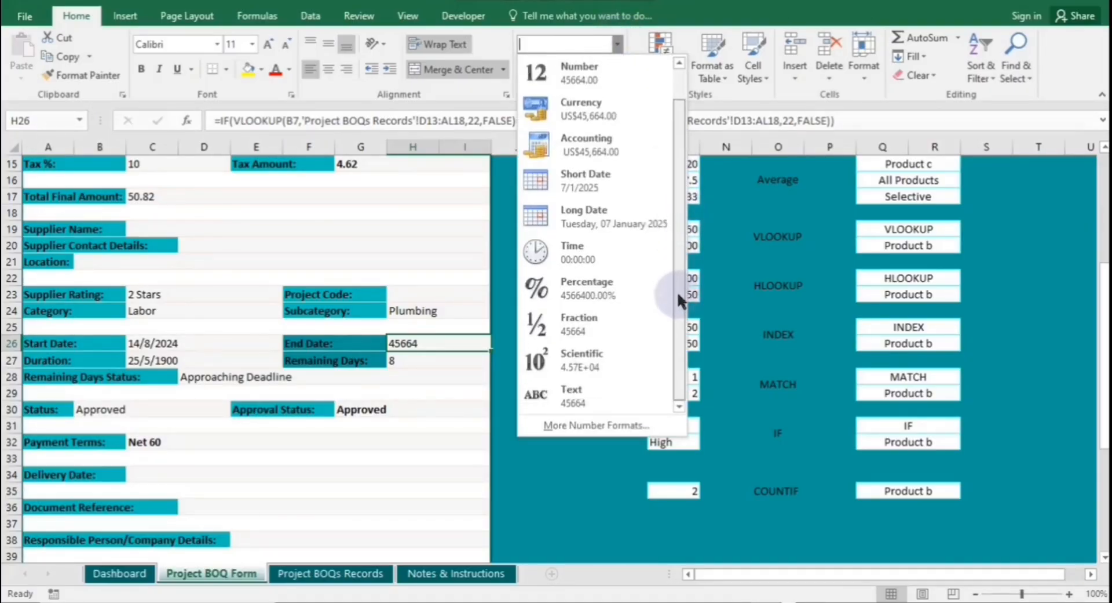
{"action": "left_click", "coordinate": [622, 426]}
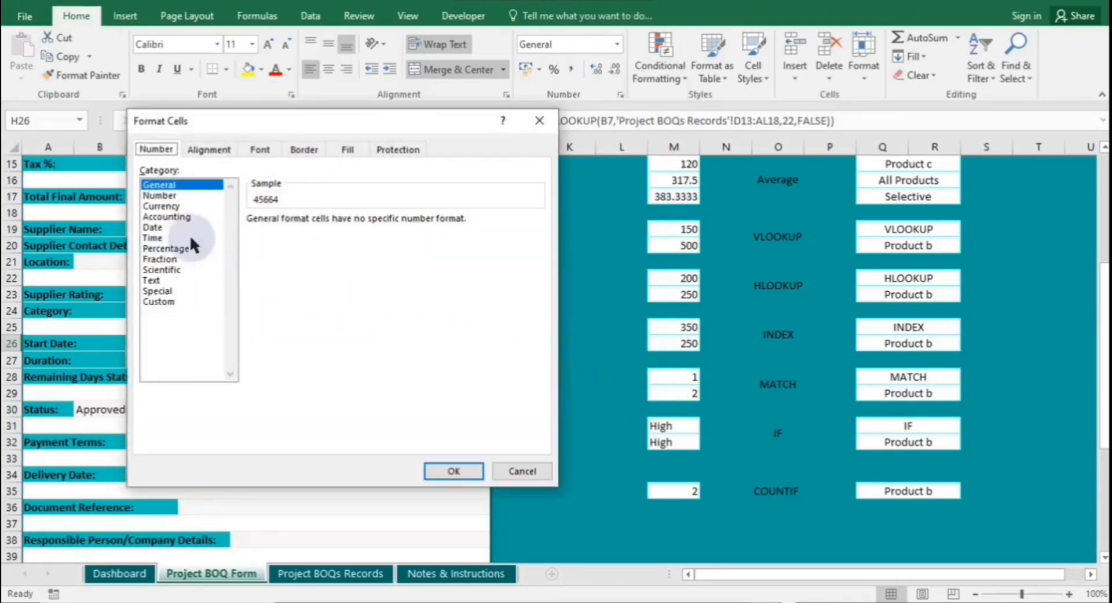
{"action": "left_click", "coordinate": [171, 228]}
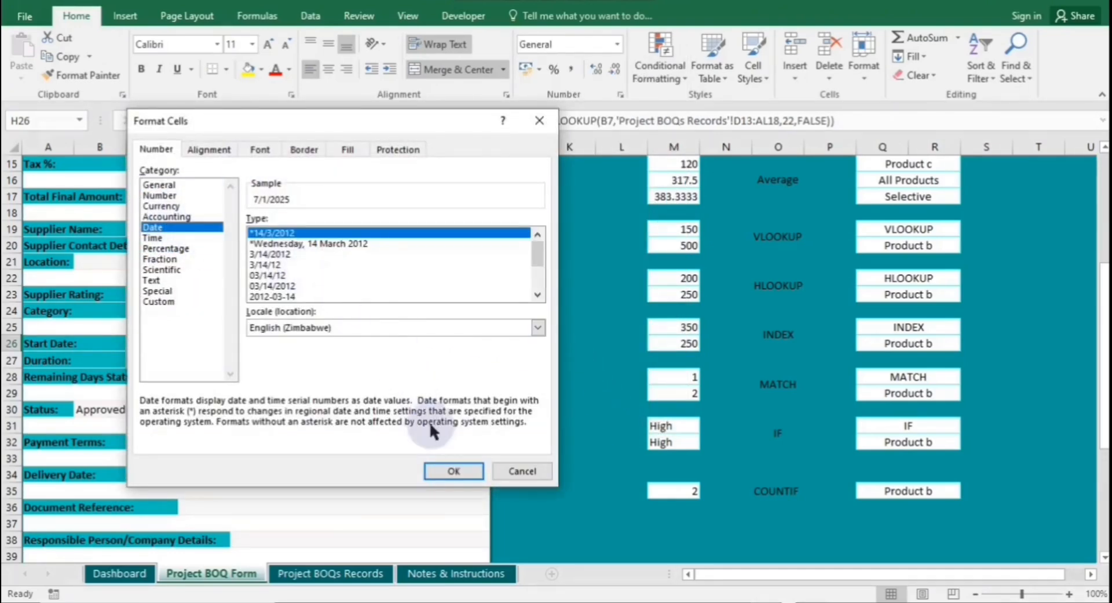
{"action": "left_click", "coordinate": [454, 470]}
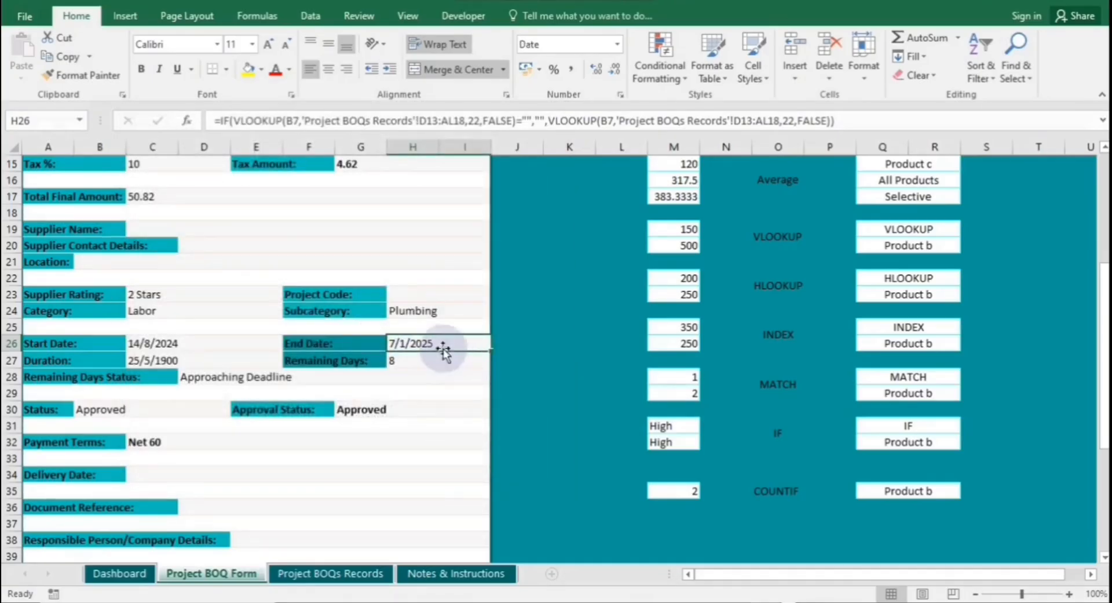
{"action": "left_click", "coordinate": [581, 435]}
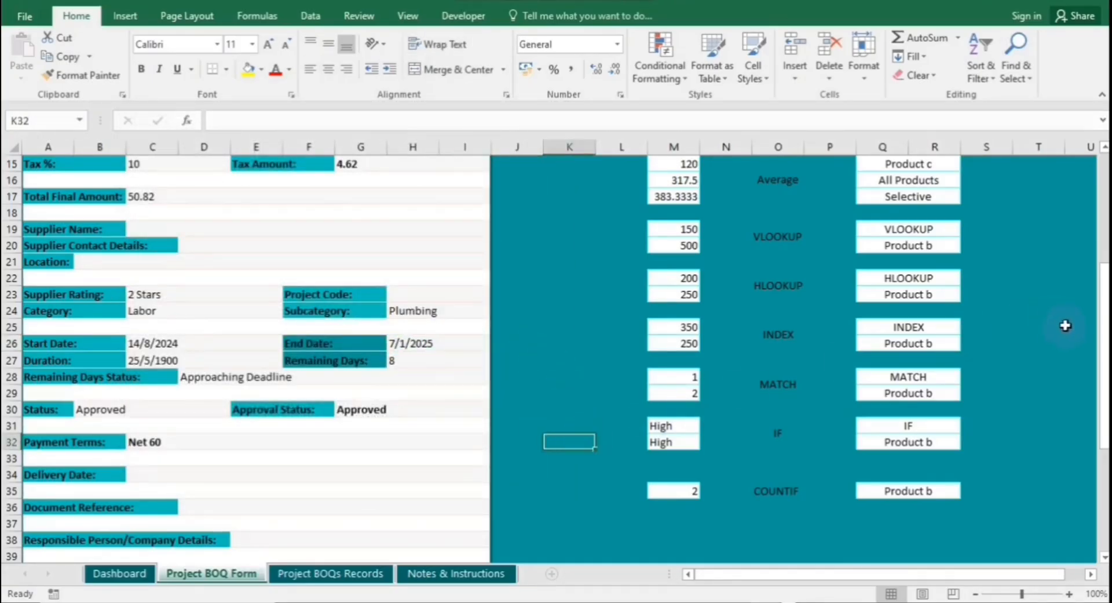
Step: Look over the form and its formula examples, and examine the item IDs in the Project BOQs Records sheet
{"action": "left_click_drag", "start_coordinate": [1105, 379], "coordinate": [1104, 275]}
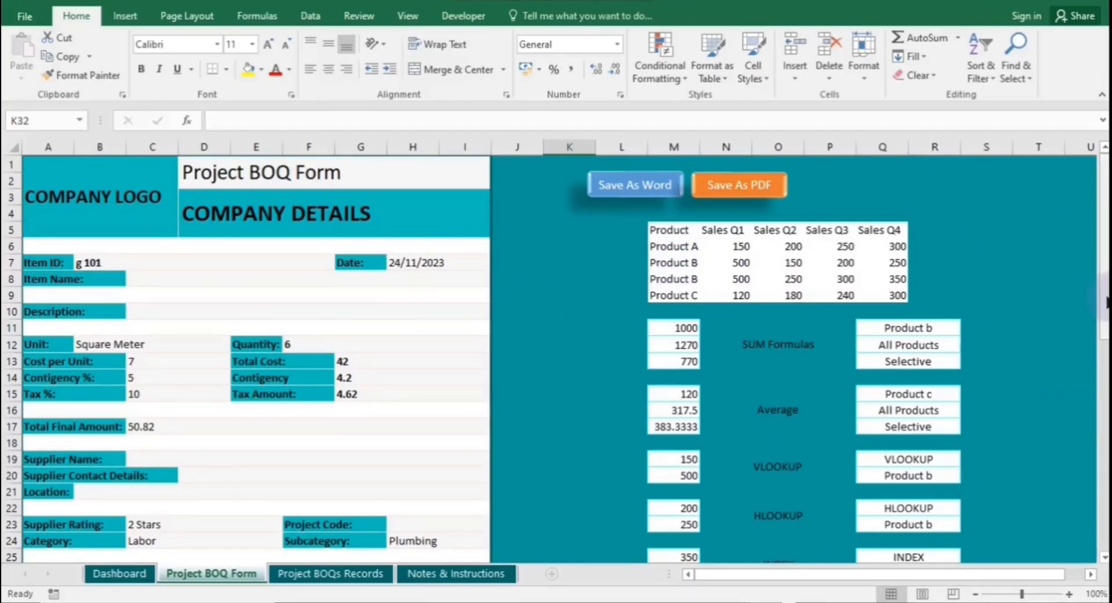
{"action": "left_click_drag", "start_coordinate": [1104, 298], "coordinate": [1104, 302]}
{"action": "mouse_move", "coordinate": [1105, 457]}
{"action": "left_mouse_down"}
{"action": "mouse_move", "coordinate": [1105, 506]}
{"action": "mouse_move", "coordinate": [1105, 297]}
{"action": "left_mouse_up"}
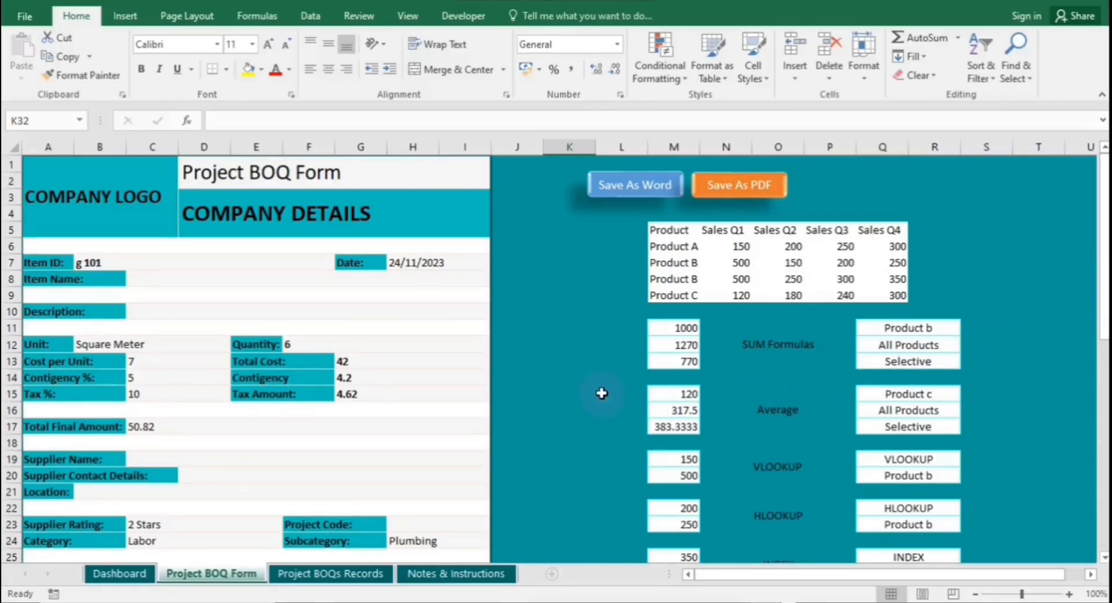
{"action": "left_click", "coordinate": [344, 574]}
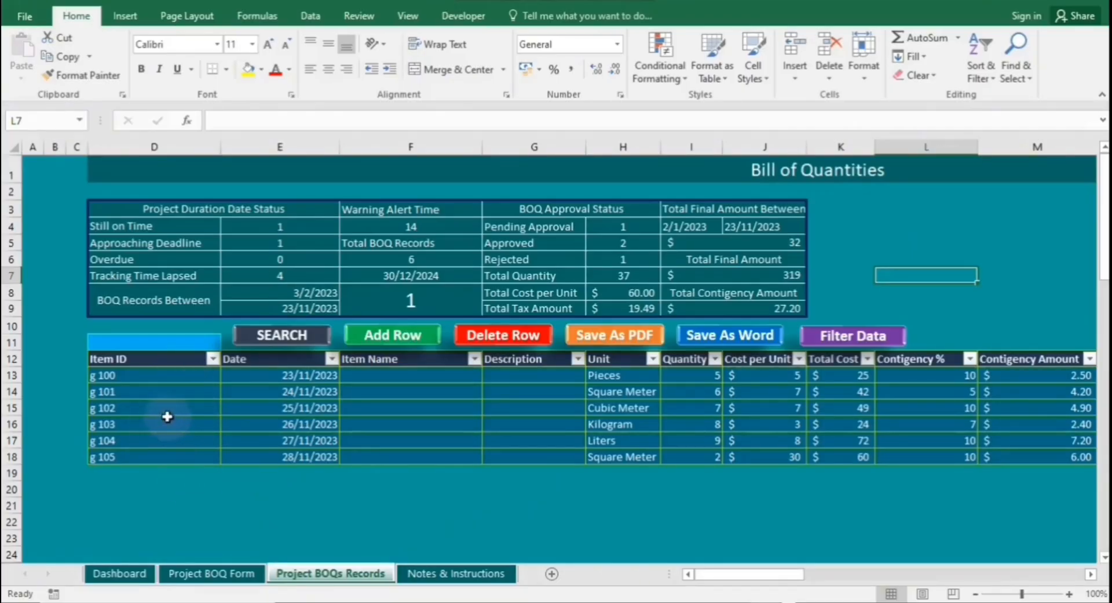
{"action": "left_click_drag", "start_coordinate": [733, 572], "coordinate": [690, 578]}
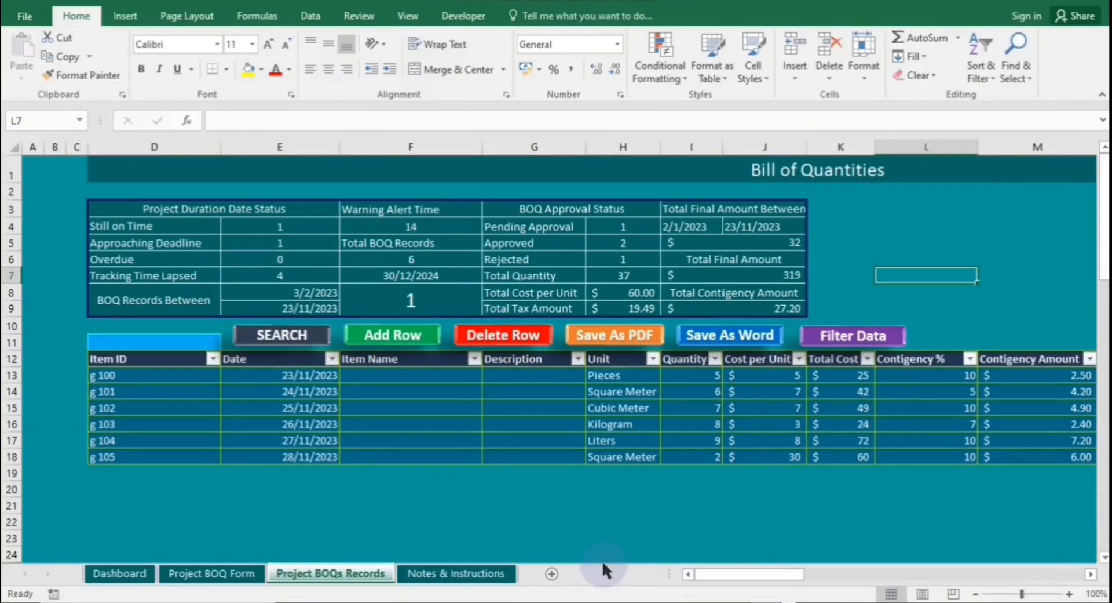
Step: Set the Item ID in B7 of the Project BOQ Form to g 103
{"action": "left_click", "coordinate": [246, 576]}
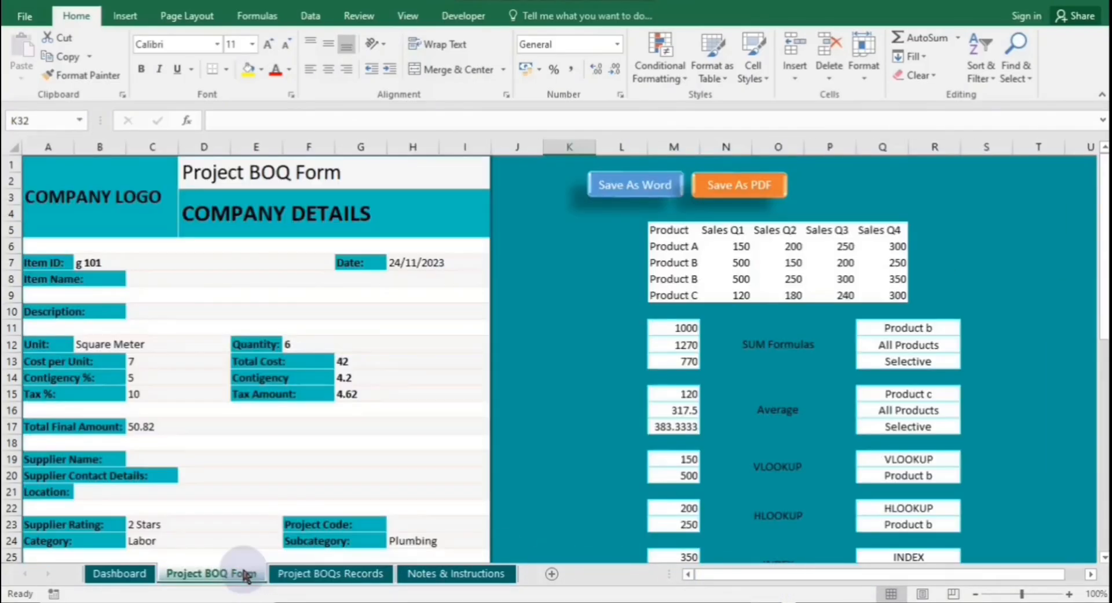
{"action": "double_click", "coordinate": [128, 262]}
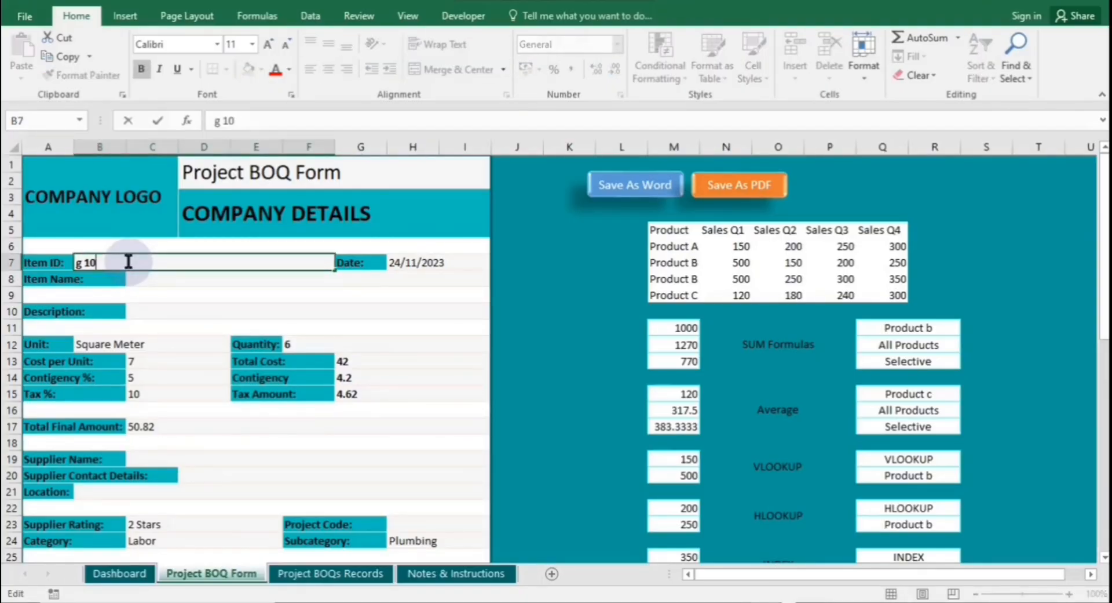
{"action": "left_click", "coordinate": [545, 397]}
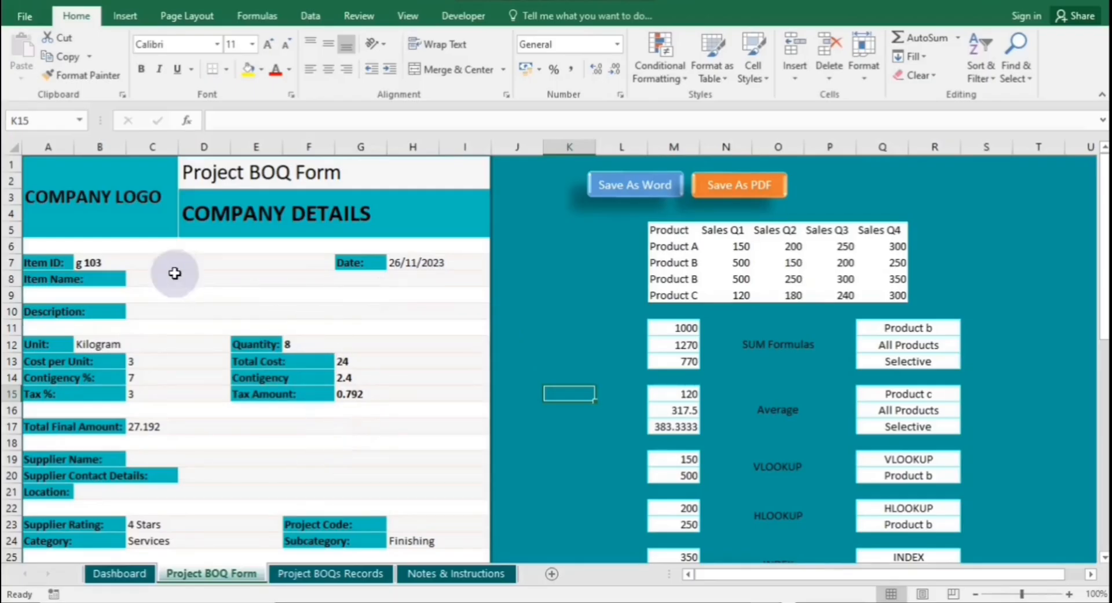
Step: Try the form's Item ID in B7 with g 105, followed by g 109
{"action": "left_click", "coordinate": [122, 260]}
{"action": "double_click", "coordinate": [122, 261]}
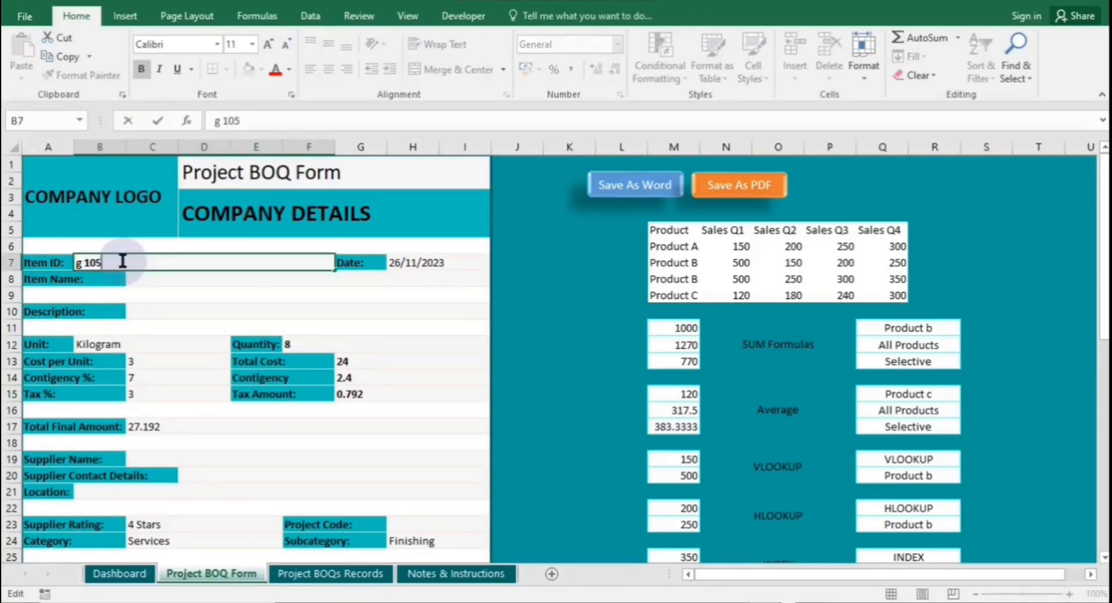
{"action": "left_click", "coordinate": [575, 419]}
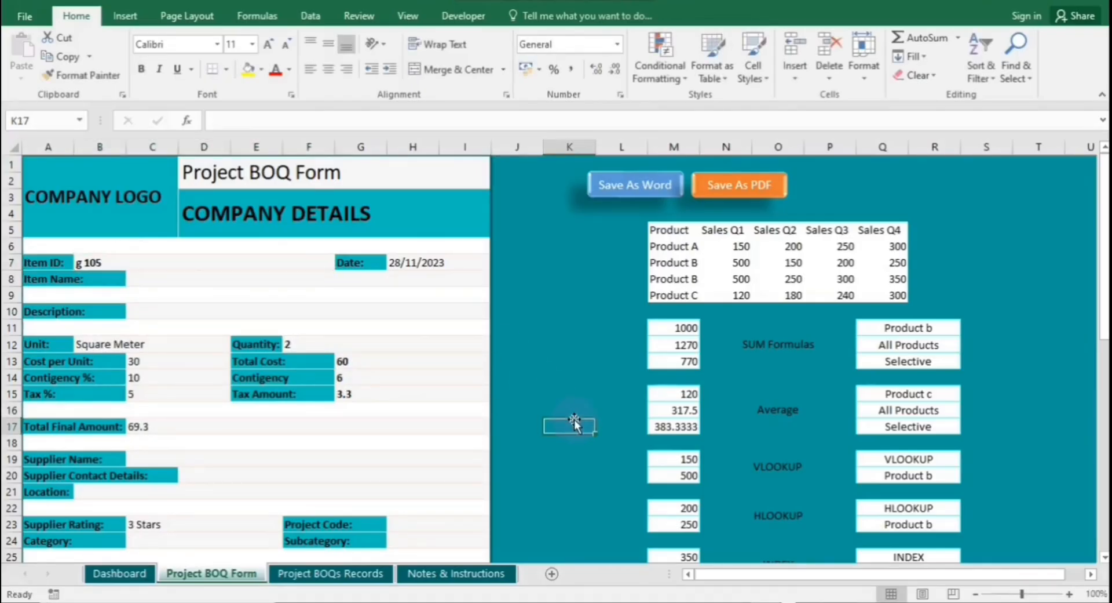
{"action": "double_click", "coordinate": [124, 264]}
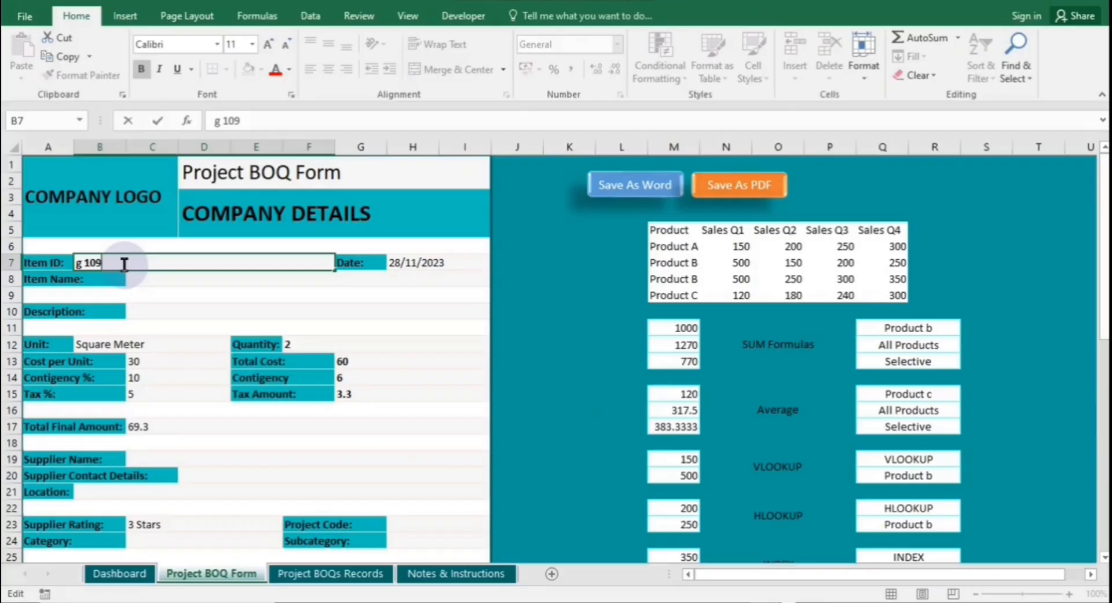
{"action": "left_click", "coordinate": [570, 390]}
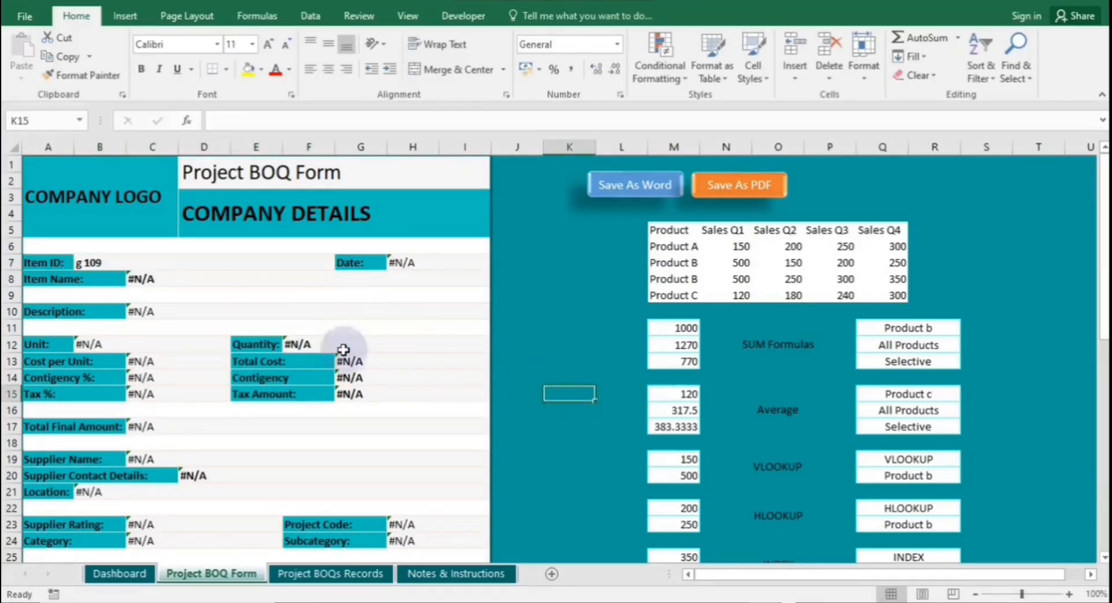
Step: Check the listed item IDs in the Project BOQs Records sheet and replace the form's Item ID with an existing one
{"action": "left_click", "coordinate": [368, 581]}
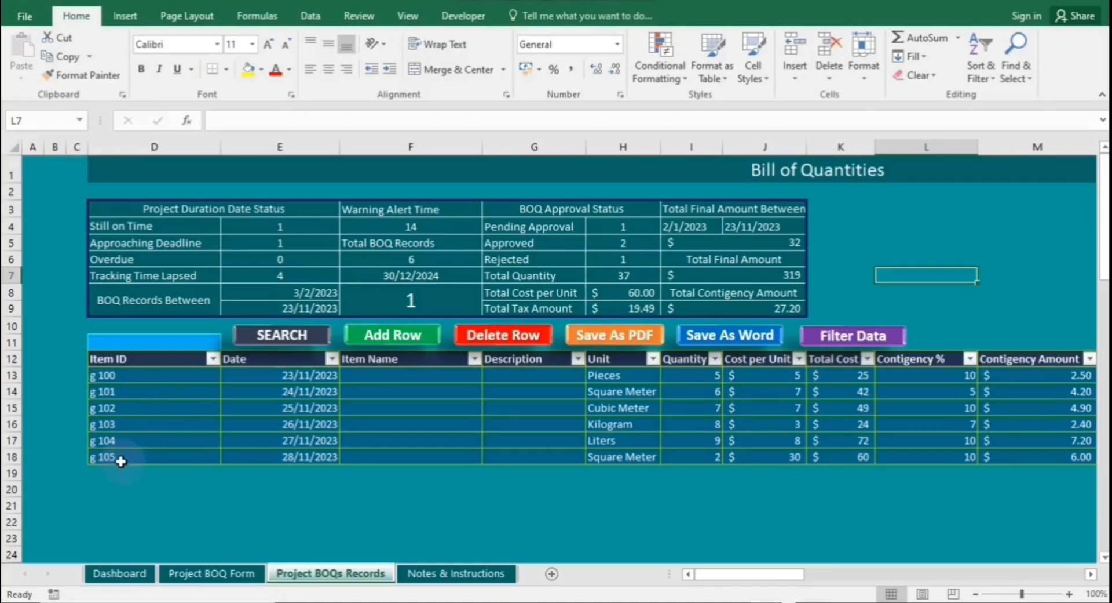
{"action": "left_click", "coordinate": [235, 573]}
{"action": "double_click", "coordinate": [119, 264]}
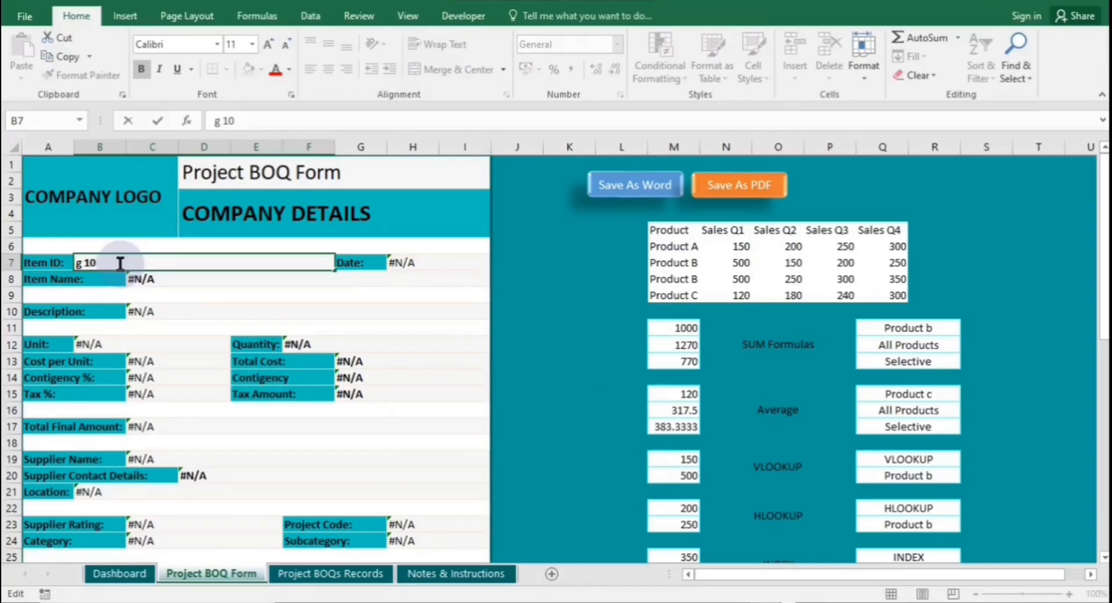
{"action": "left_click", "coordinate": [598, 345]}
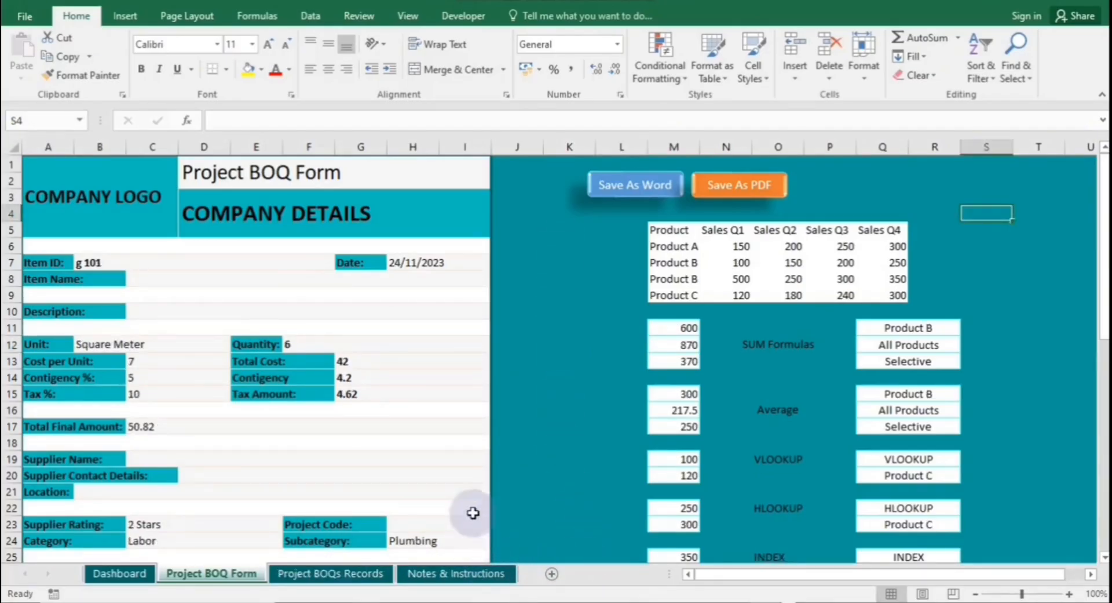
Step: Review the VLOOKUP formulas behind the form's Date and Item Name, and check their source columns in Project BOQs Records
{"action": "left_click", "coordinate": [431, 261]}
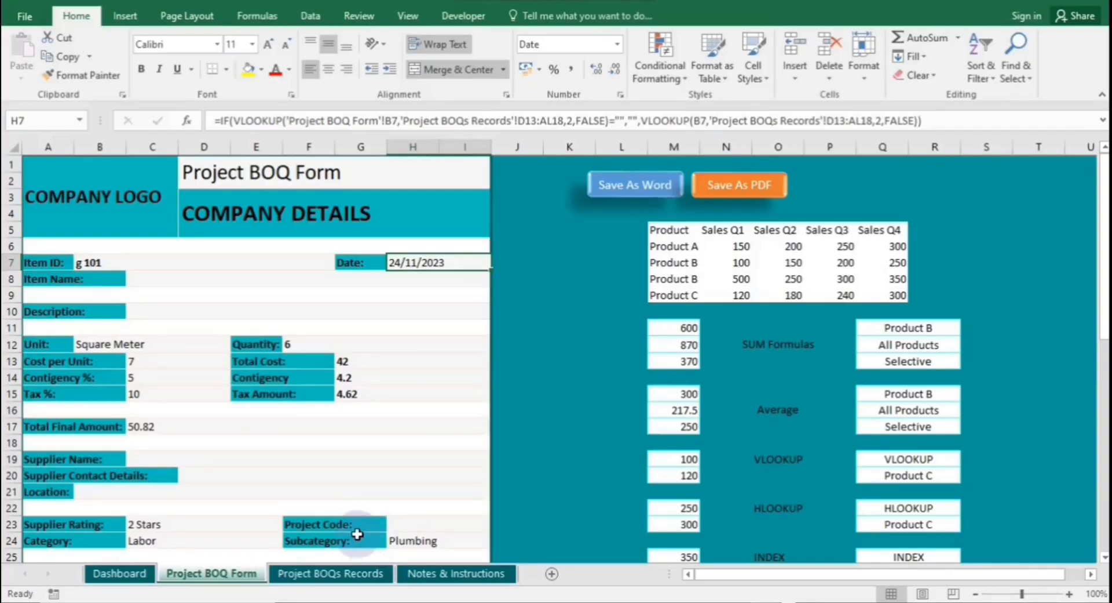
{"action": "left_click", "coordinate": [349, 574]}
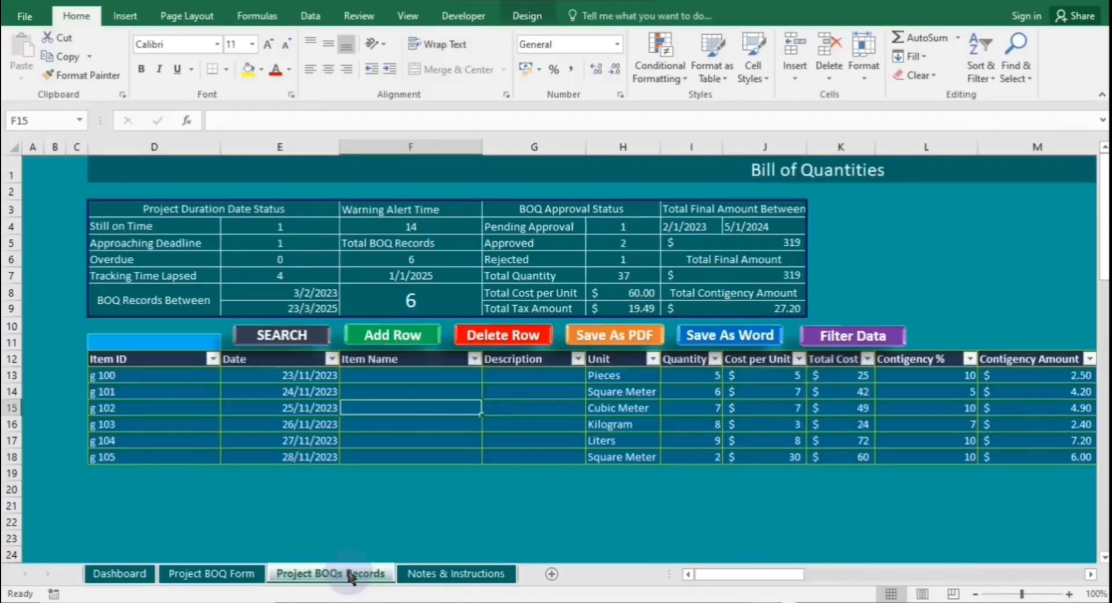
{"action": "left_click", "coordinate": [285, 376]}
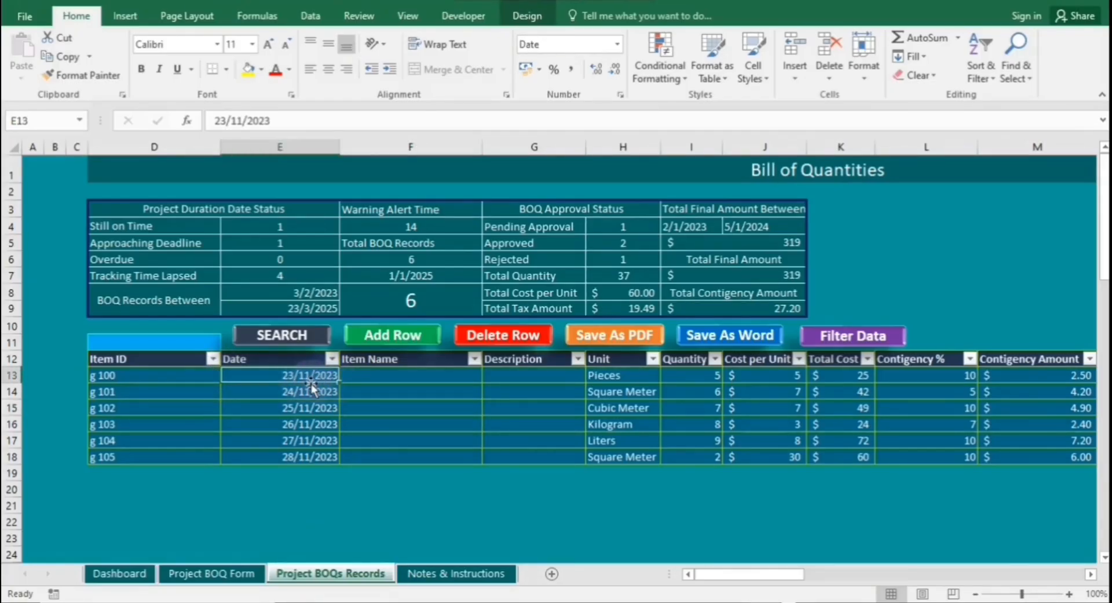
{"action": "left_click", "coordinate": [392, 374]}
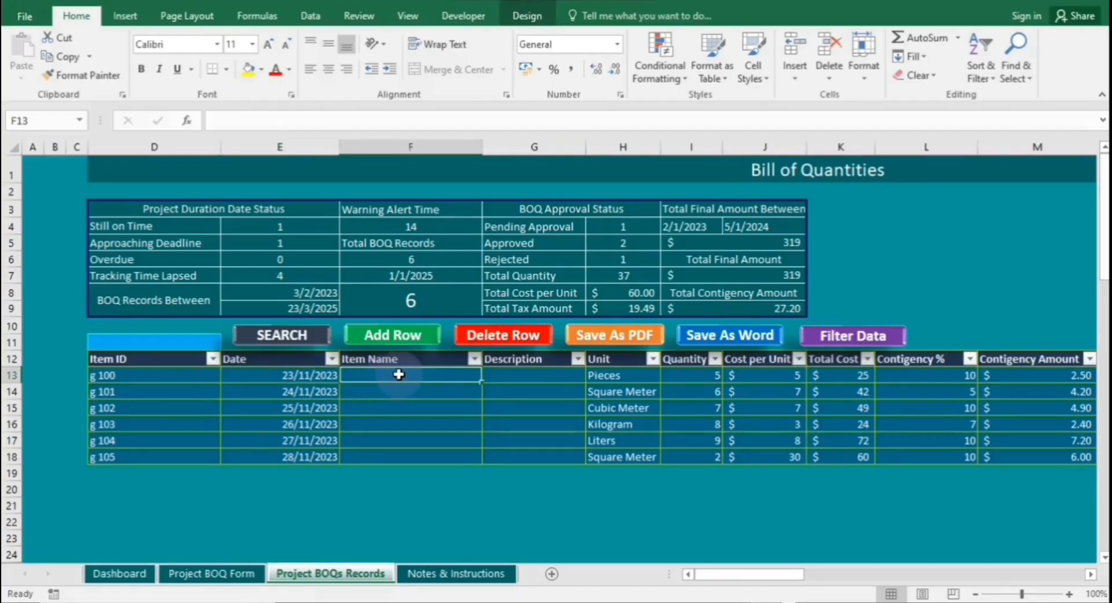
{"action": "left_click", "coordinate": [520, 378]}
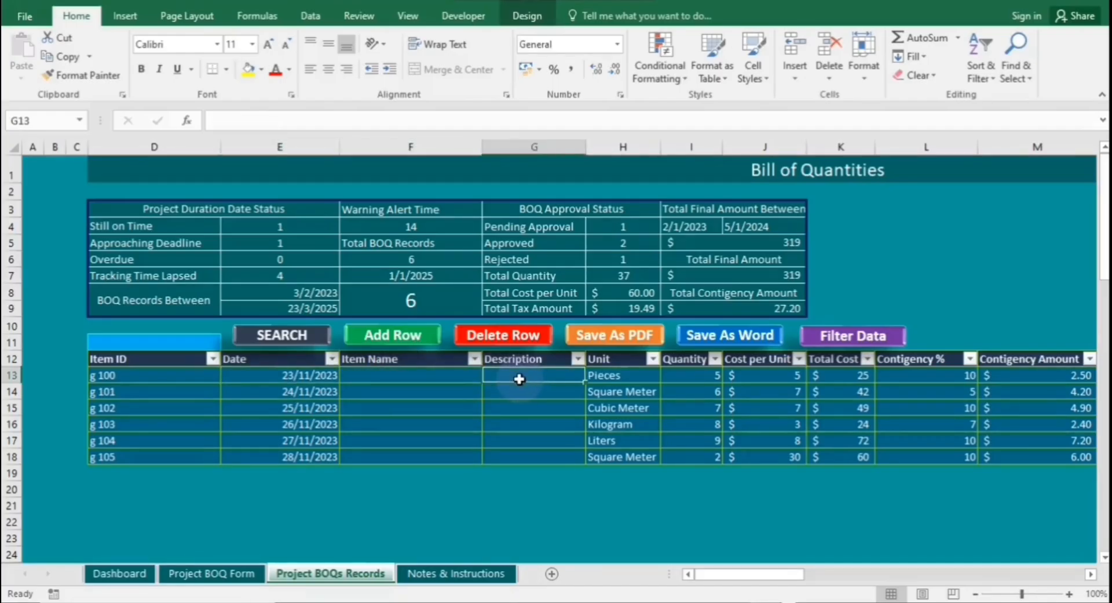
{"action": "left_click", "coordinate": [235, 573]}
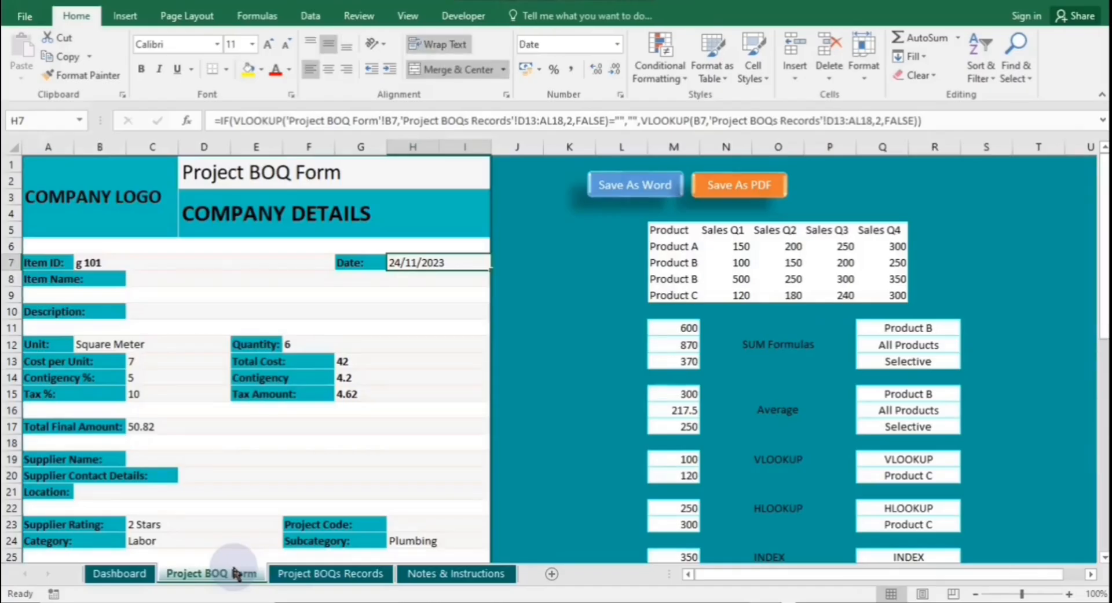
{"action": "left_click", "coordinate": [208, 280]}
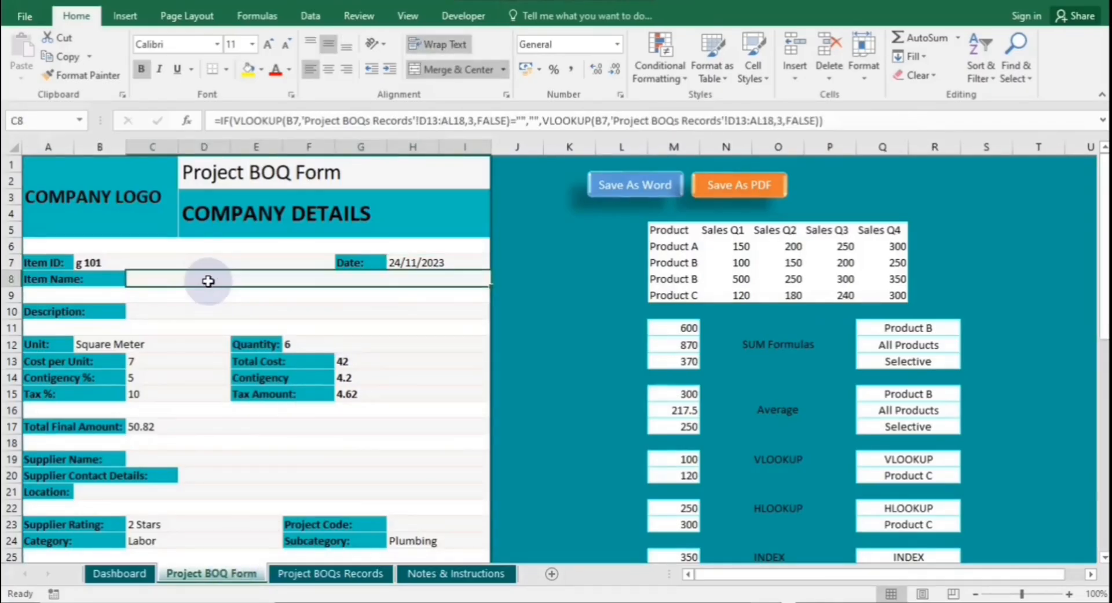
Step: Inspect the VLOOKUP formulas behind the form's Item Name and Description, comparing their column index numbers
{"action": "left_click", "coordinate": [470, 120]}
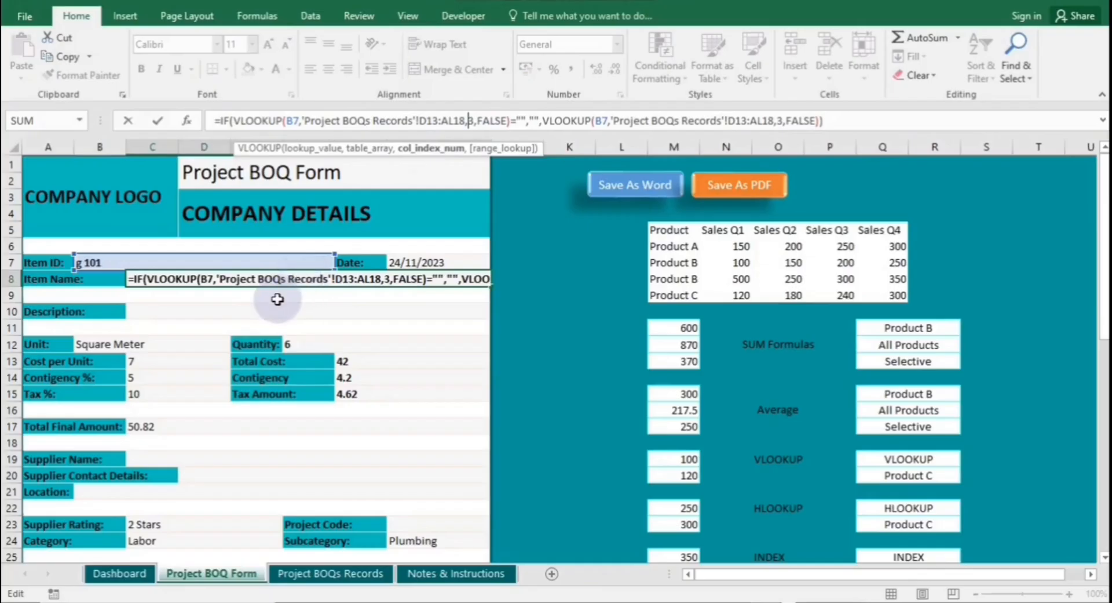
{"action": "left_click", "coordinate": [295, 302]}
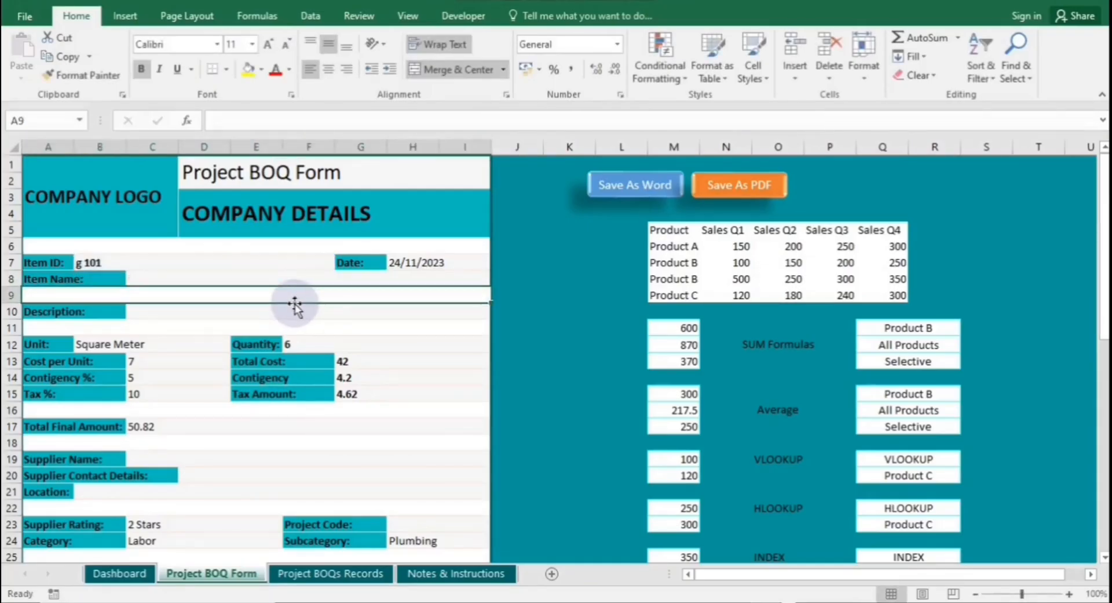
{"action": "left_click", "coordinate": [291, 313]}
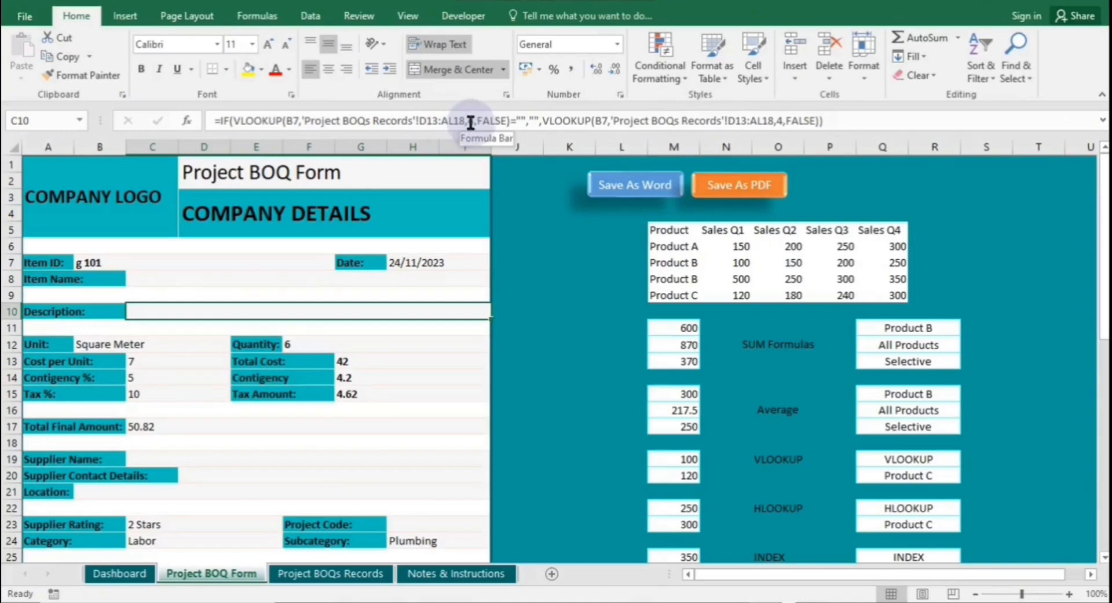
{"action": "left_click", "coordinate": [572, 373]}
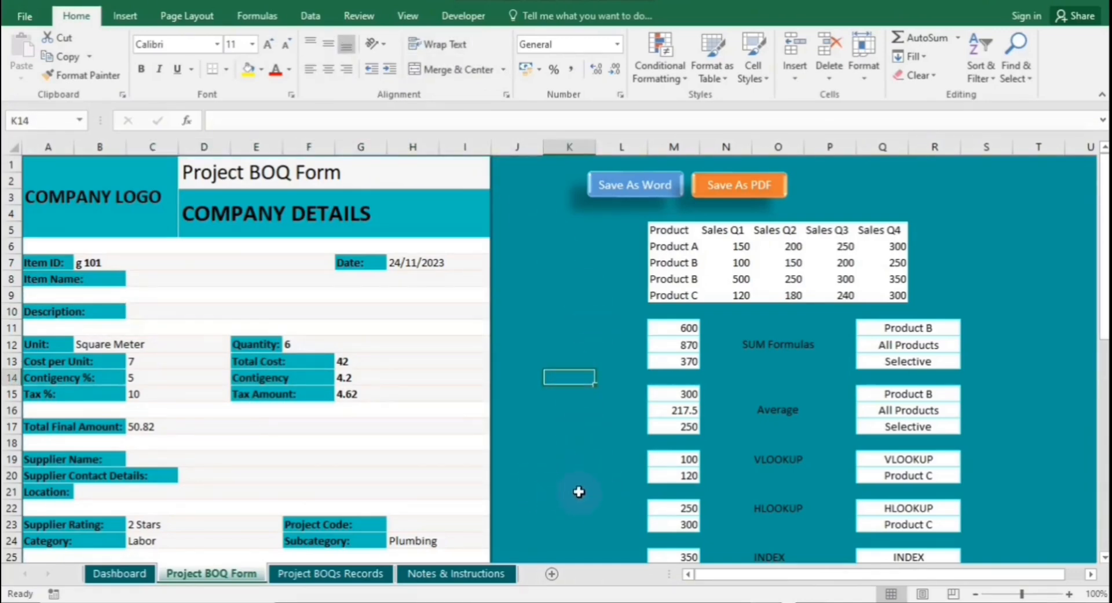
Step: Review the Still on Time COUNTIFS formula in Project BOQs Records and its source column, Remaining Days Status
{"action": "left_click", "coordinate": [343, 573]}
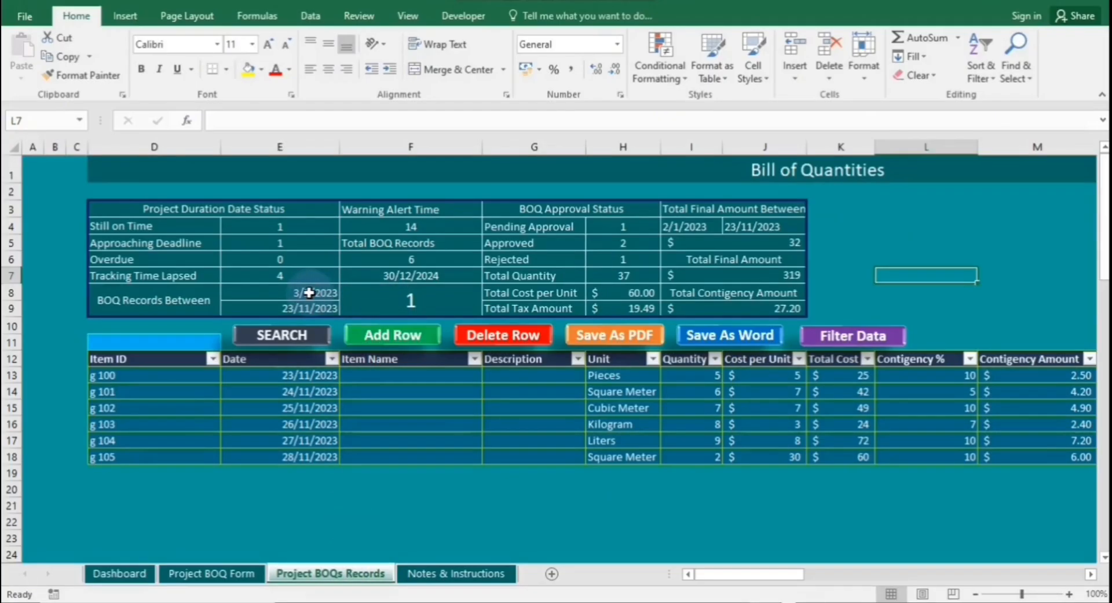
{"action": "left_click", "coordinate": [290, 227]}
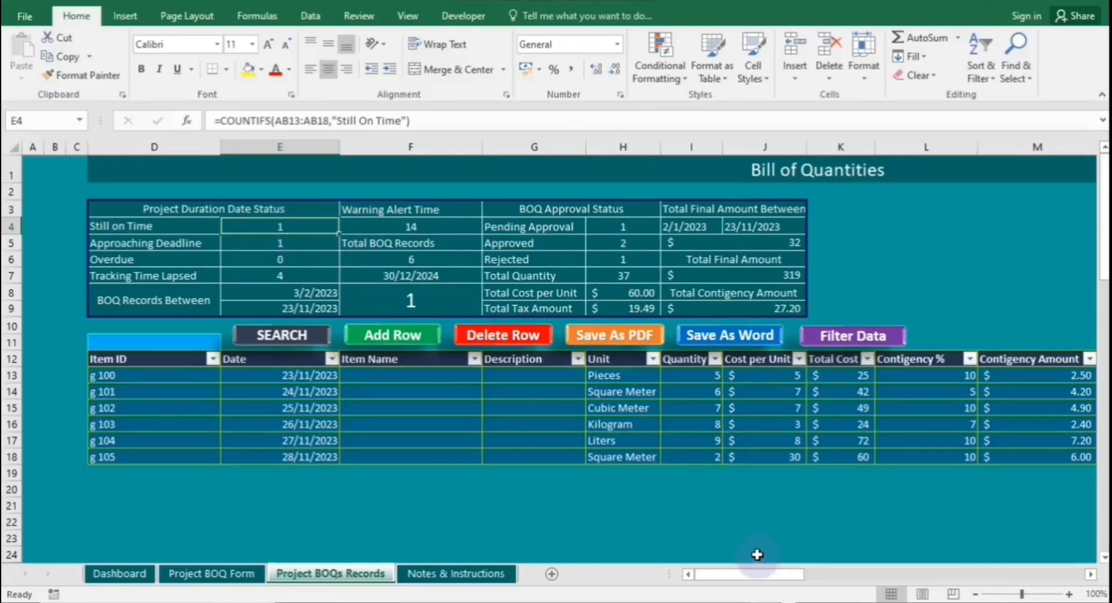
{"action": "left_click_drag", "start_coordinate": [733, 573], "coordinate": [862, 588]}
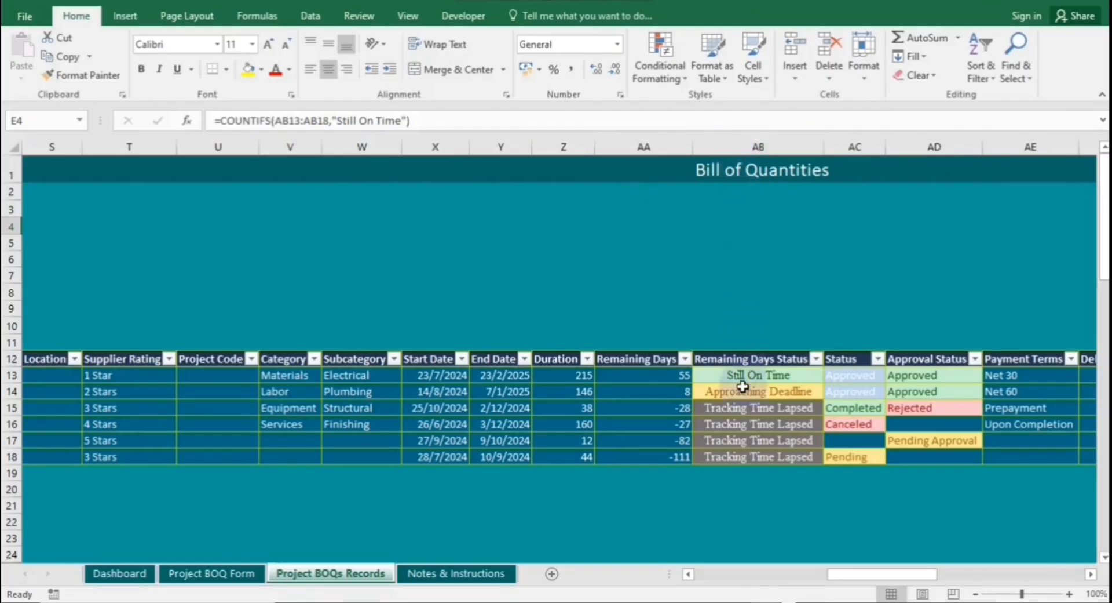
{"action": "left_click", "coordinate": [593, 286]}
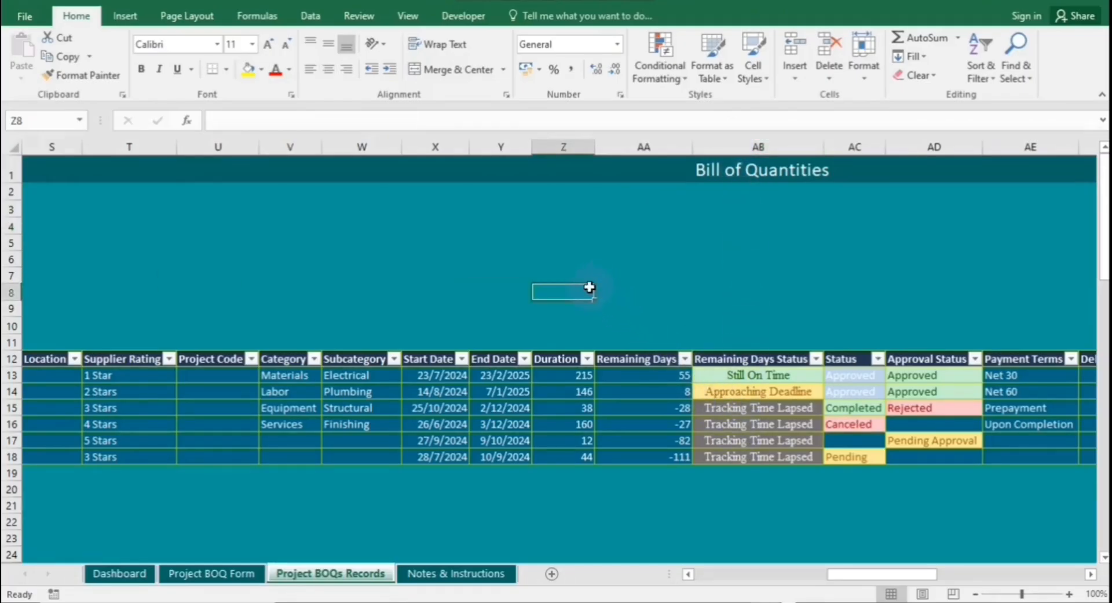
Step: Set the End Date of record g 102 to 2/12/2025 and check the Project Duration Date Status summary
{"action": "left_click", "coordinate": [507, 374]}
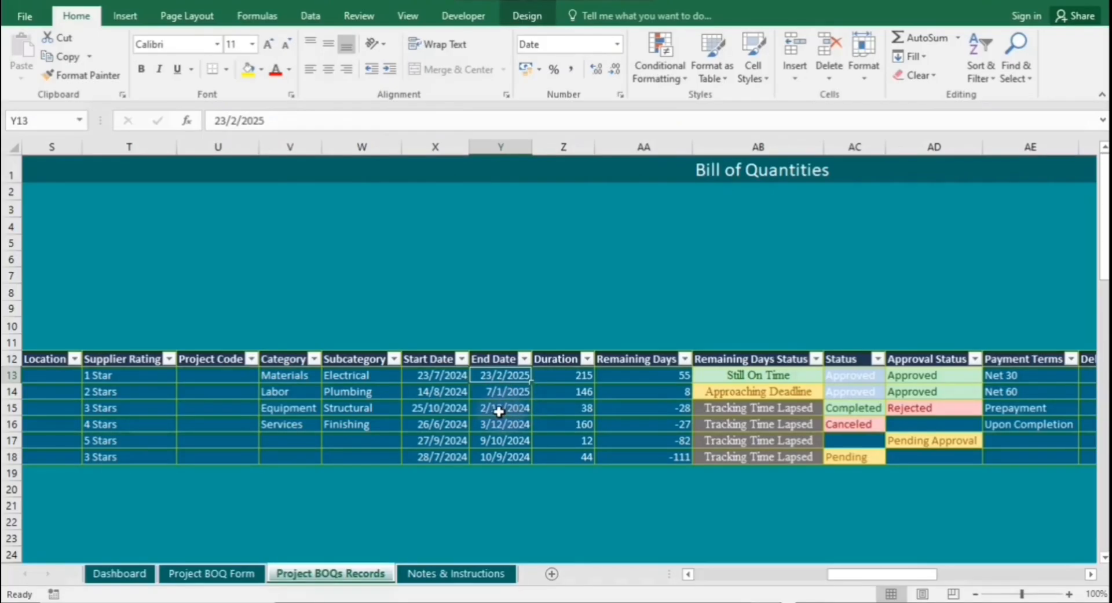
{"action": "double_click", "coordinate": [529, 408]}
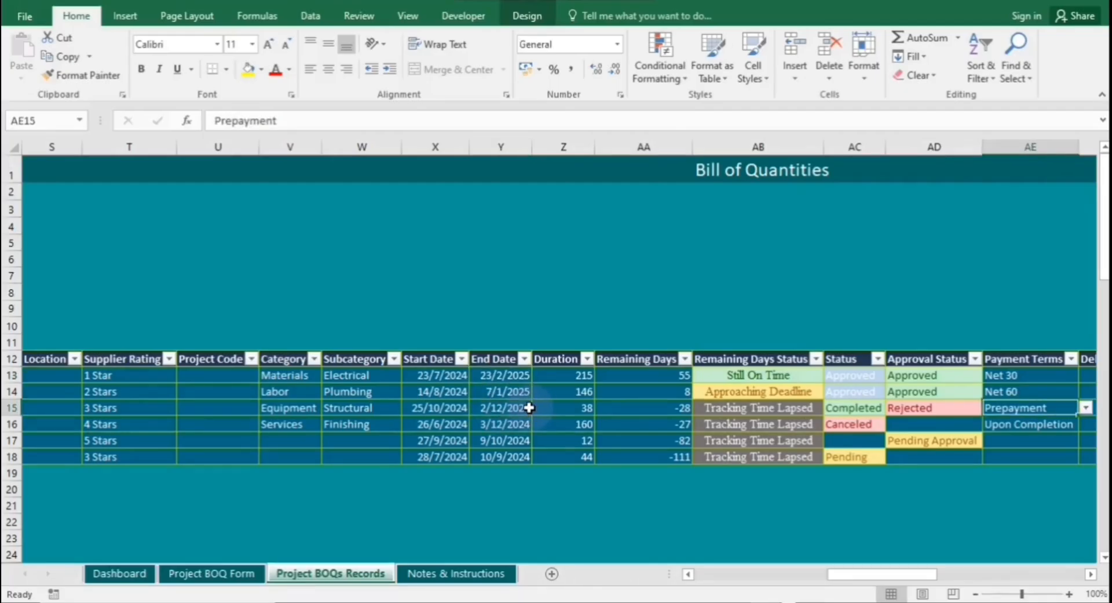
{"action": "double_click", "coordinate": [525, 408]}
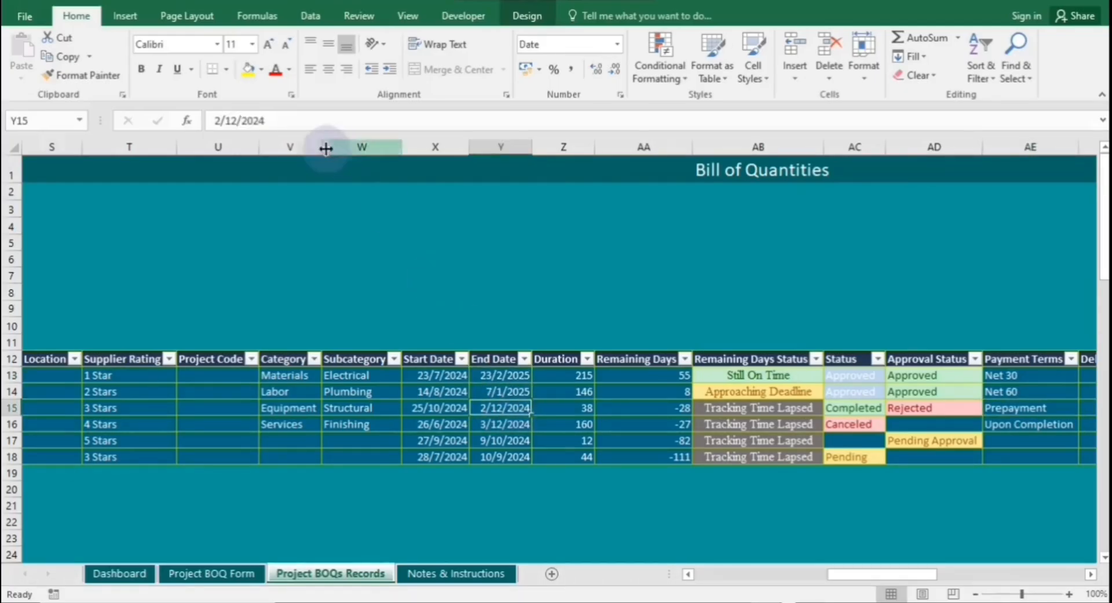
{"action": "left_click", "coordinate": [277, 123]}
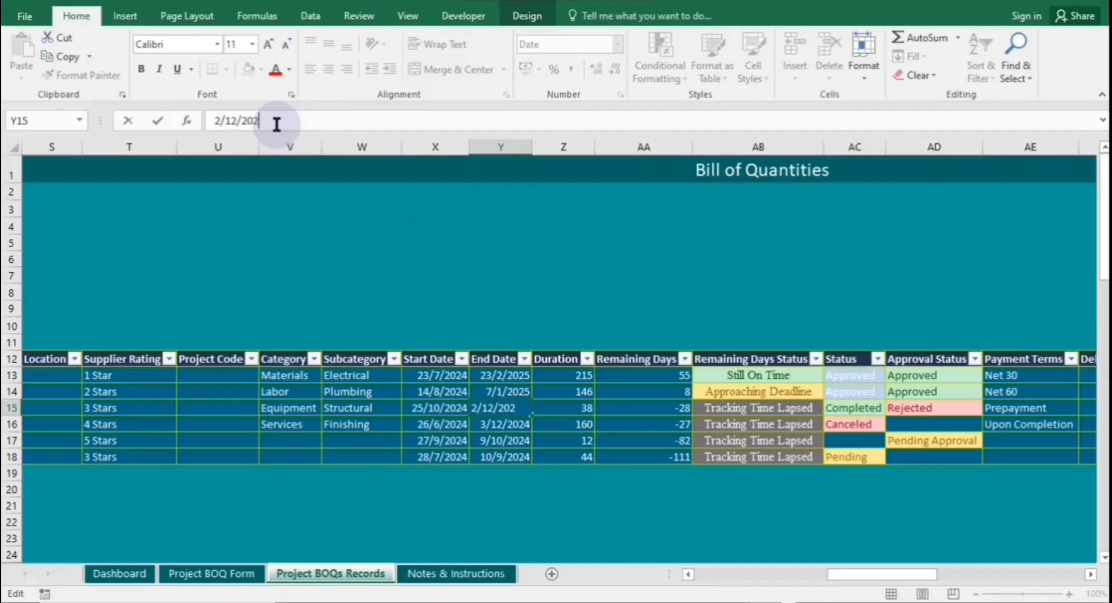
{"action": "type", "text": "5"}
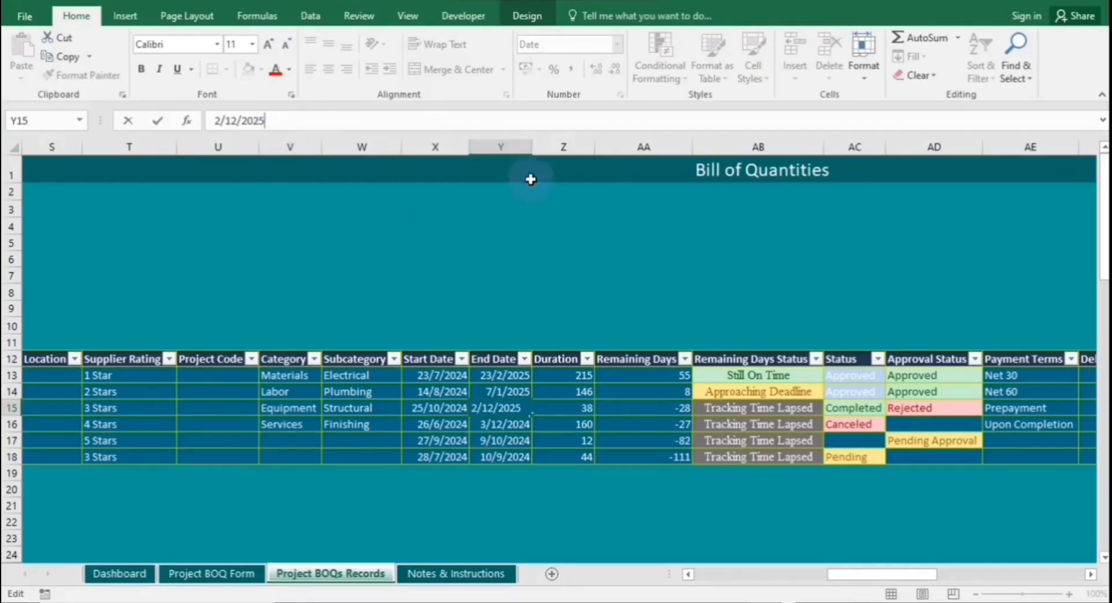
{"action": "left_click", "coordinate": [562, 256]}
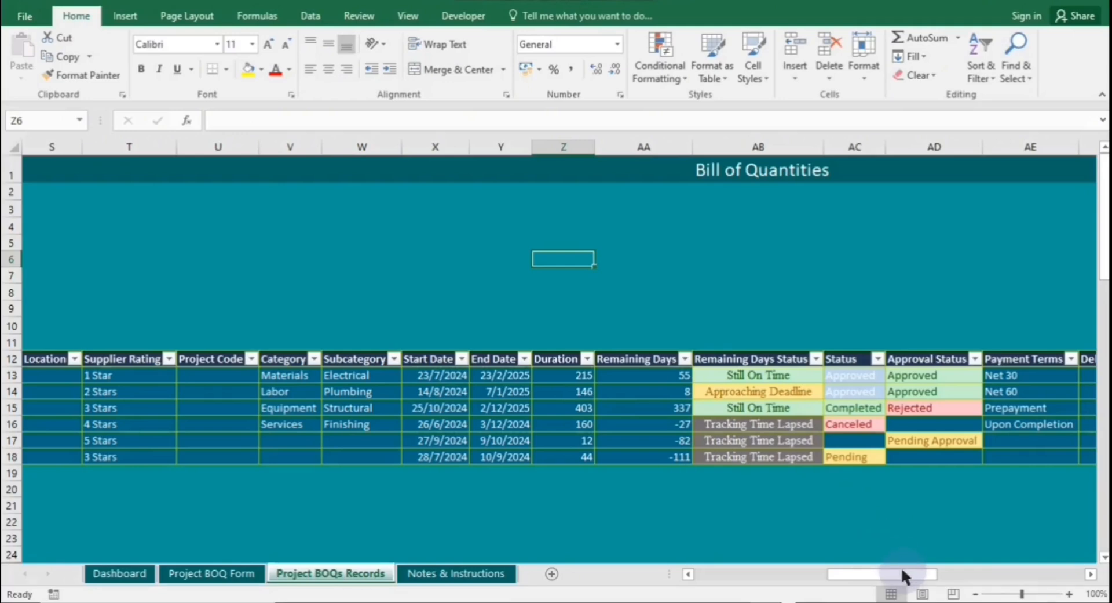
{"action": "left_click_drag", "start_coordinate": [902, 572], "coordinate": [712, 569]}
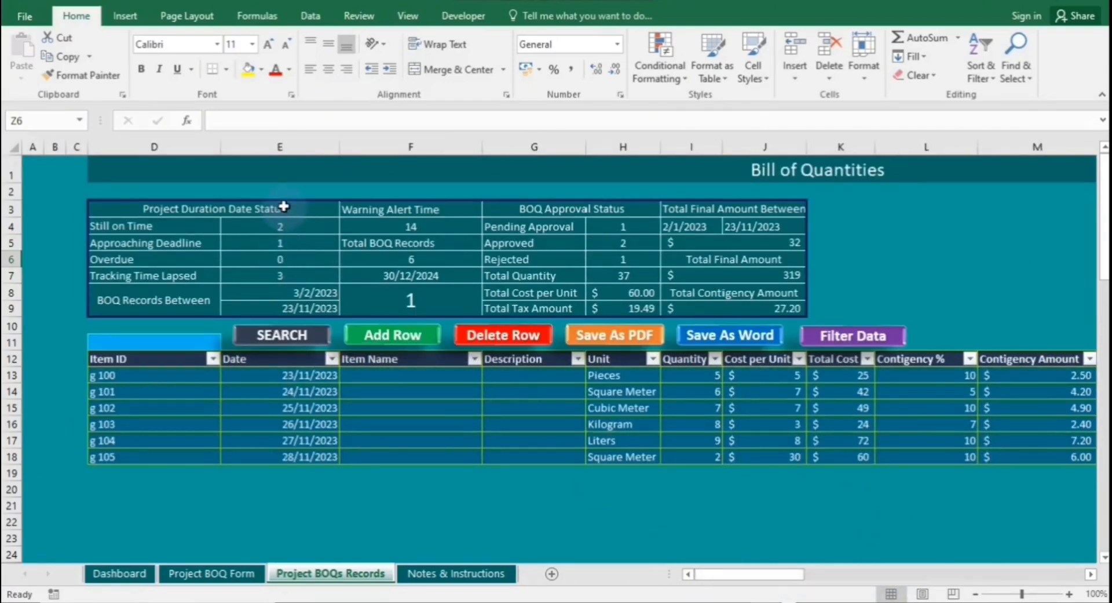
Step: Review the BOQ Records Between COUNTIFS formula and set its end date in E9 to 28/11/2023
{"action": "left_click", "coordinate": [403, 295]}
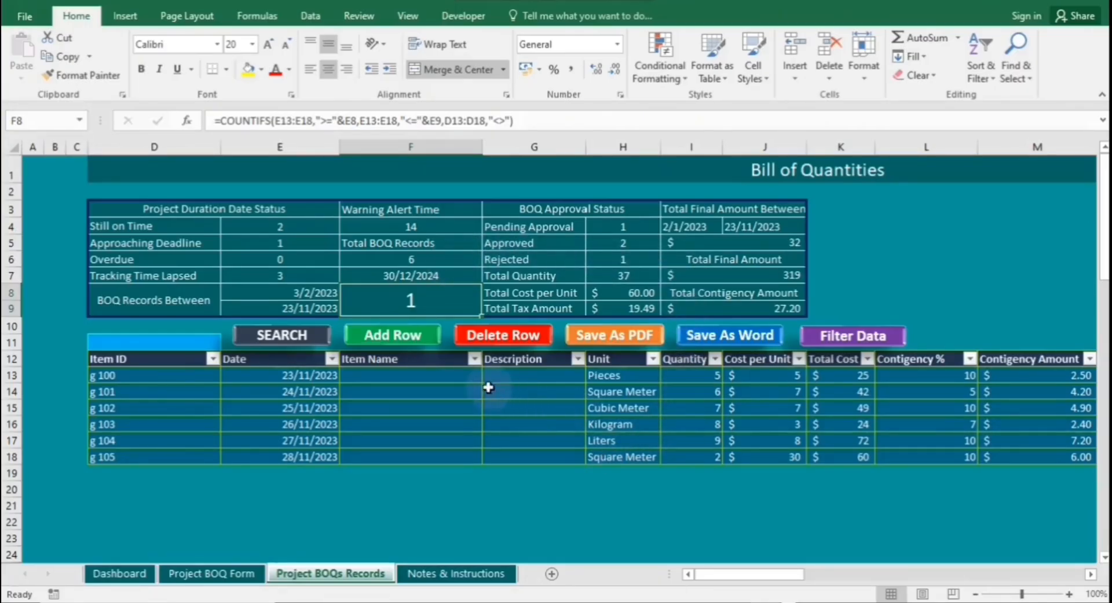
{"action": "double_click", "coordinate": [292, 307]}
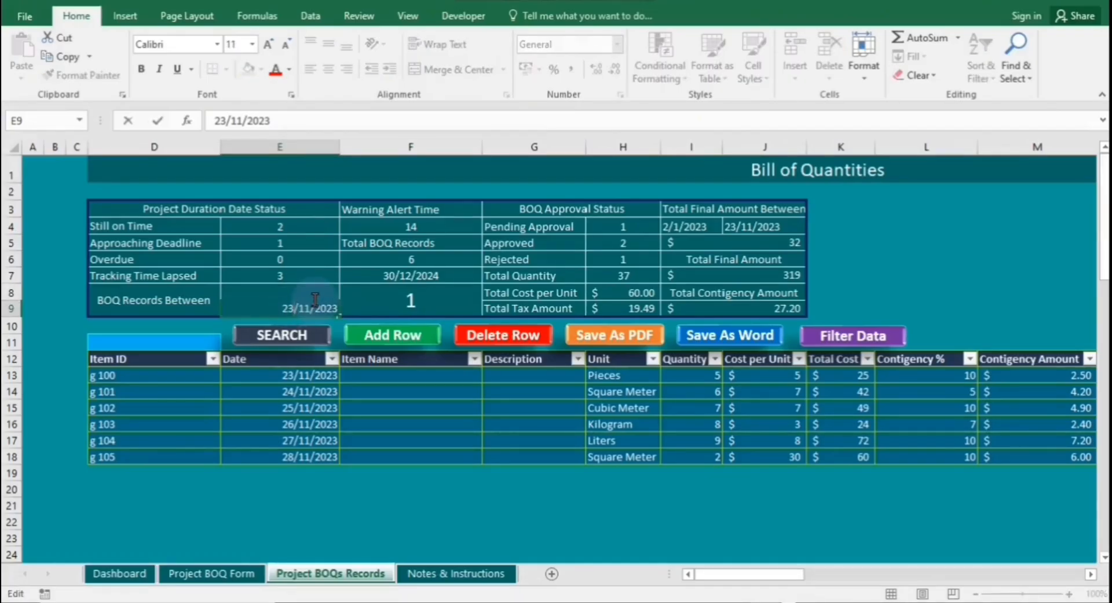
{"action": "key", "text": "BackSpace"}
{"action": "type", "text": "8"}
{"action": "left_click", "coordinate": [423, 419]}
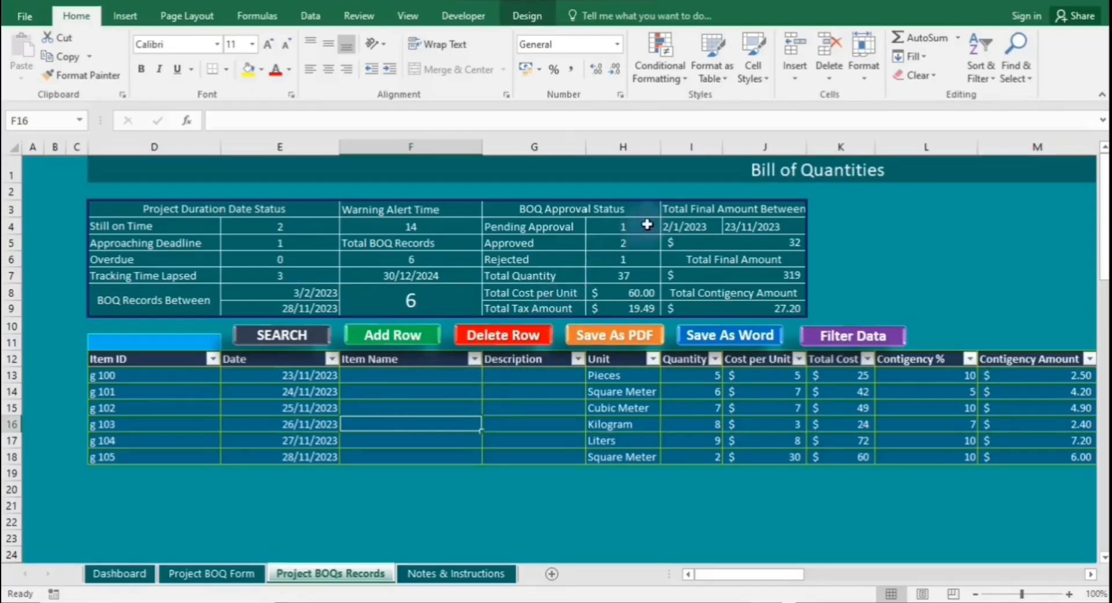
Step: Review the SUMIFS formula for Total Final Amount Between and the ranges it references
{"action": "left_click", "coordinate": [712, 242]}
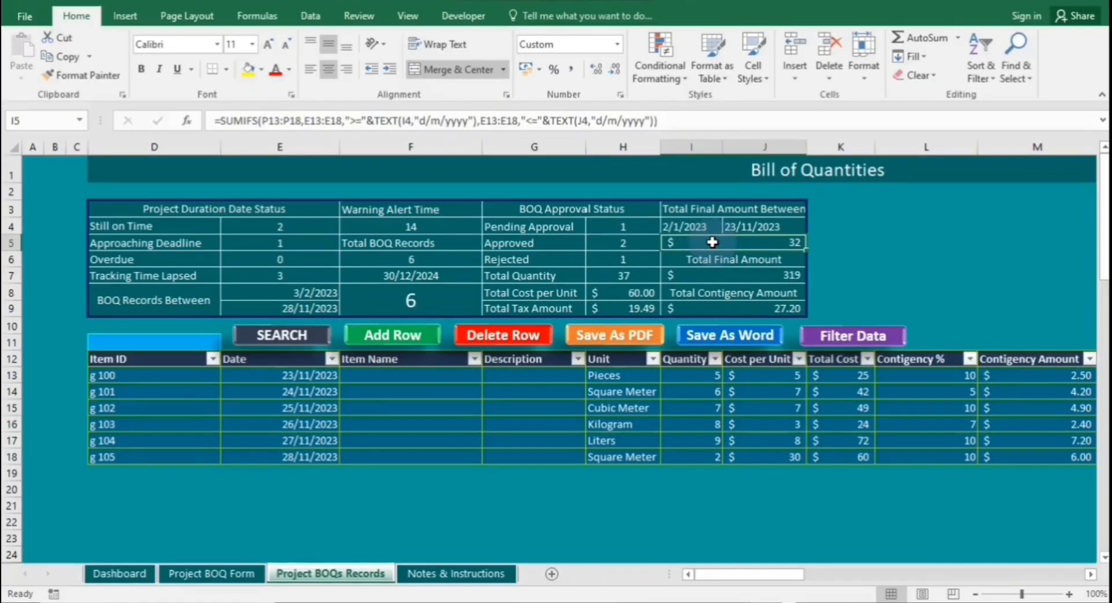
{"action": "double_click", "coordinate": [712, 242]}
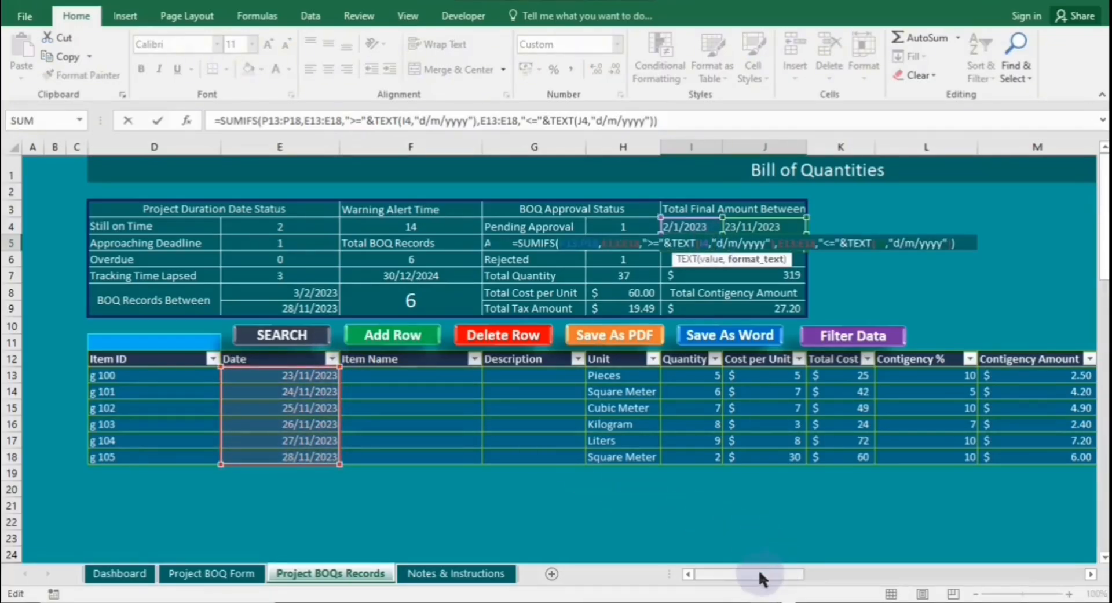
{"action": "mouse_move", "coordinate": [739, 572]}
{"action": "left_mouse_down"}
{"action": "mouse_move", "coordinate": [878, 569]}
{"action": "mouse_move", "coordinate": [755, 589]}
{"action": "mouse_move", "coordinate": [790, 581]}
{"action": "mouse_move", "coordinate": [727, 577]}
{"action": "left_mouse_up"}
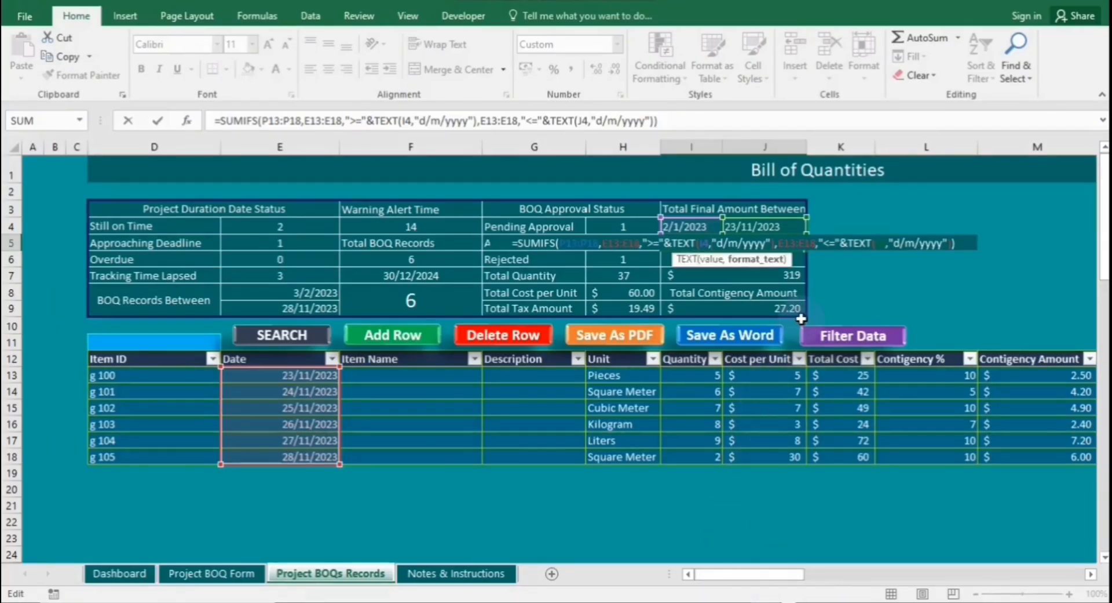
{"action": "key", "text": "Return"}
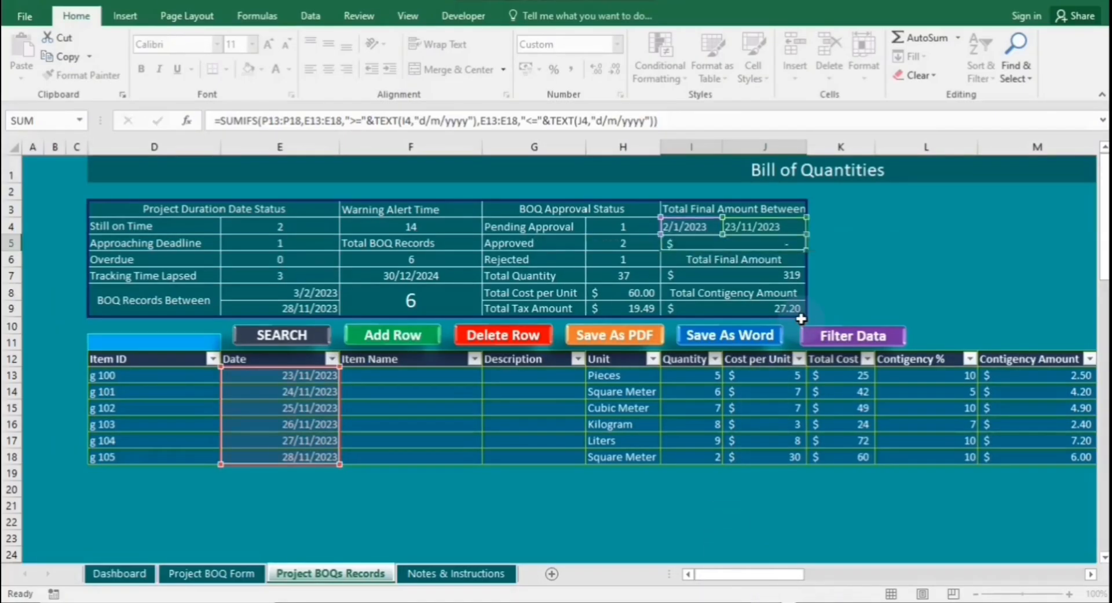
Step: Set the end date of Total Final Amount Between in J4 to 23/11/2024 and view the Dashboard charts
{"action": "left_click", "coordinate": [752, 227]}
{"action": "double_click", "coordinate": [732, 226]}
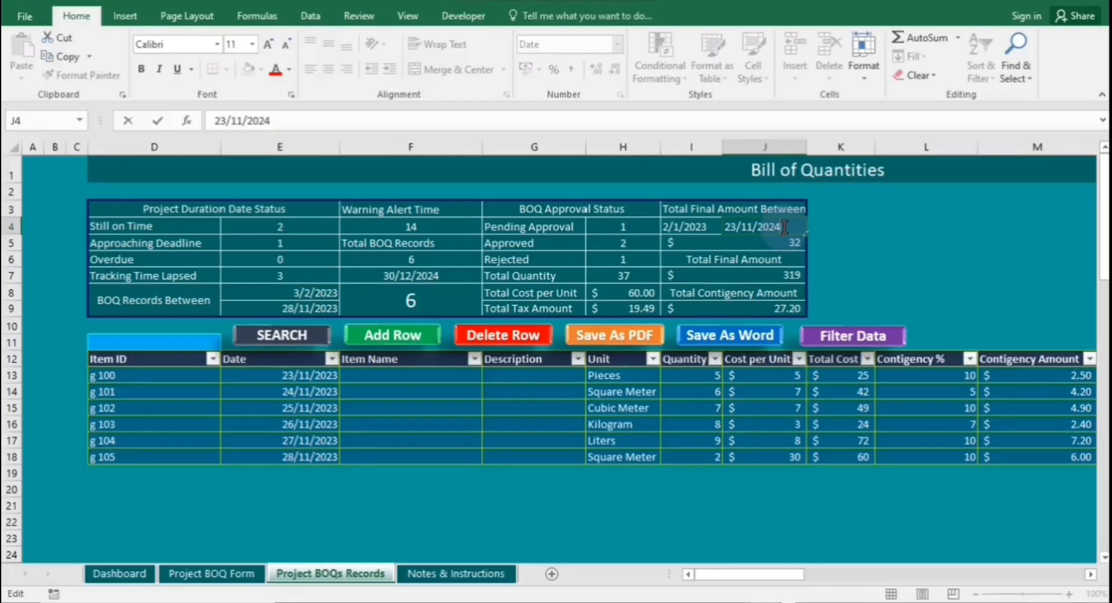
{"action": "key", "text": "Return"}
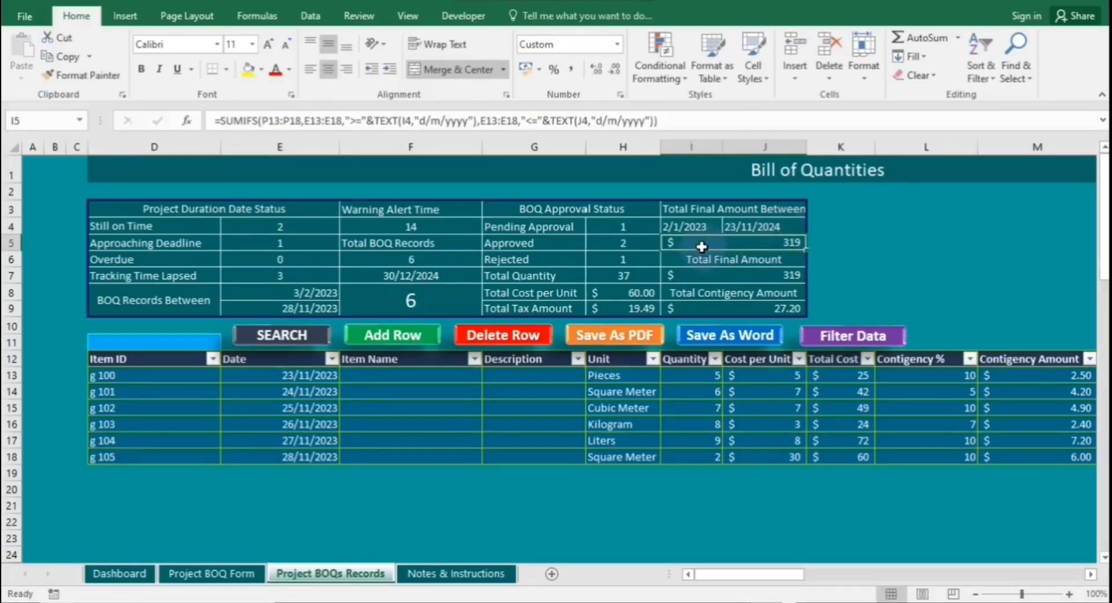
{"action": "left_click", "coordinate": [912, 256]}
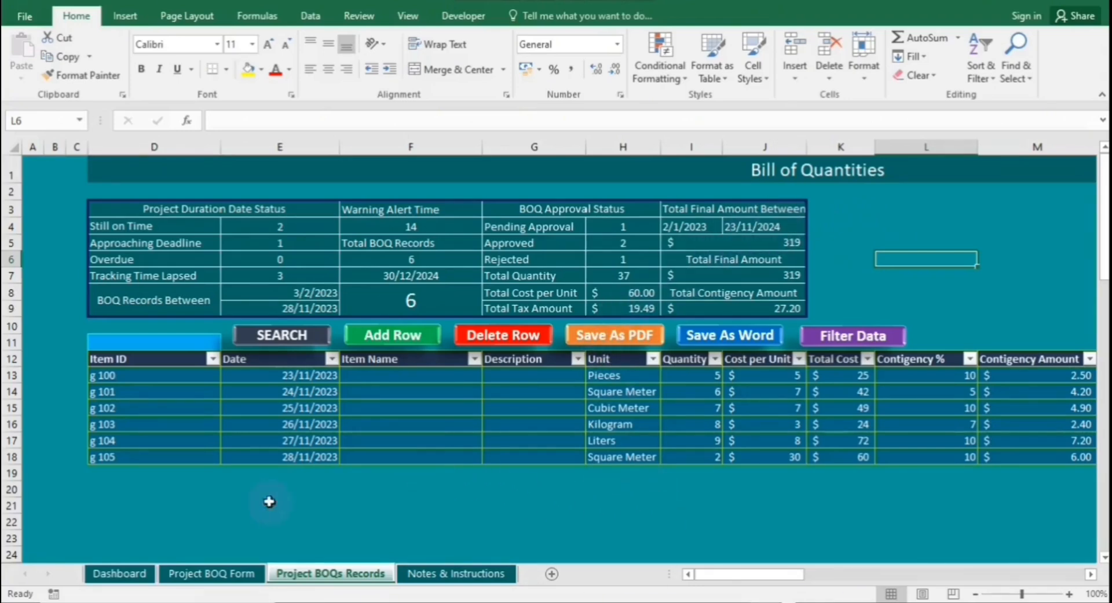
{"action": "left_click", "coordinate": [139, 574]}
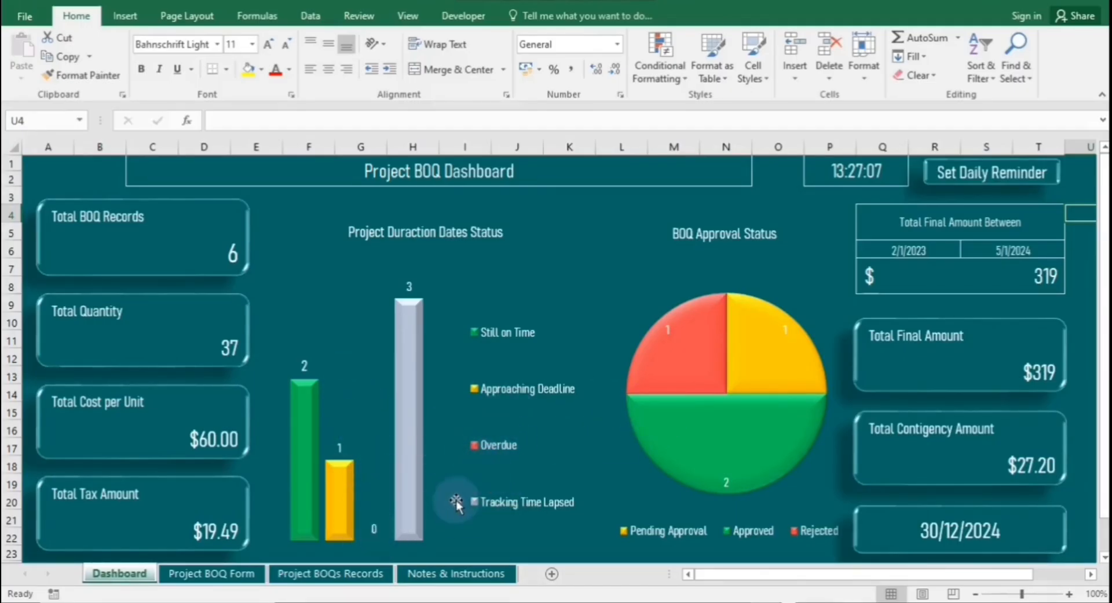
Step: Set the End Date of record g 103 to 13/12/2024 and check the status summary and the Dashboard's duration chart
{"action": "left_click", "coordinate": [336, 577]}
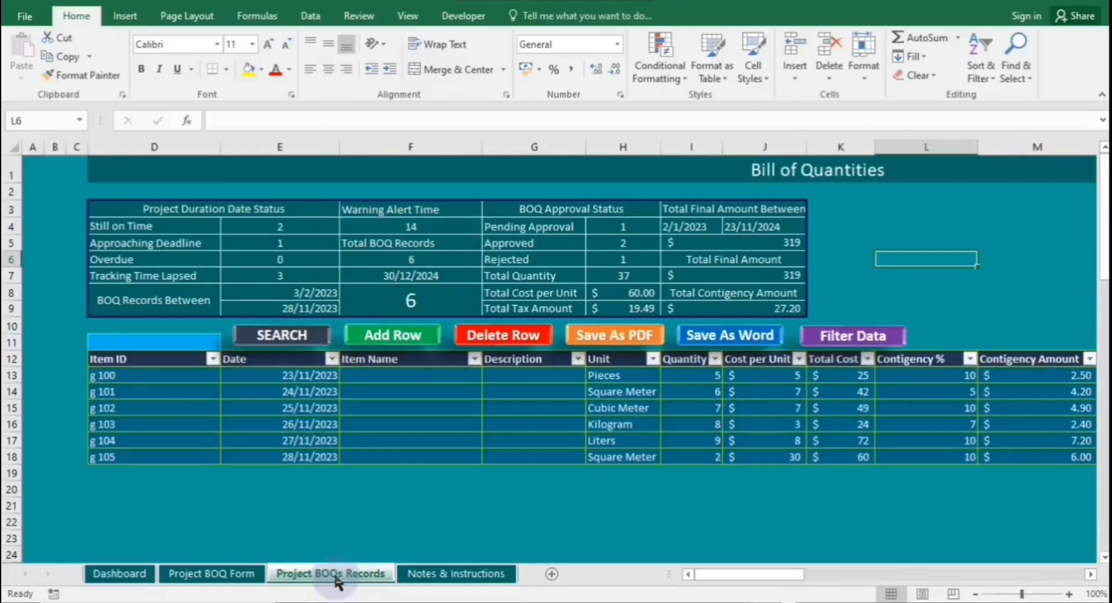
{"action": "left_click_drag", "start_coordinate": [718, 569], "coordinate": [872, 591]}
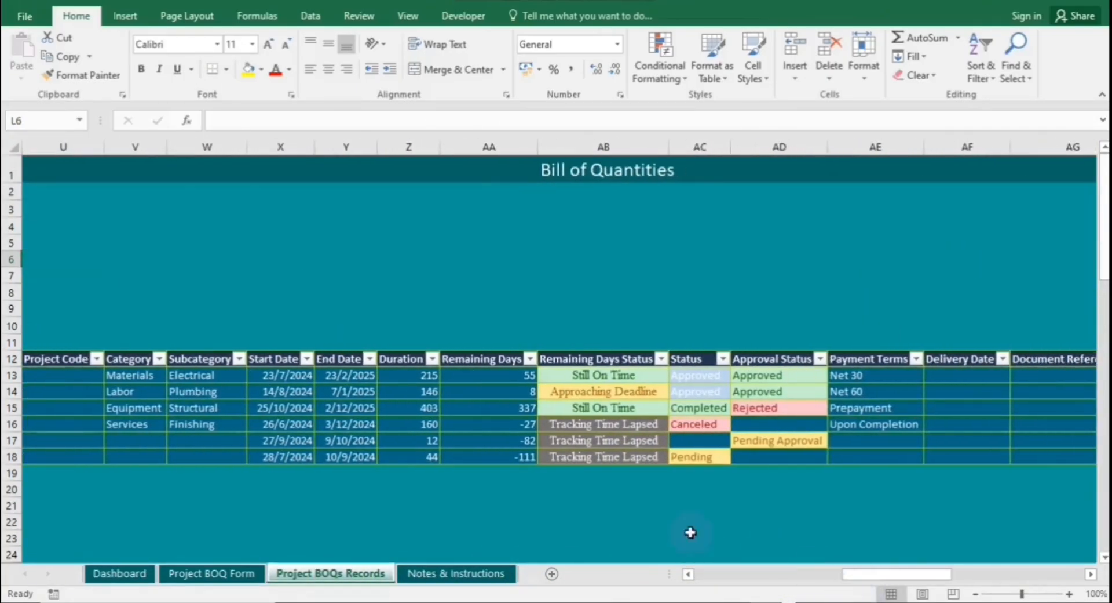
{"action": "left_click", "coordinate": [346, 426]}
{"action": "double_click", "coordinate": [347, 426]}
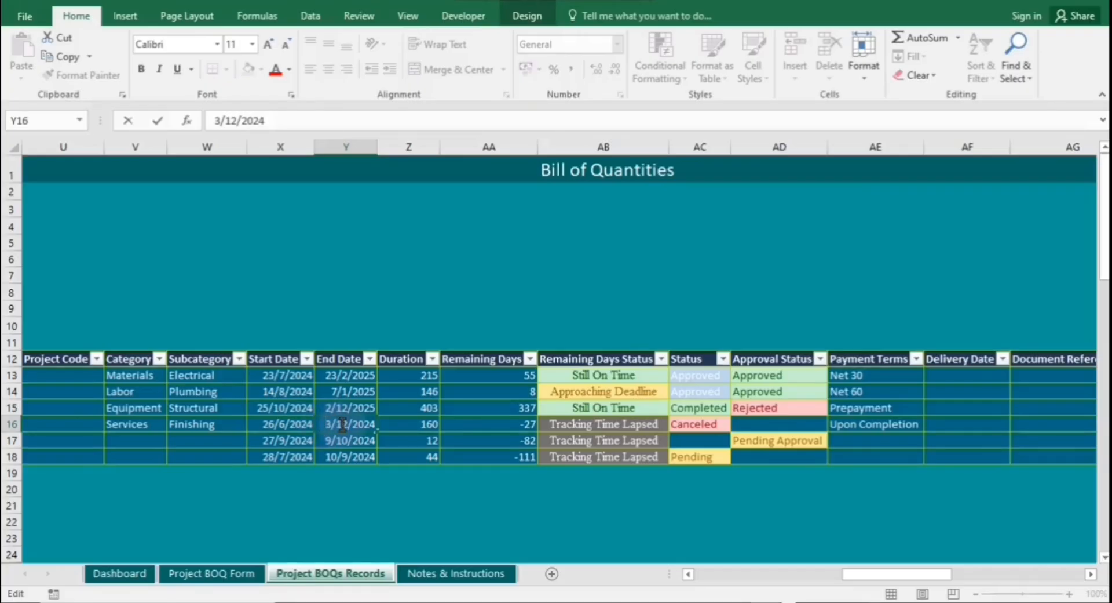
{"action": "left_click", "coordinate": [467, 510]}
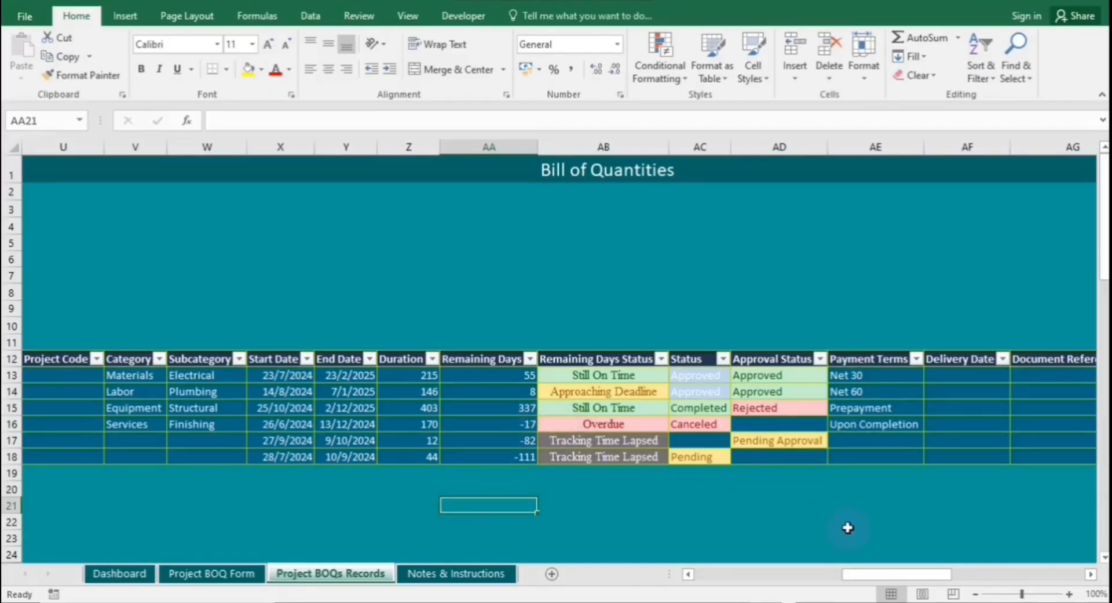
{"action": "left_click_drag", "start_coordinate": [936, 572], "coordinate": [742, 573]}
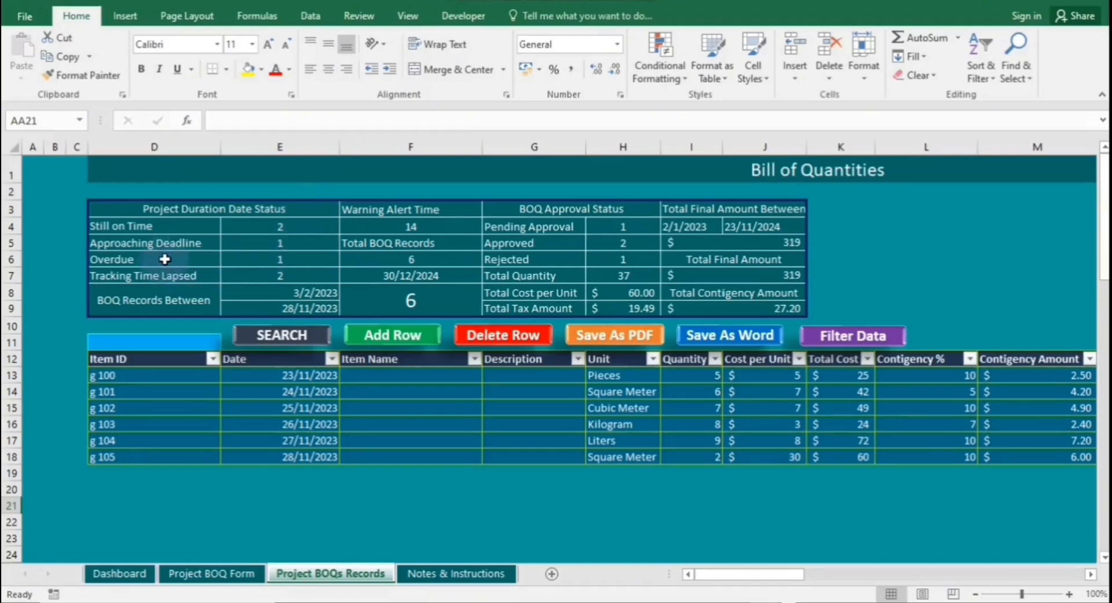
{"action": "left_click", "coordinate": [126, 573]}
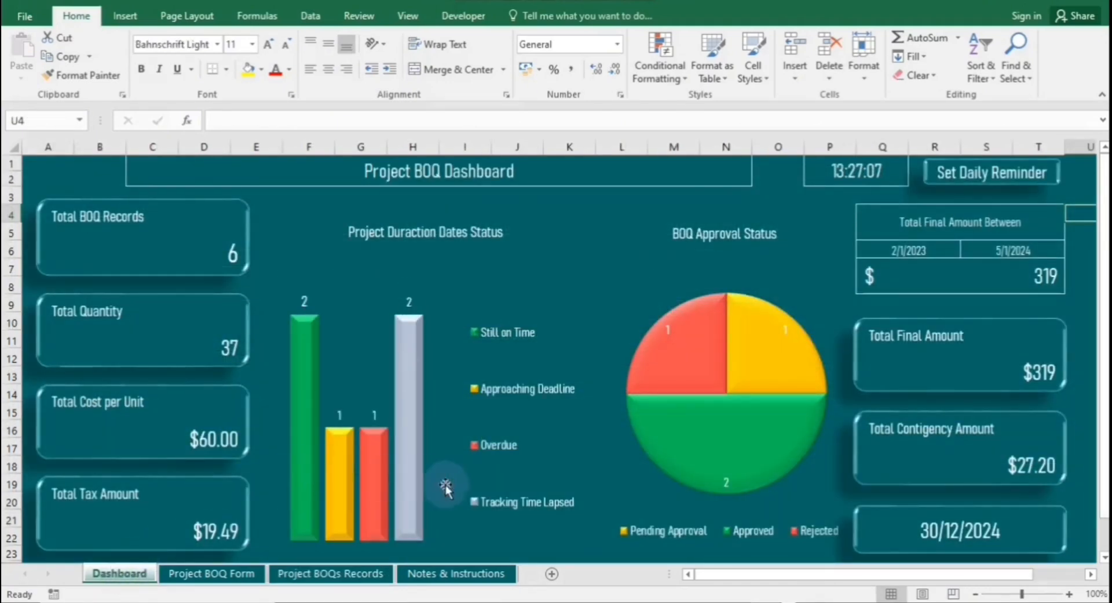
Step: Review the SUM formula for Total Final Amount in I7 of the Project BOQs Records sheet
{"action": "left_click", "coordinate": [334, 574]}
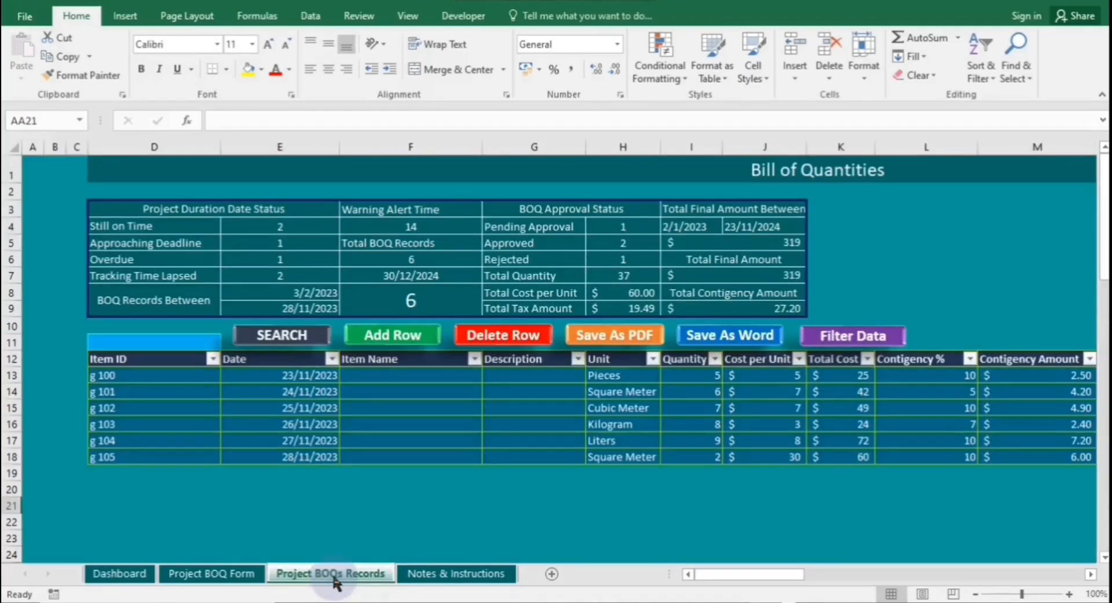
{"action": "left_click", "coordinate": [761, 280]}
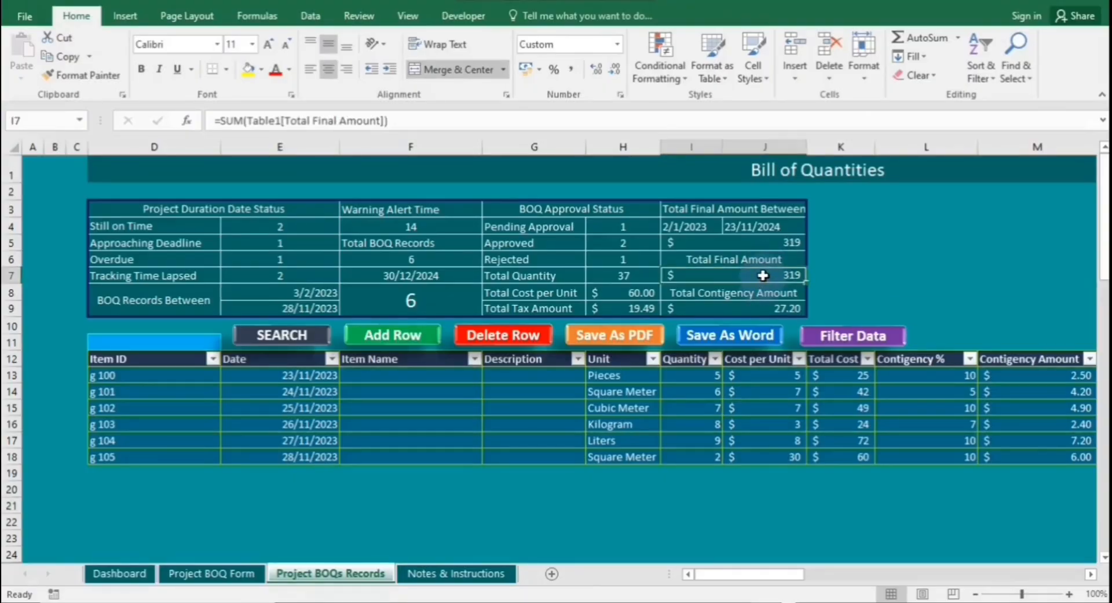
{"action": "double_click", "coordinate": [763, 275]}
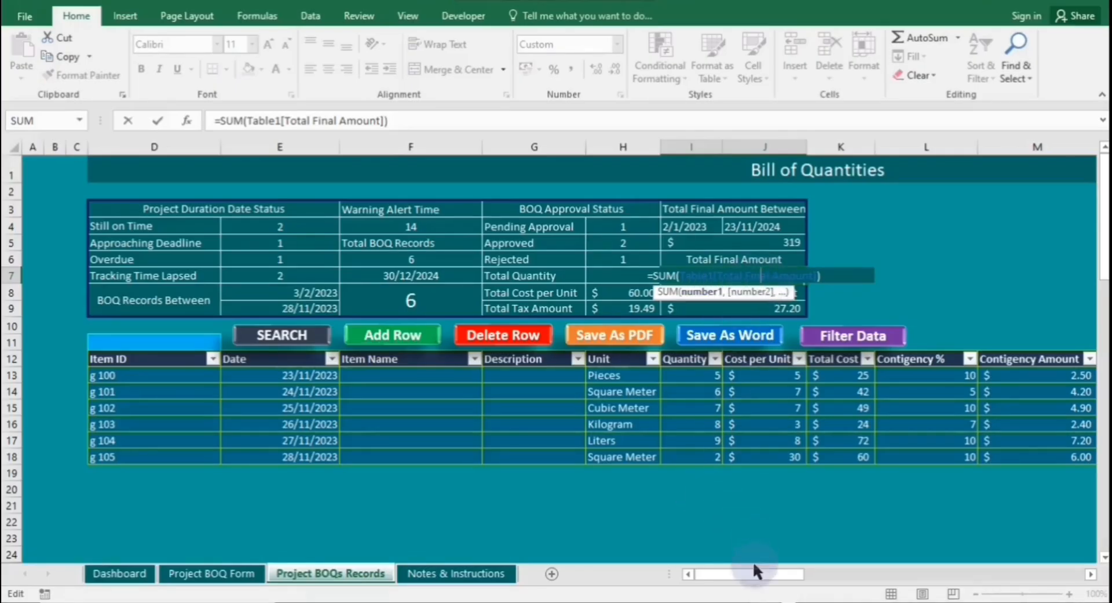
{"action": "left_click_drag", "start_coordinate": [750, 569], "coordinate": [718, 559]}
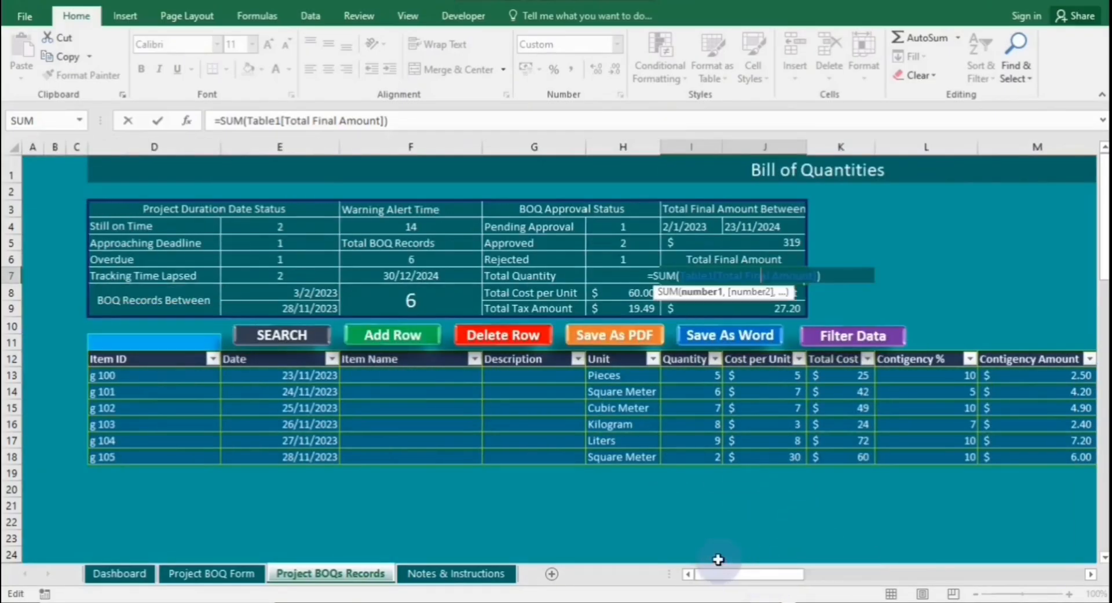
{"action": "key", "text": "Return"}
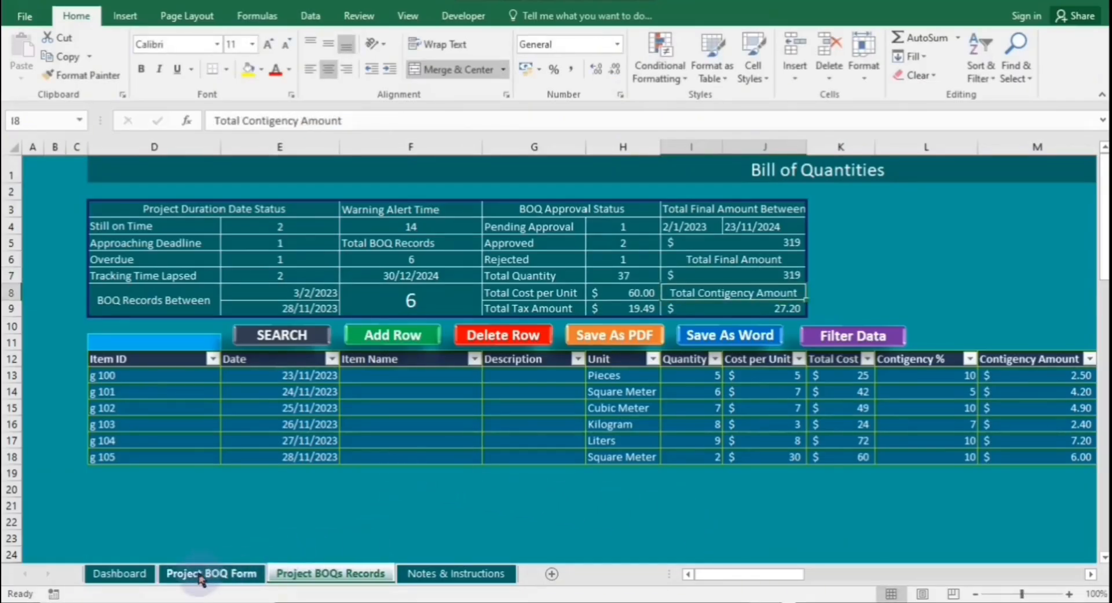
Step: Inspect the cell reference behind the Dashboard's Total Final Amount card and compare it with I7 on the Project BOQs Records sheet
{"action": "left_click", "coordinate": [132, 574]}
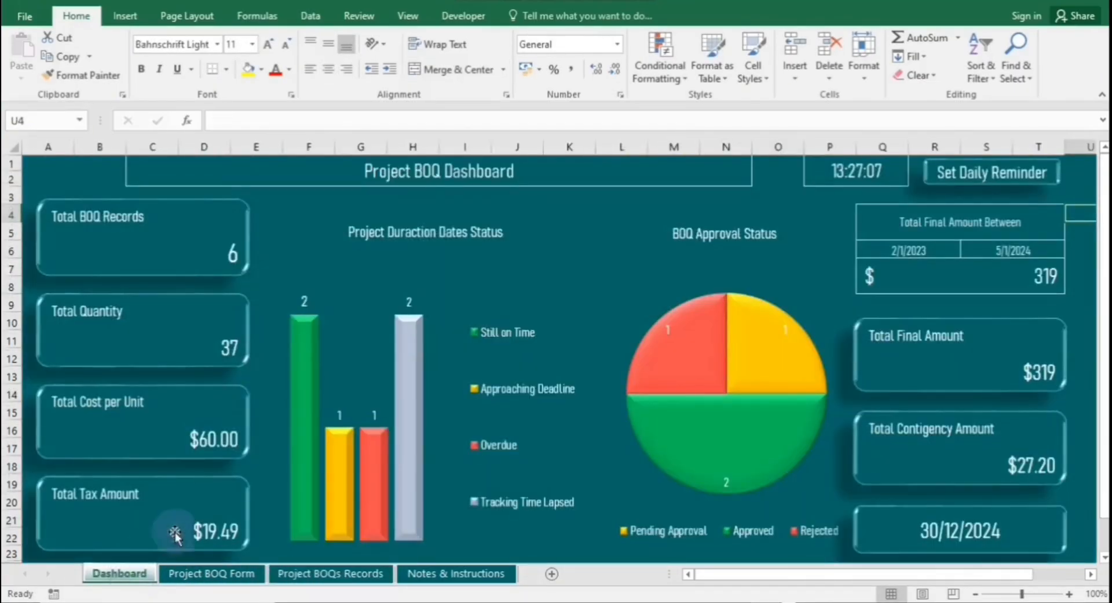
{"action": "left_click", "coordinate": [891, 377]}
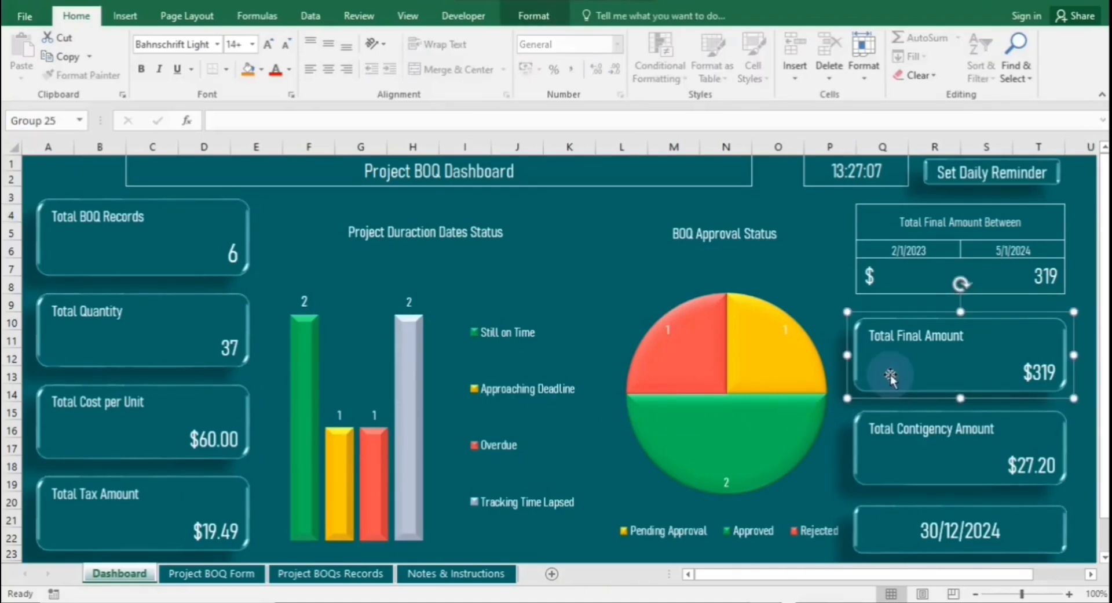
{"action": "left_click", "coordinate": [891, 377]}
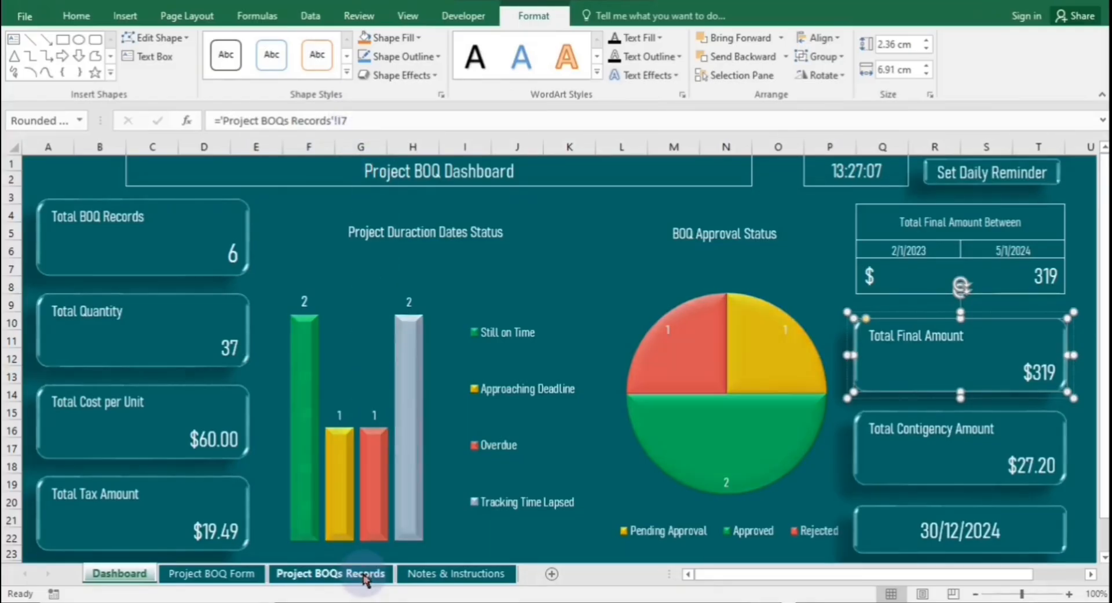
{"action": "left_click", "coordinate": [365, 575]}
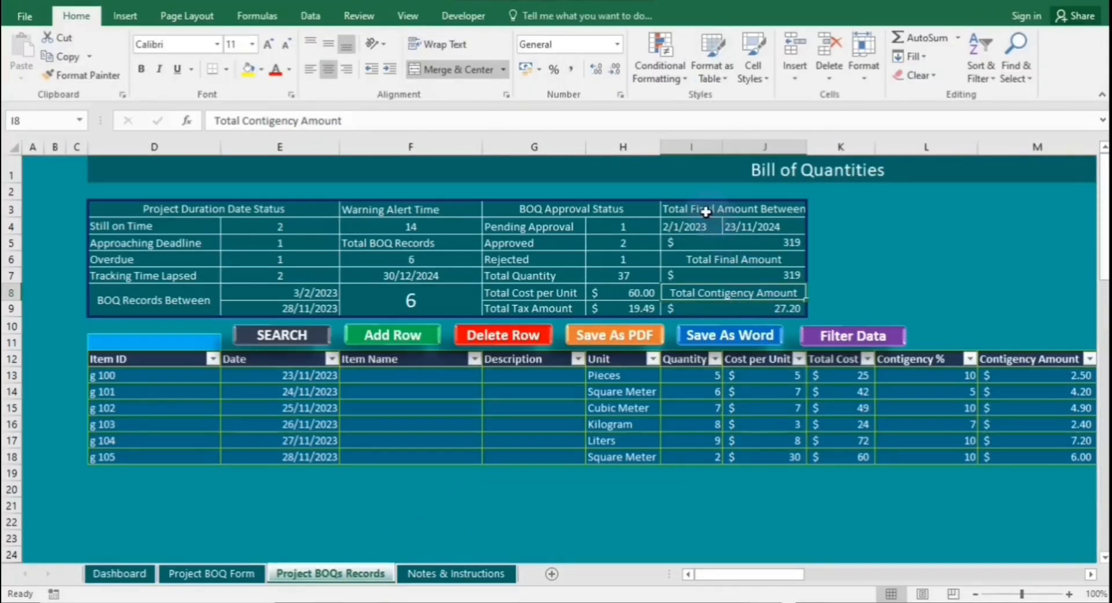
{"action": "left_click", "coordinate": [701, 272]}
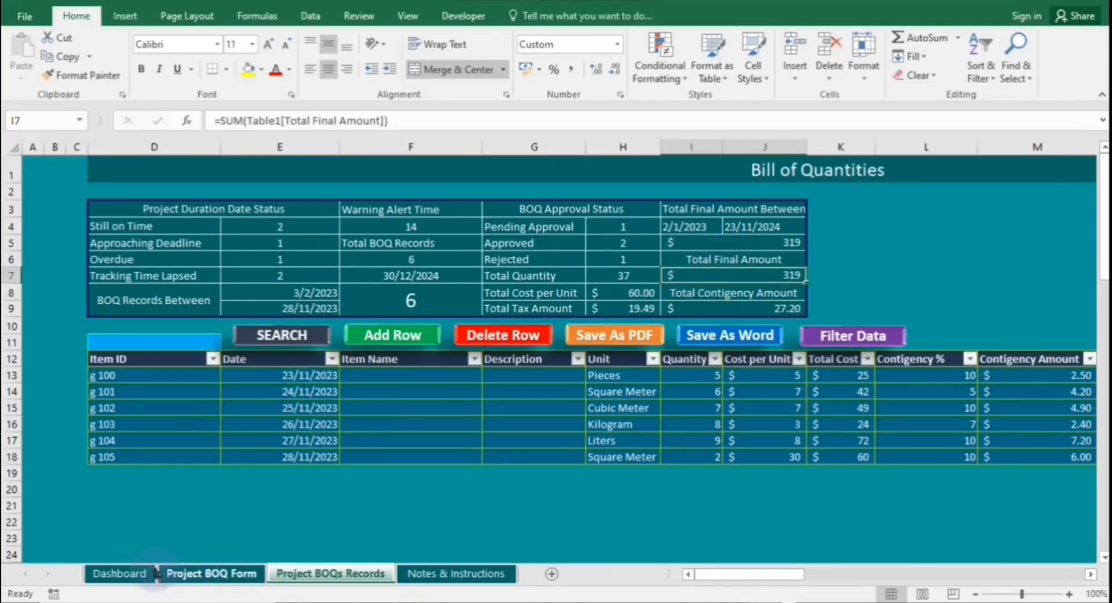
{"action": "left_click", "coordinate": [146, 573]}
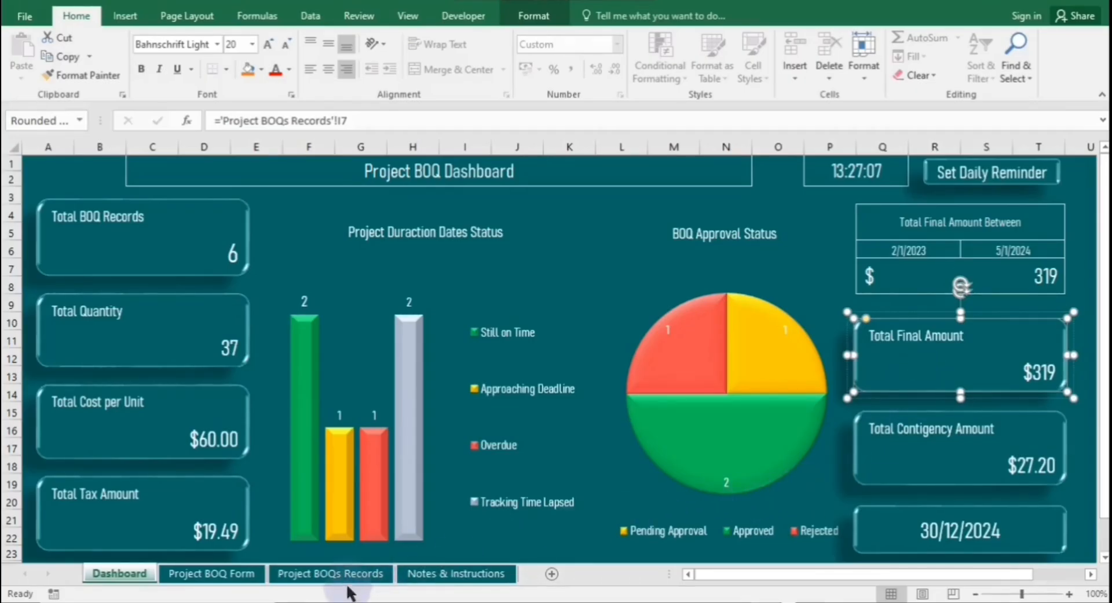
Step: Look through the Project BOQs Records, Project BOQ Form and Notes & Instructions sheets, and return to the Dashboard
{"action": "left_click", "coordinate": [348, 579]}
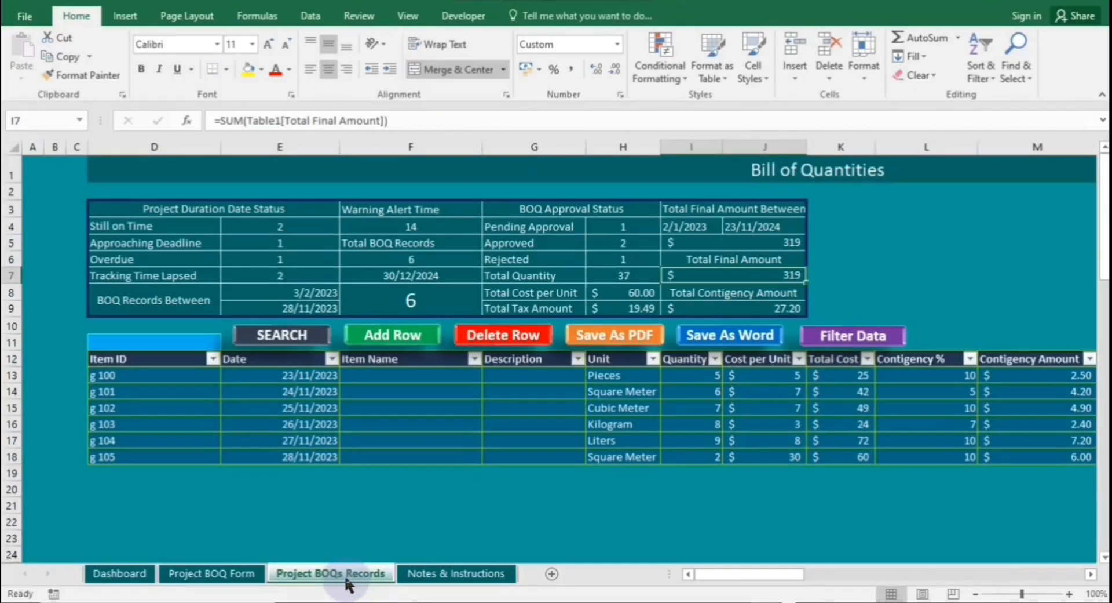
{"action": "left_click", "coordinate": [243, 576]}
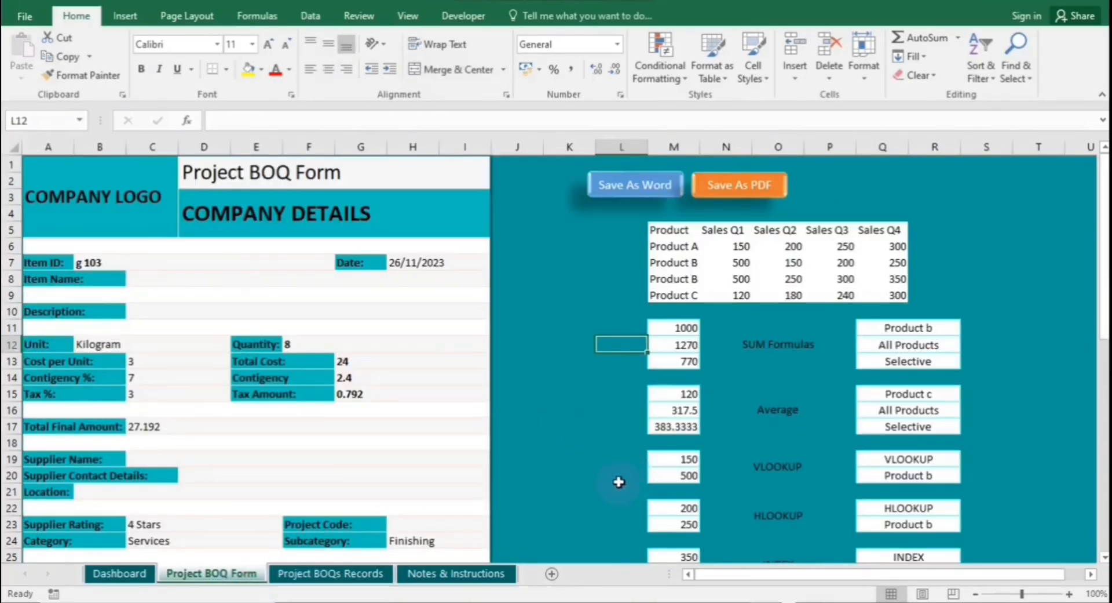
{"action": "left_click", "coordinate": [362, 573]}
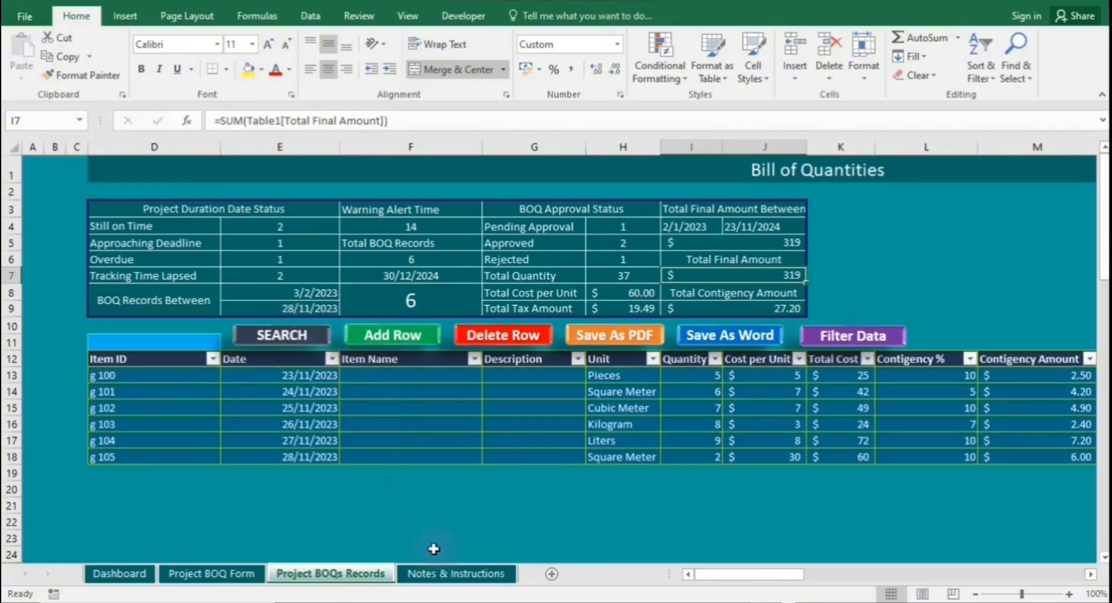
{"action": "left_click", "coordinate": [443, 575]}
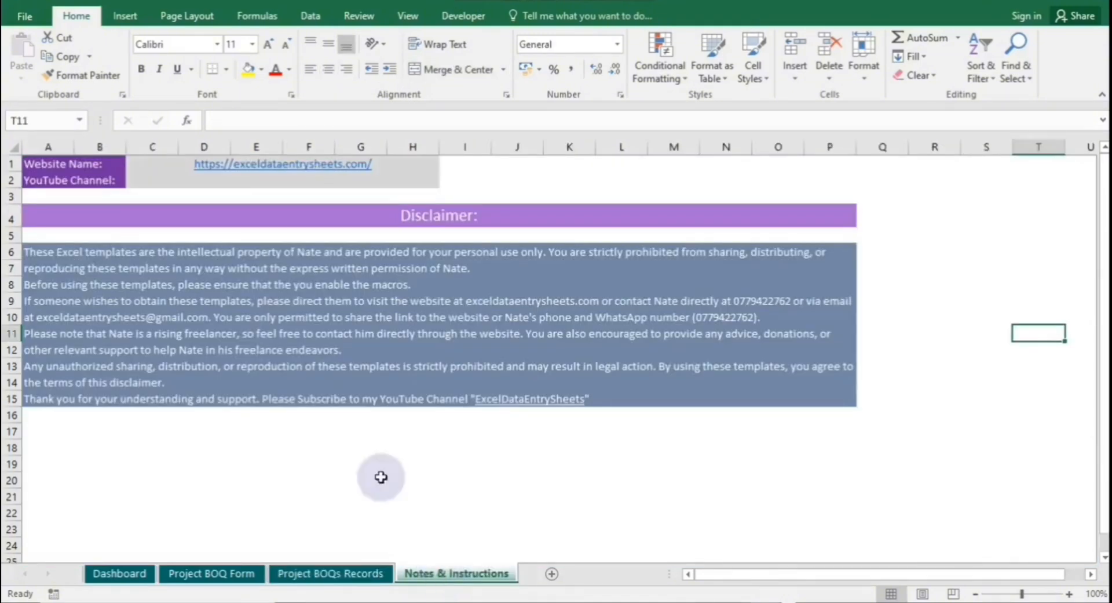
{"action": "left_click", "coordinate": [246, 577]}
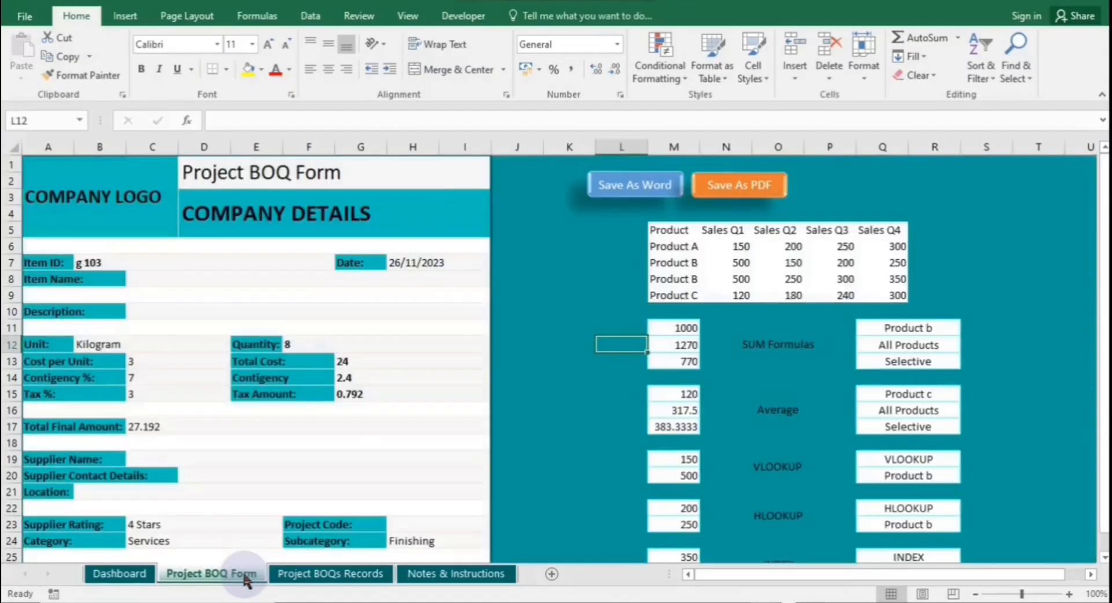
{"action": "left_click", "coordinate": [133, 577]}
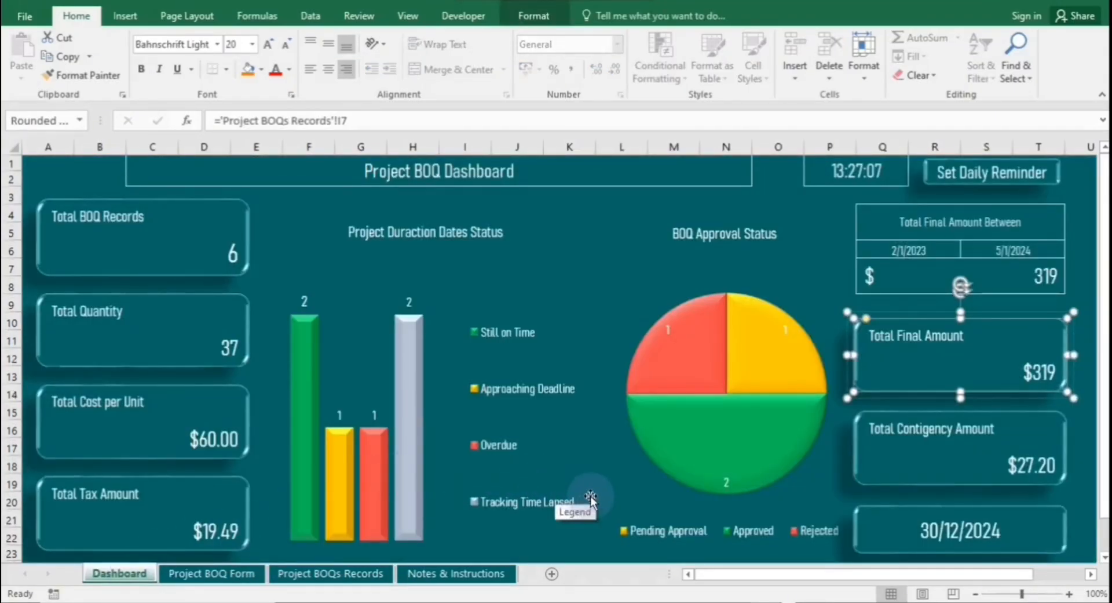